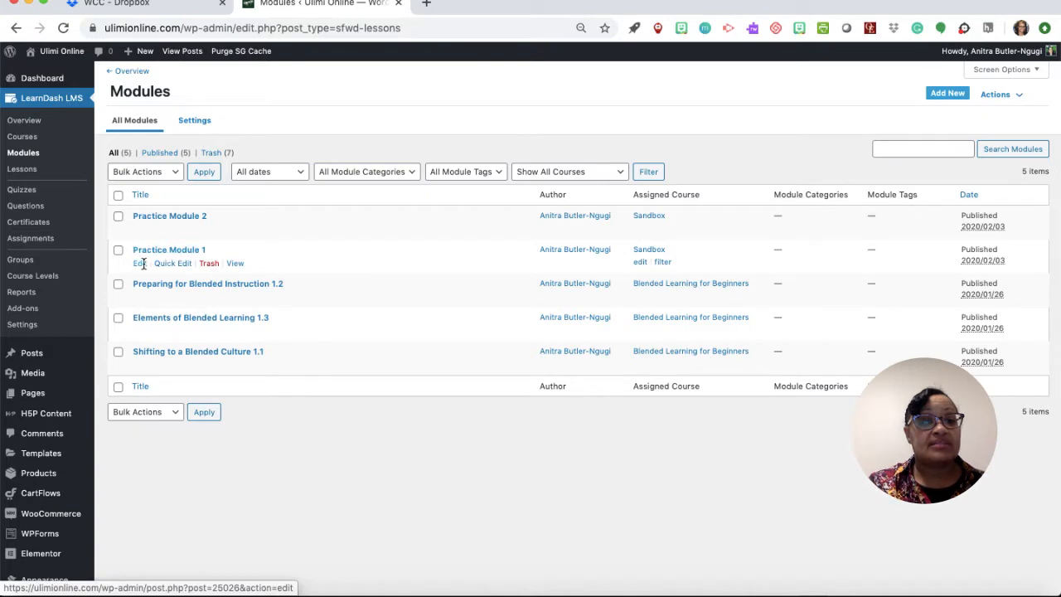
Step: Open Practice Module 1 for editing and switch to Word to review the Blended Learning for Beginners course document
left_click(149, 253)
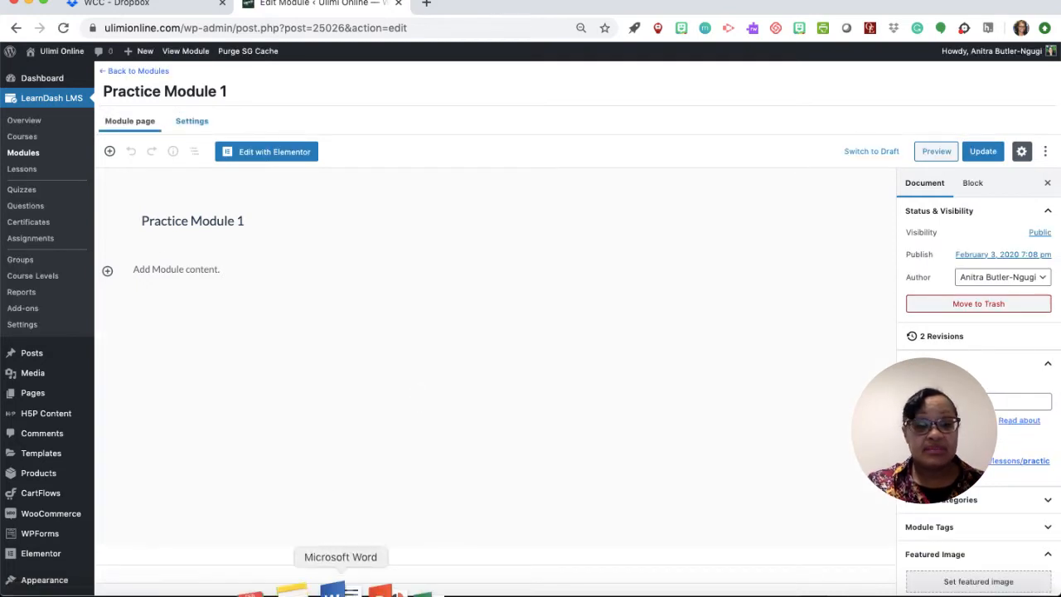
left_click(332, 590)
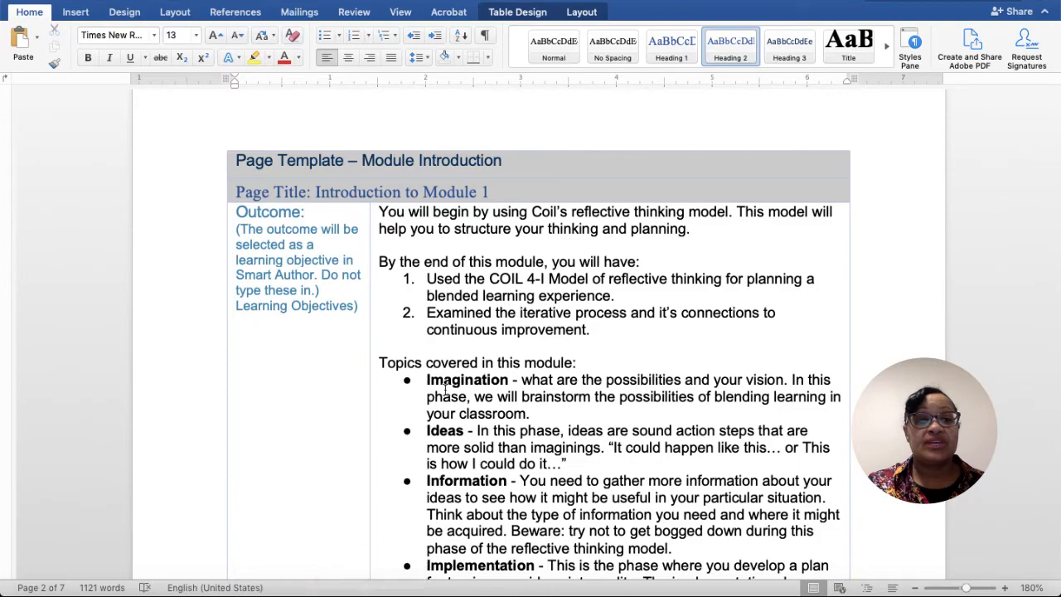
scroll(445, 387, "up", 20)
scroll(445, 390, "down", 6)
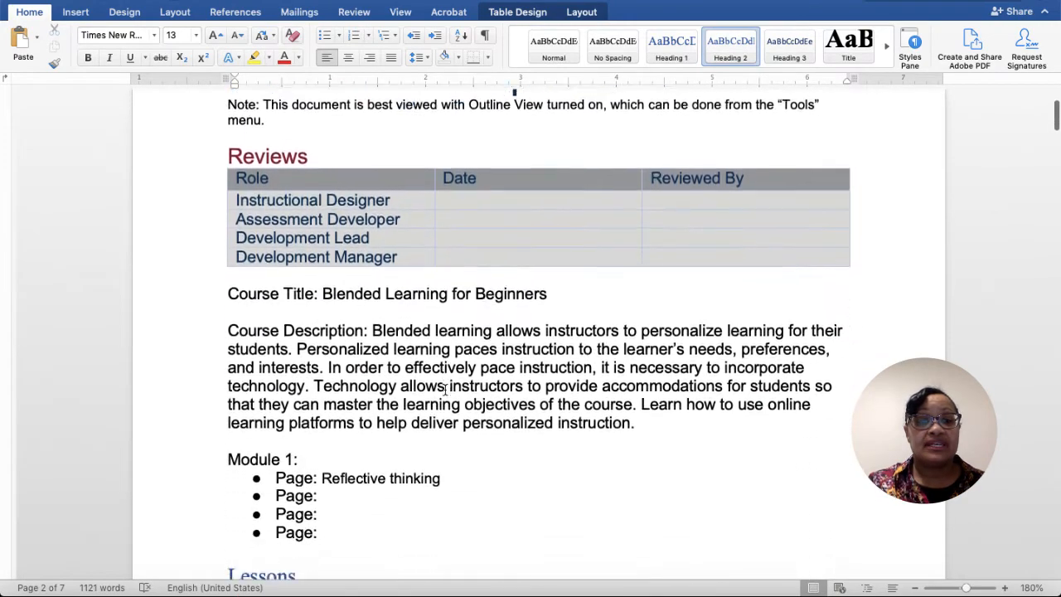
scroll(445, 389, "down", 5)
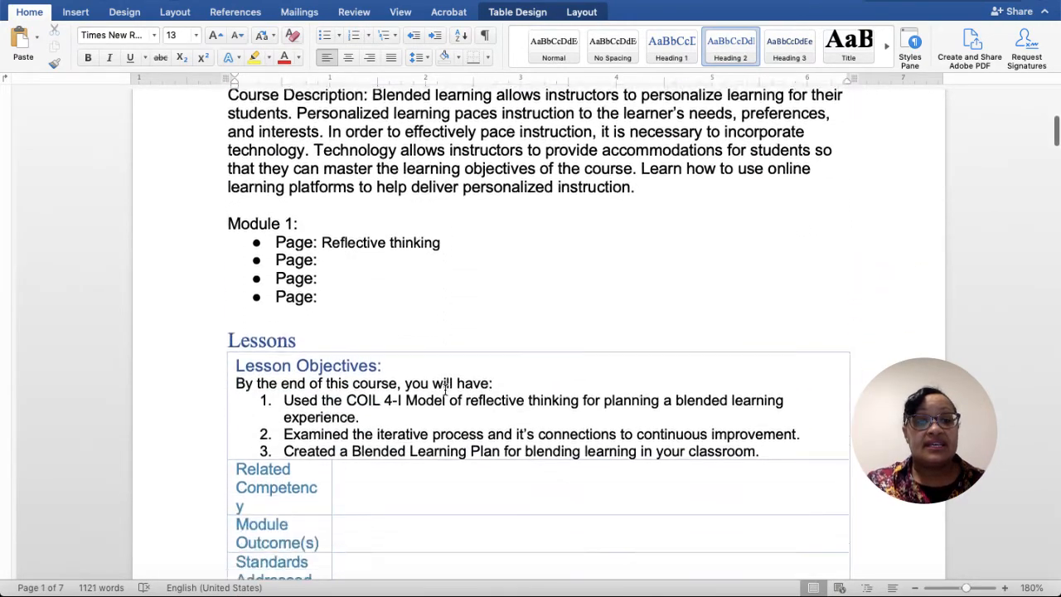
scroll(445, 388, "down", 10)
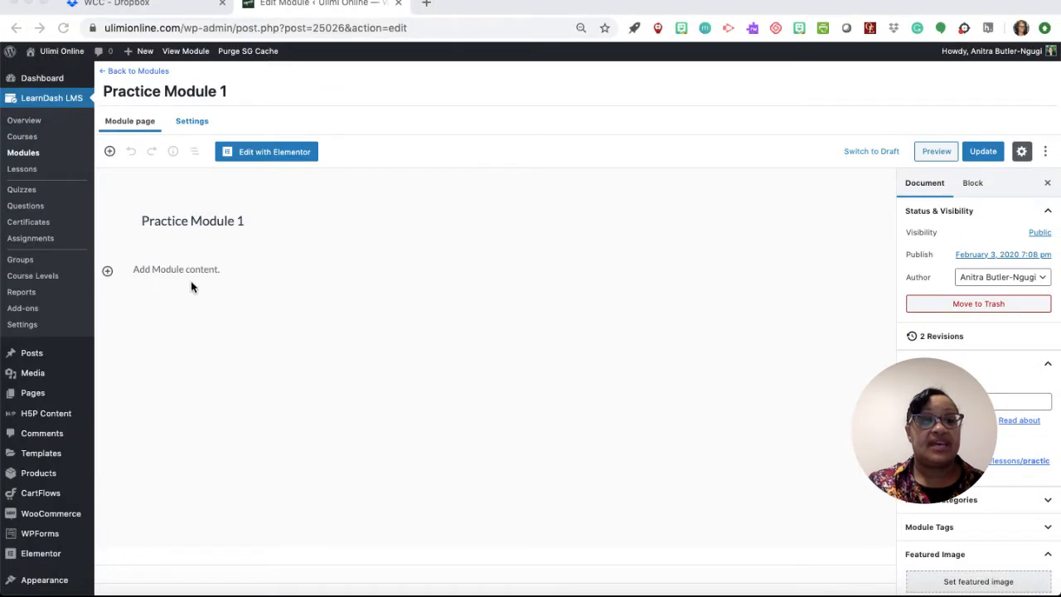
Step: Add a paragraph block to the module content and extend the module title to "Practice Module 1 - Introduction to Module 1"
left_click(108, 272)
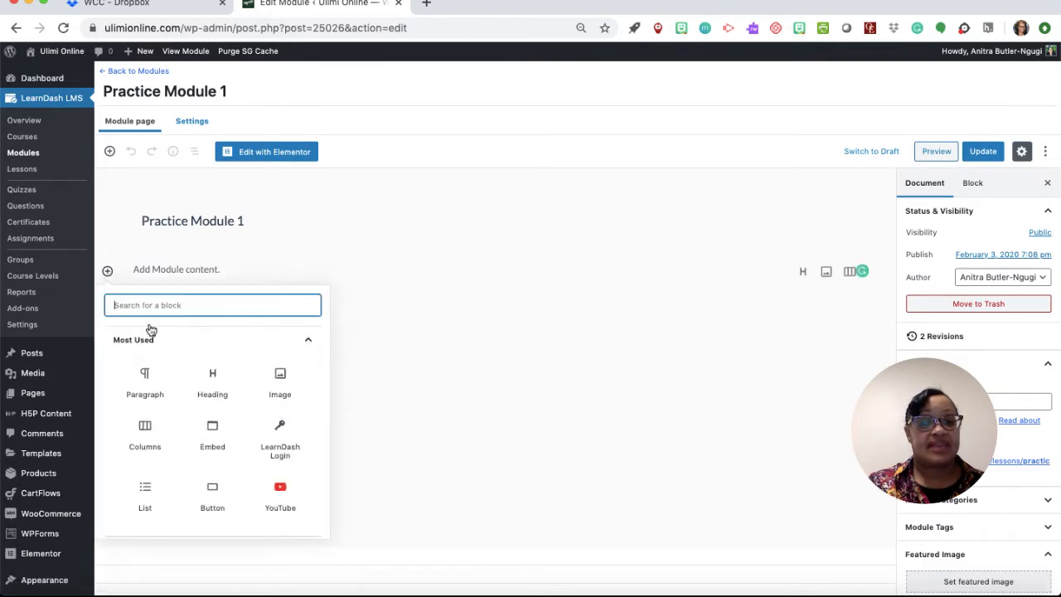
left_click(145, 378)
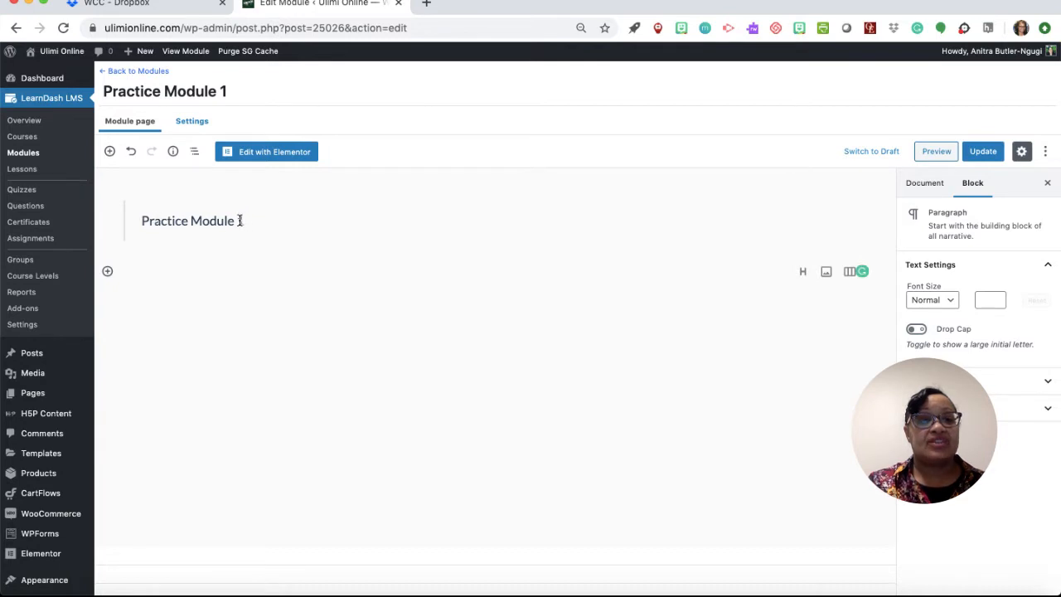
left_click(279, 239)
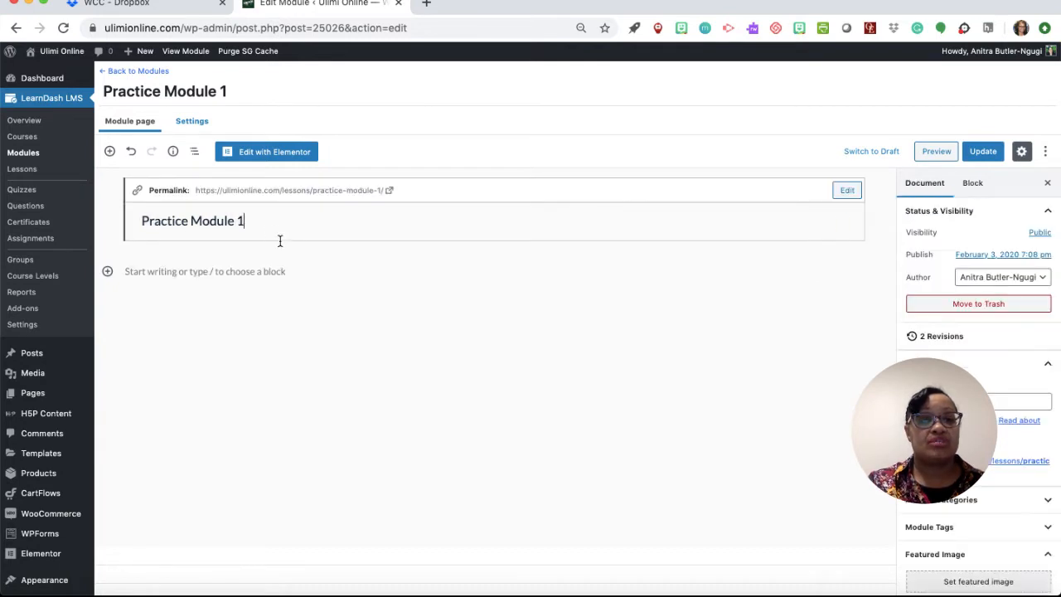
type("-")
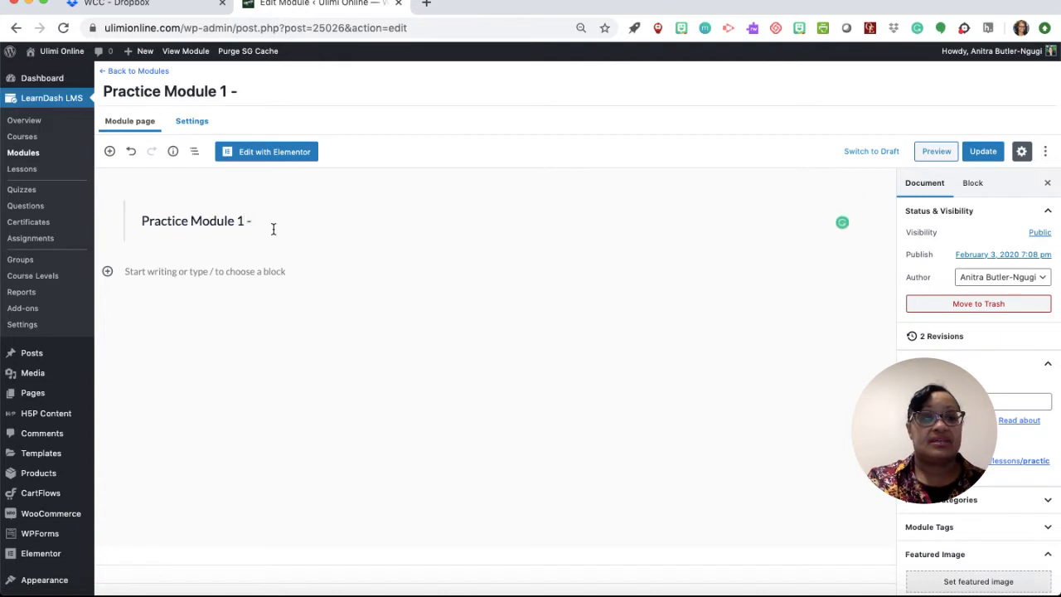
type(" Int")
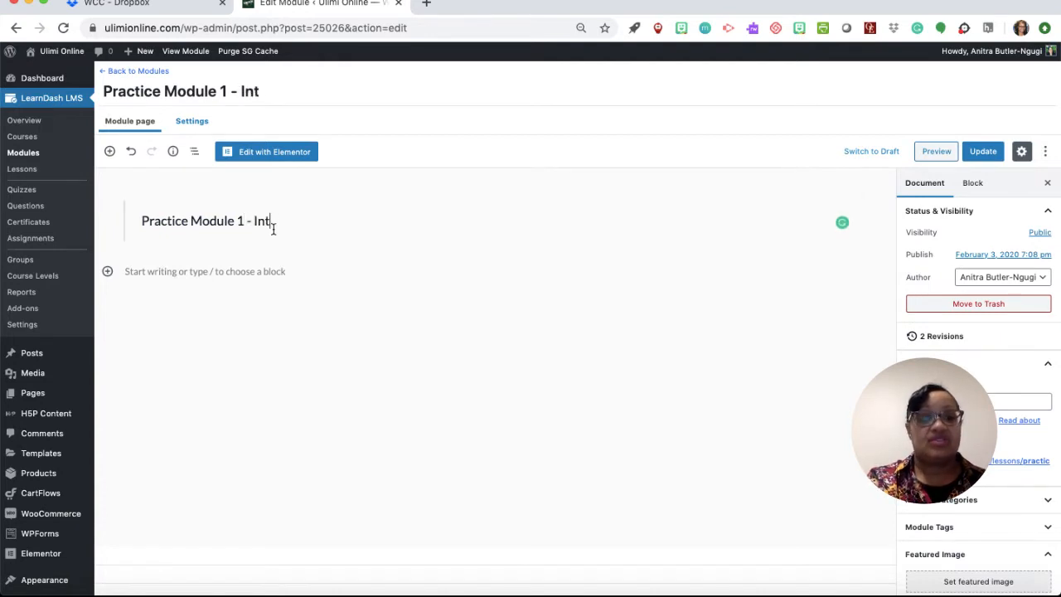
type("roduction to")
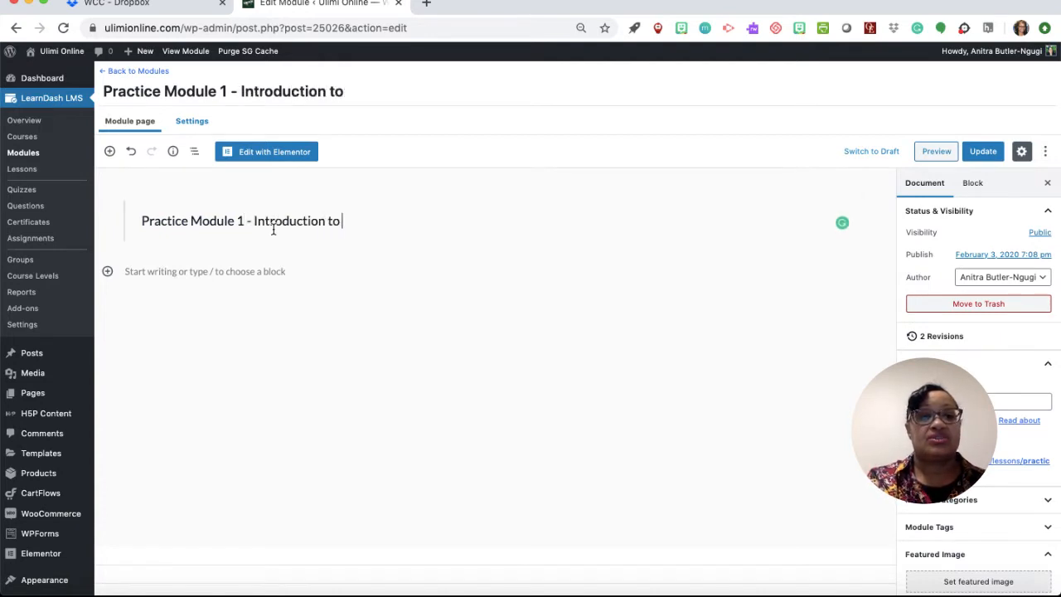
type(" Module 1")
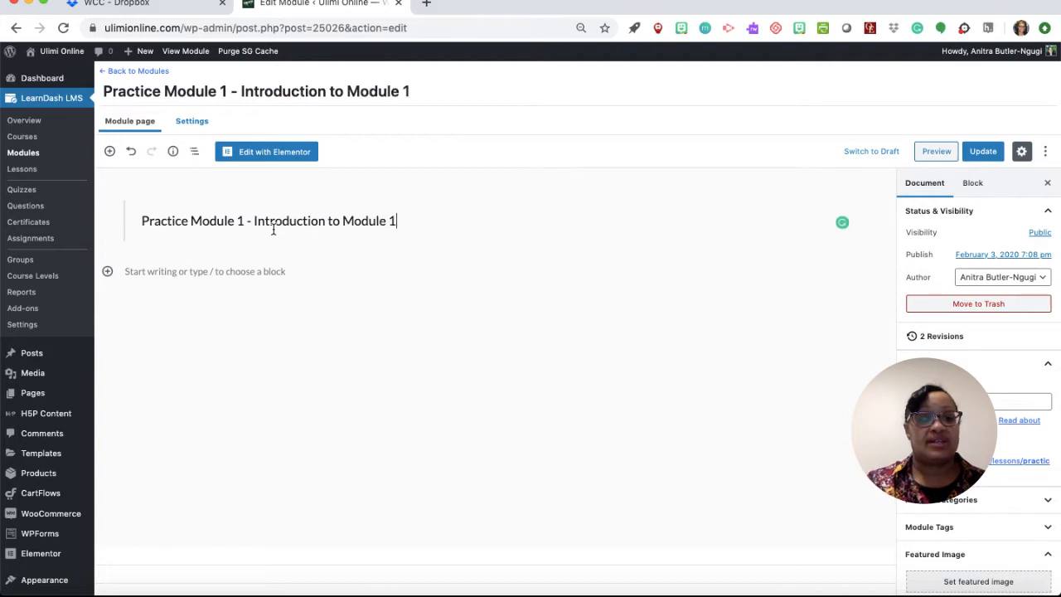
Step: Copy the introduction and two numbered module outcomes from the Word document into the module's empty paragraph block
left_click(206, 271)
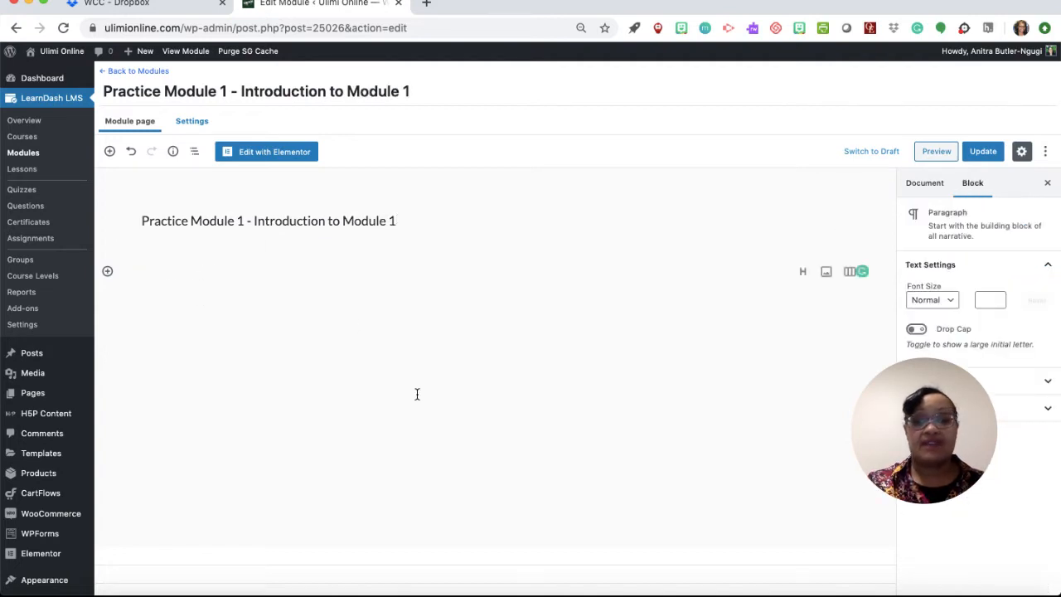
left_click(1004, 585)
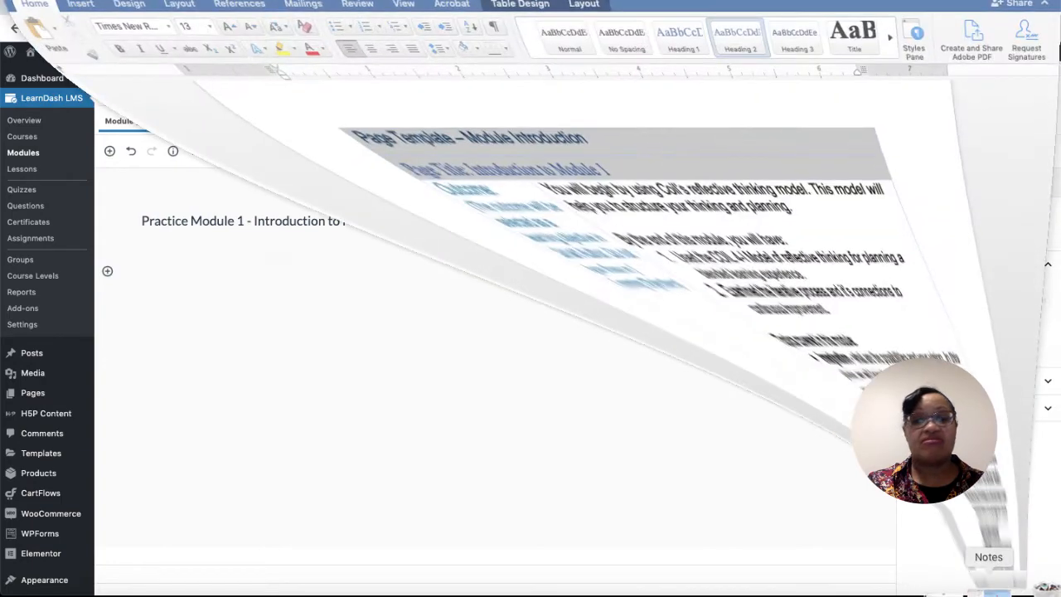
scroll(647, 423, "down", 1)
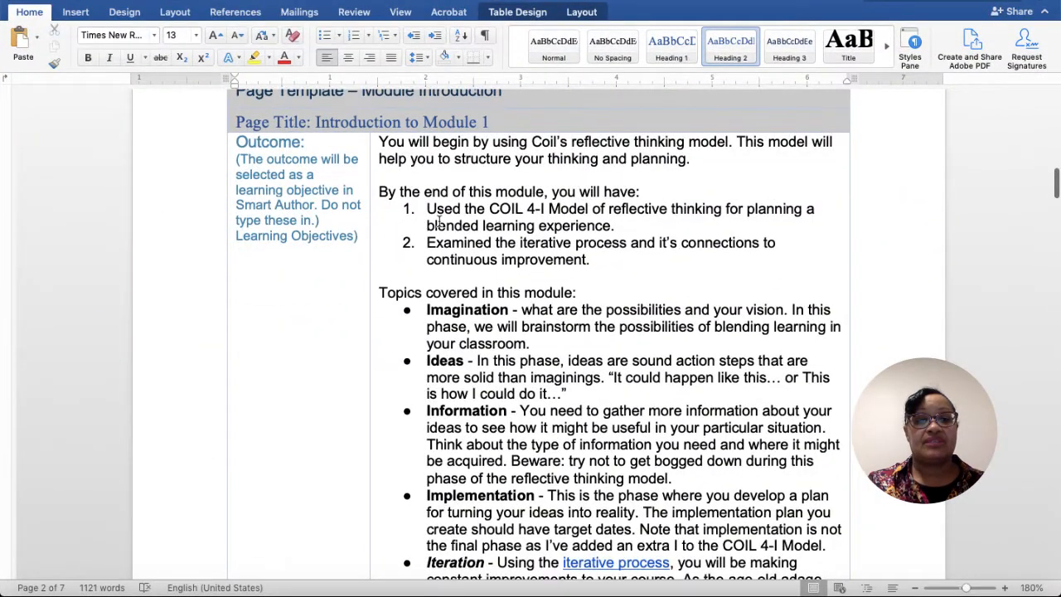
left_click_drag(379, 142, 595, 260)
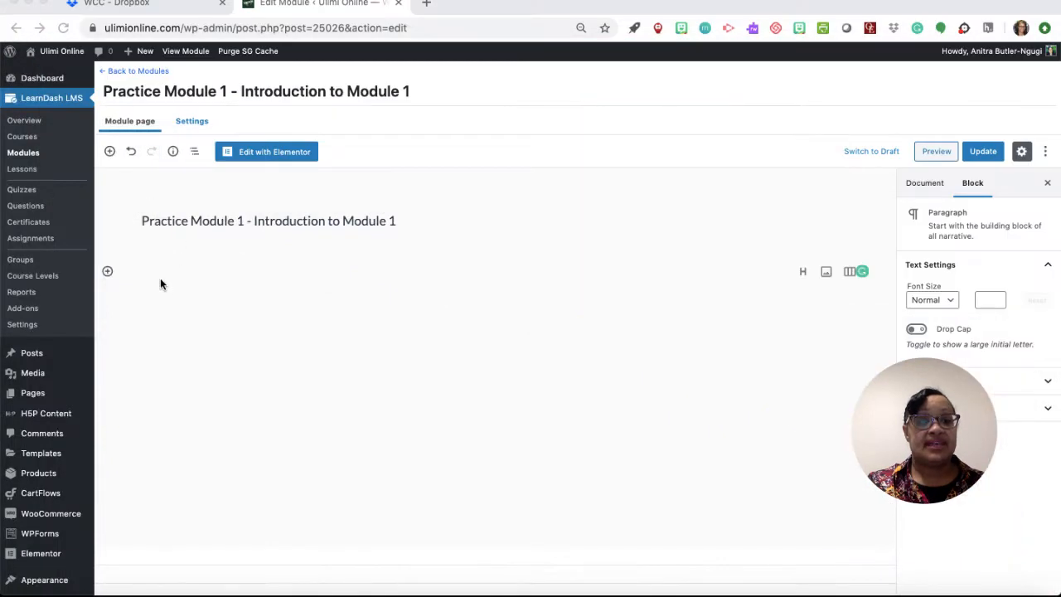
left_click(179, 282)
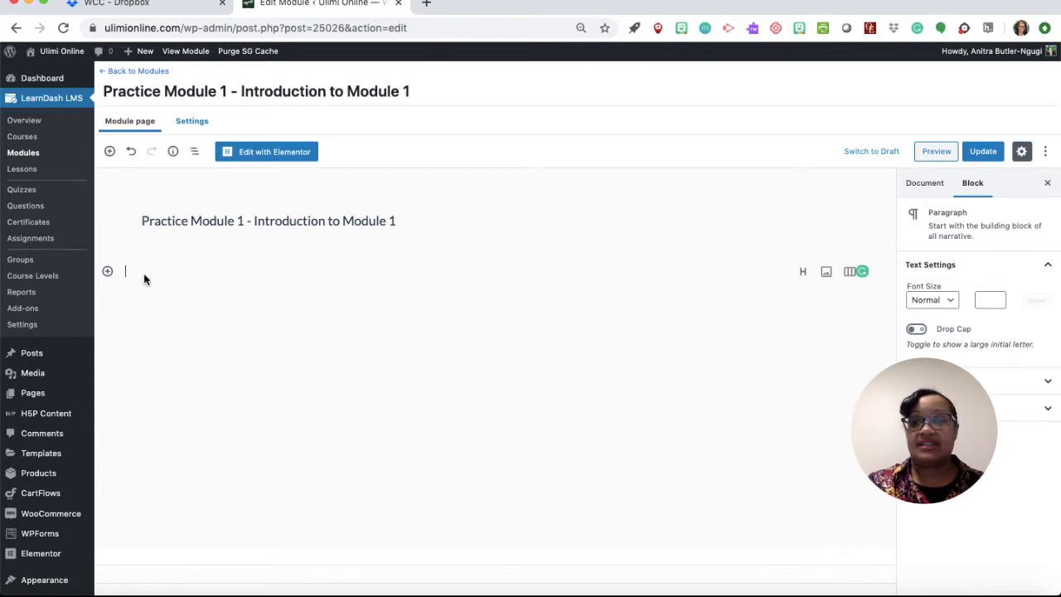
type("You will begin by using Coil's reflective thinking model. This model will help you to structure your thinking and planning. Used the COIL 4-I Model of reflective thinking for planning a blended learning experience. Examined the iterative process and it's connections to continuous improvement.")
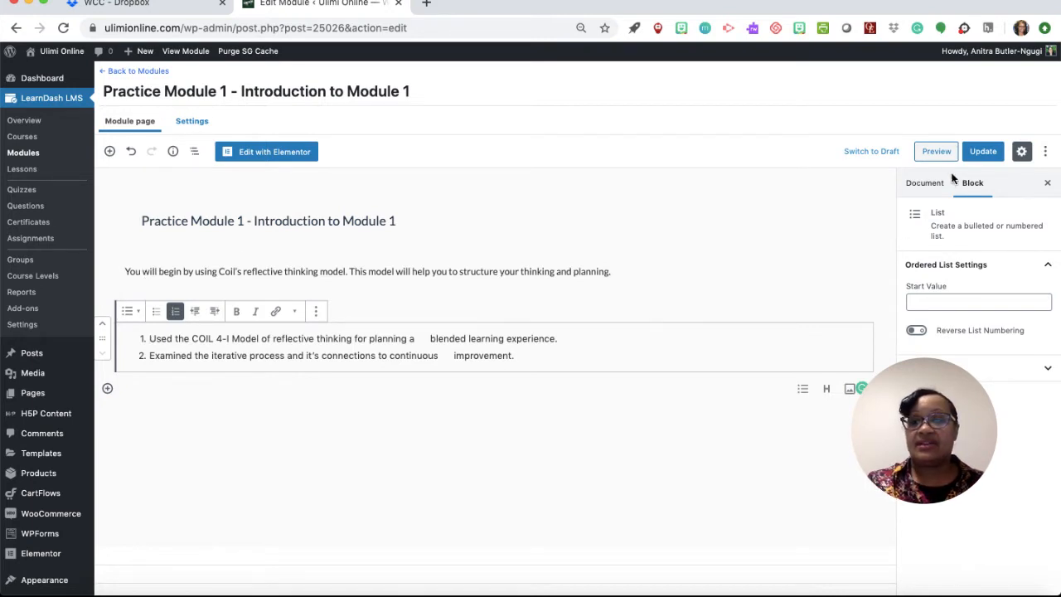
Step: Update the module, preview its published page, and close the preview
left_click(983, 153)
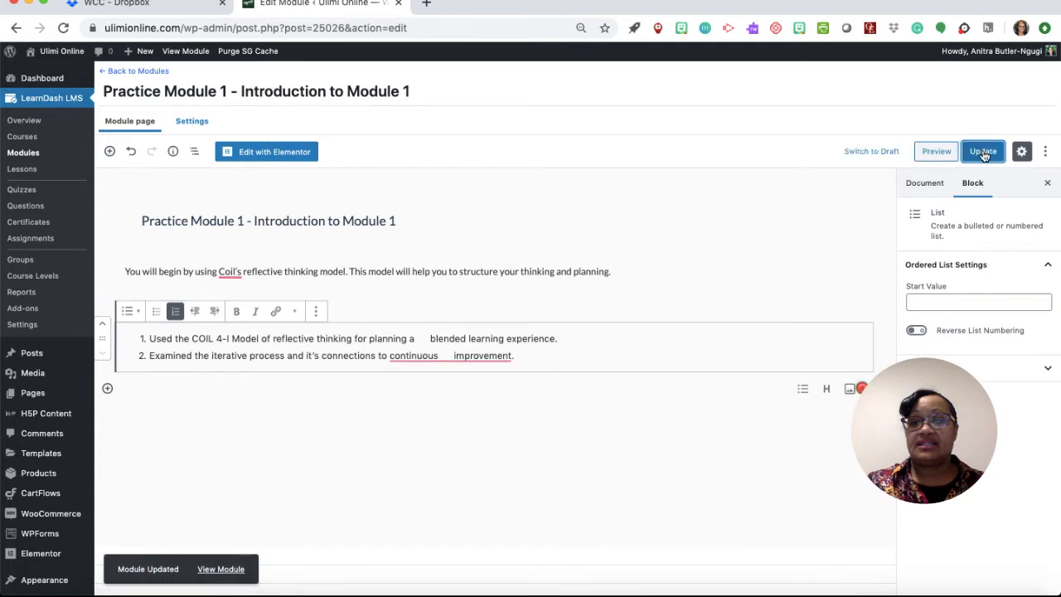
left_click(935, 152)
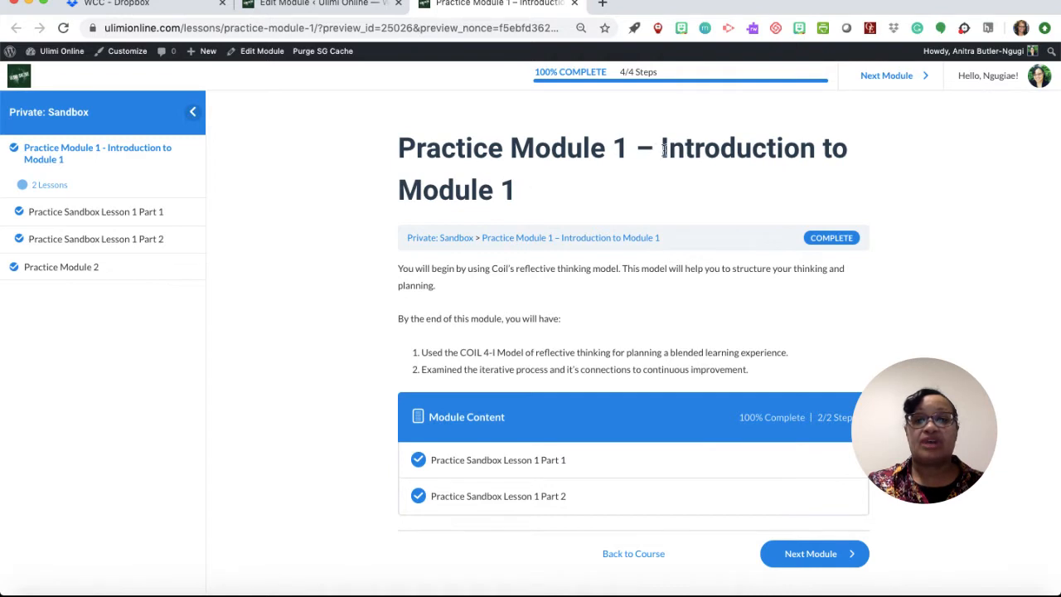
scroll(619, 201, "down", 1)
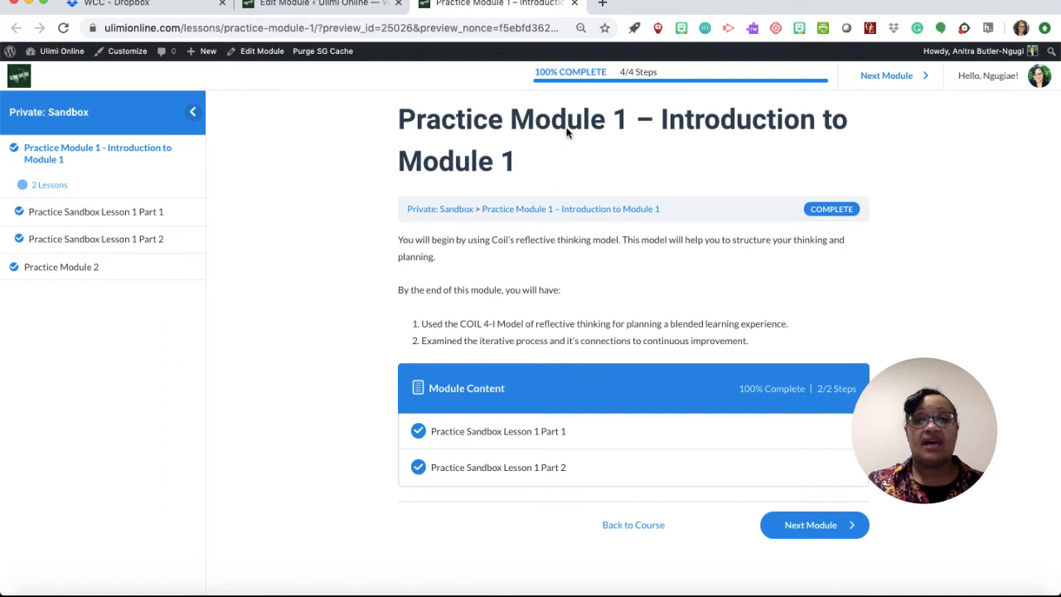
left_click(574, 5)
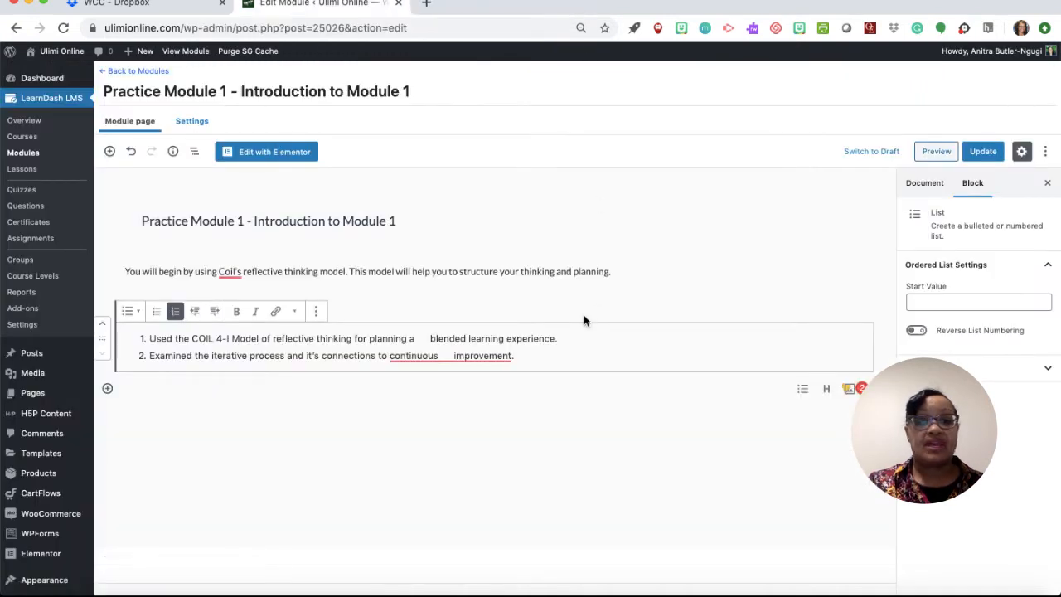
Step: Switch to Word and copy the "Topics covered in this module" section from the heading through the Iteration bullet
left_click(1004, 590)
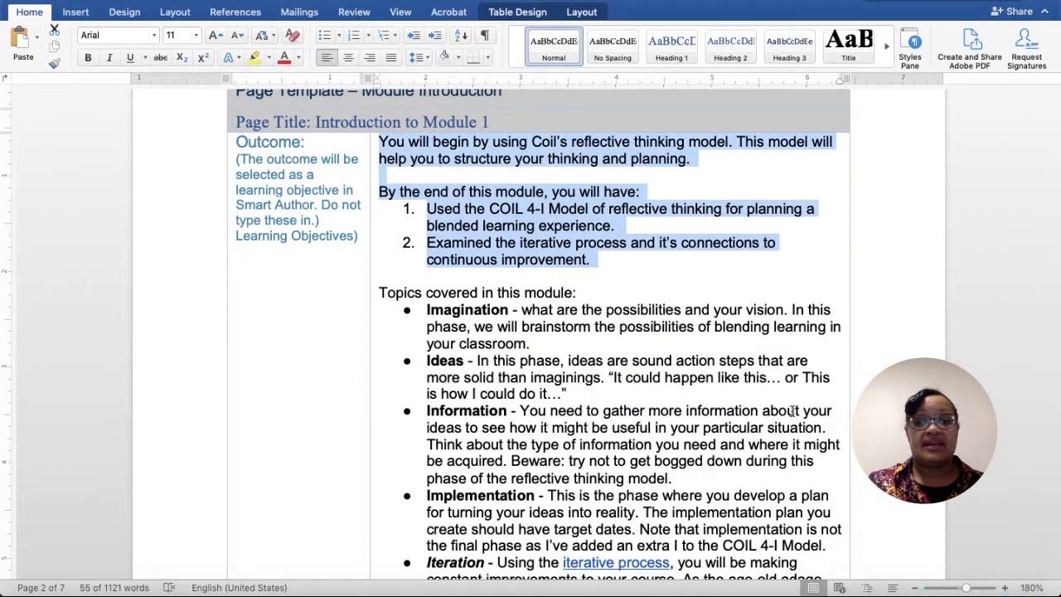
scroll(752, 361, "down", 3)
scroll(752, 360, "down", 20)
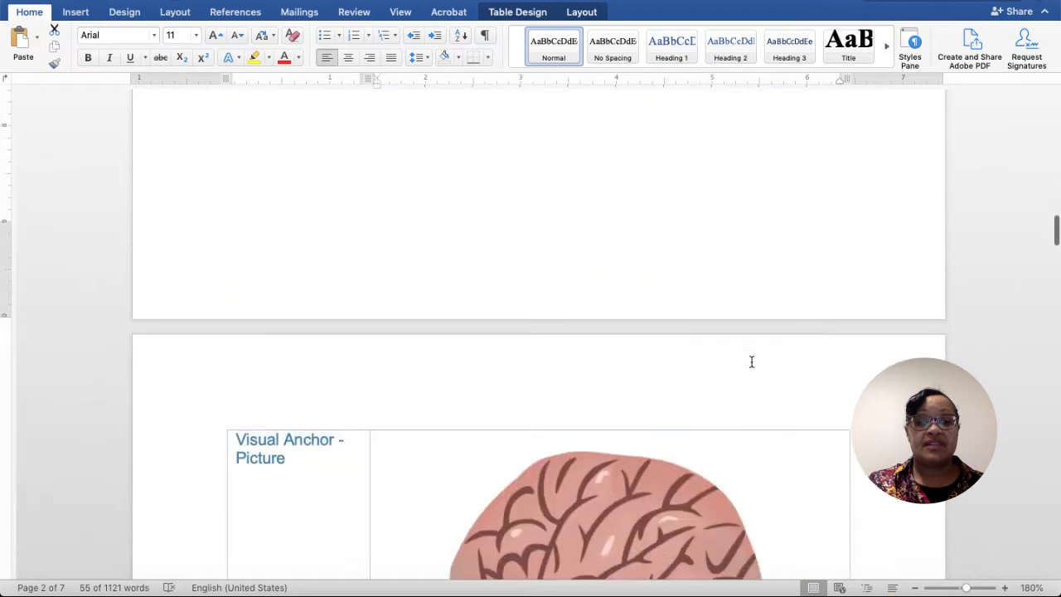
scroll(752, 362, "down", 4)
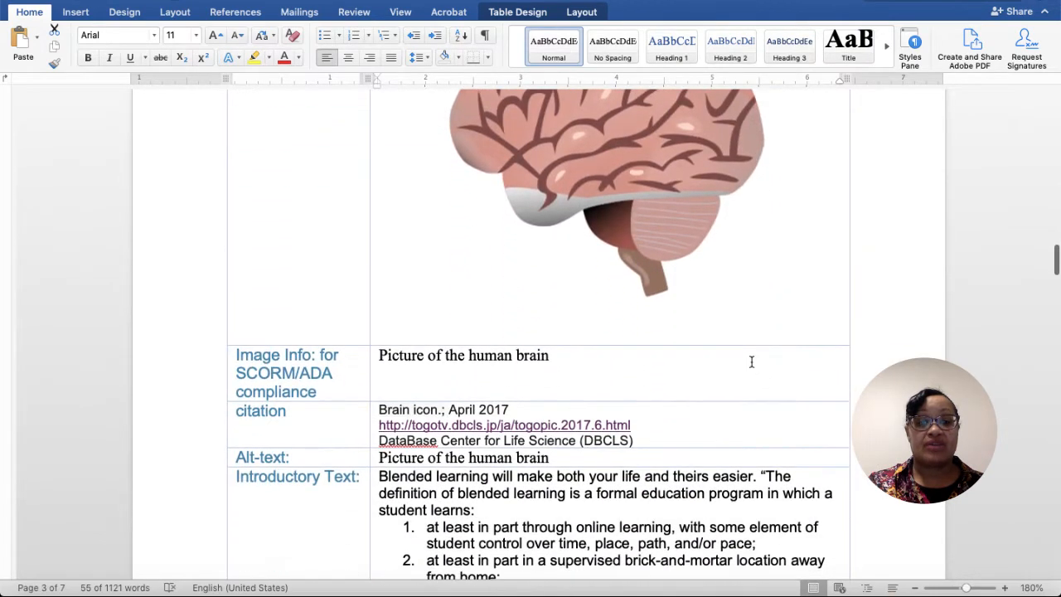
scroll(752, 362, "up", 15)
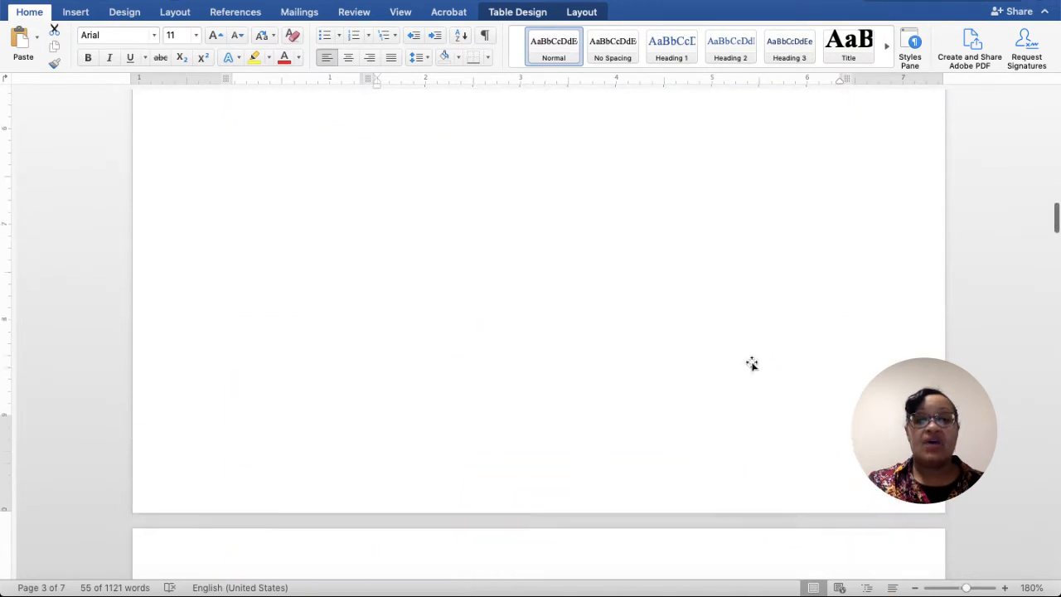
scroll(751, 361, "up", 3)
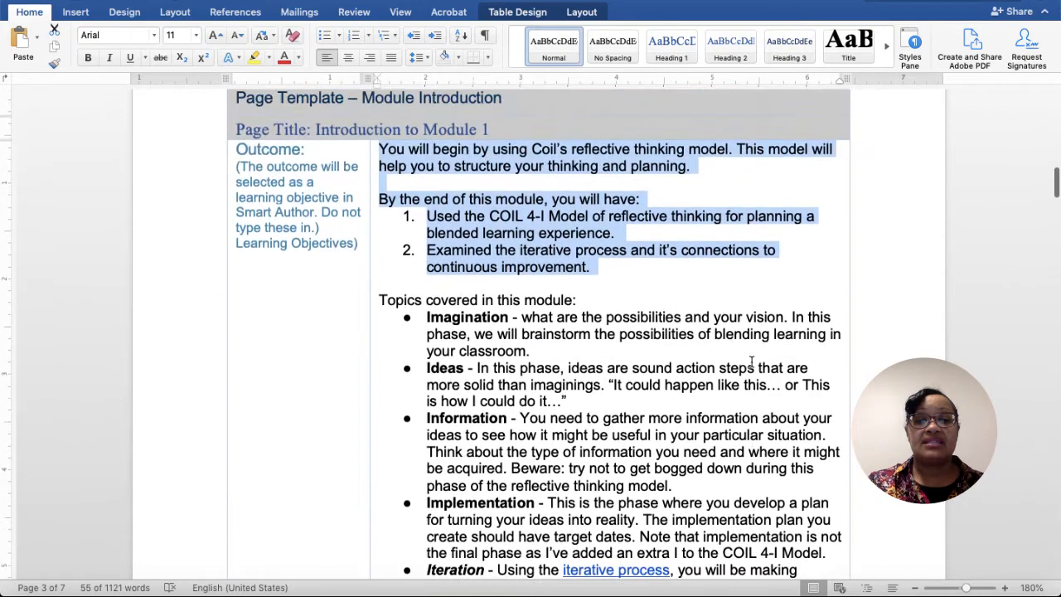
mouse_move(380, 301)
left_mouse_down()
mouse_move(522, 322)
mouse_move(554, 389)
mouse_move(543, 431)
mouse_move(561, 502)
mouse_move(609, 576)
mouse_move(611, 497)
mouse_move(694, 498)
left_mouse_up()
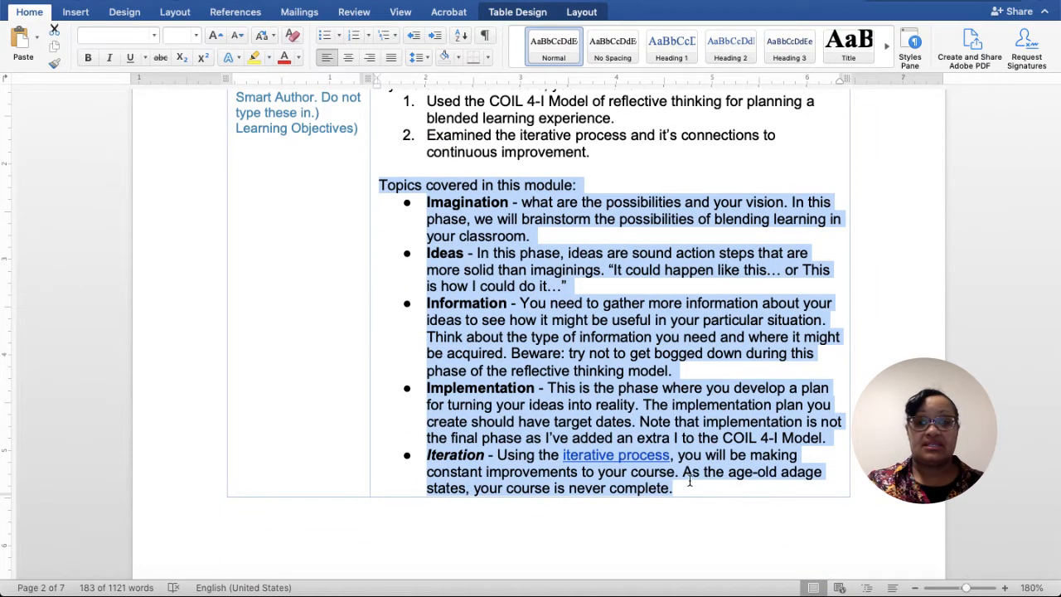
scroll(666, 423, "down", 10)
scroll(665, 423, "down", 3)
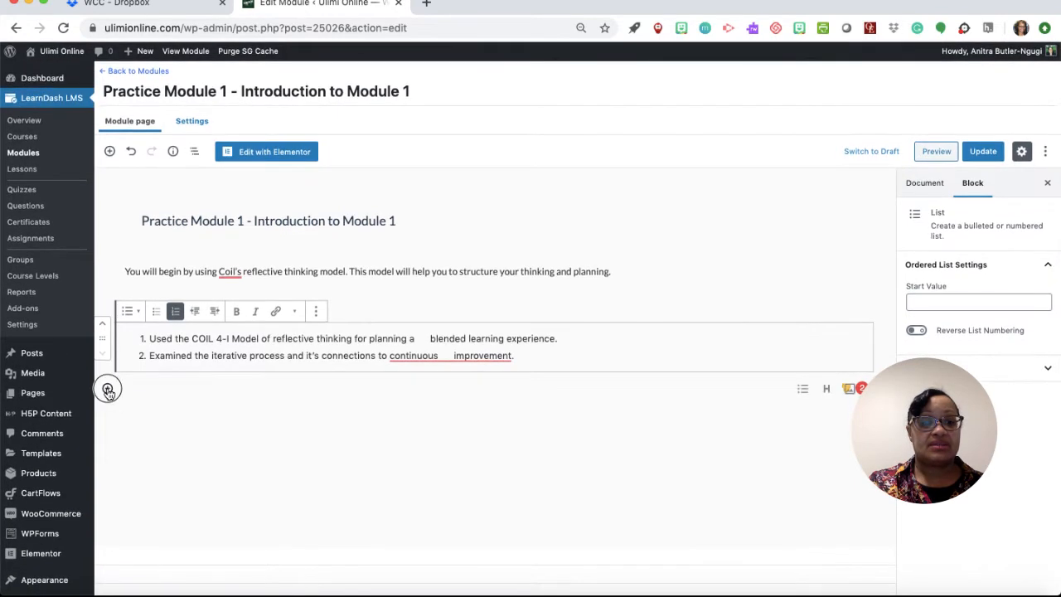
Step: Add a paragraph block below the numbered list in the module and paste the copied topics section into it
left_click(107, 388)
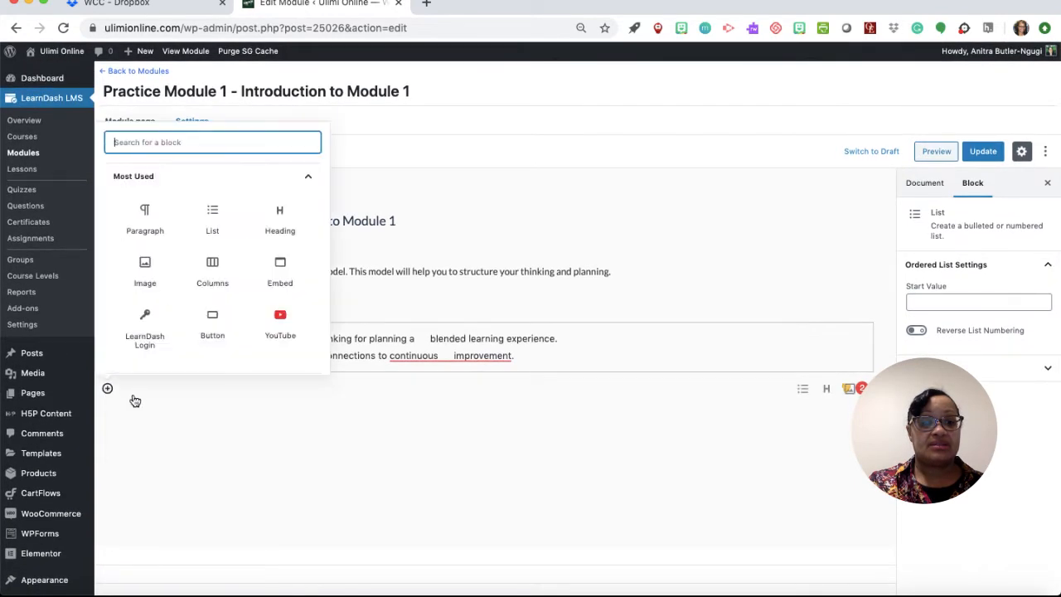
left_click(142, 213)
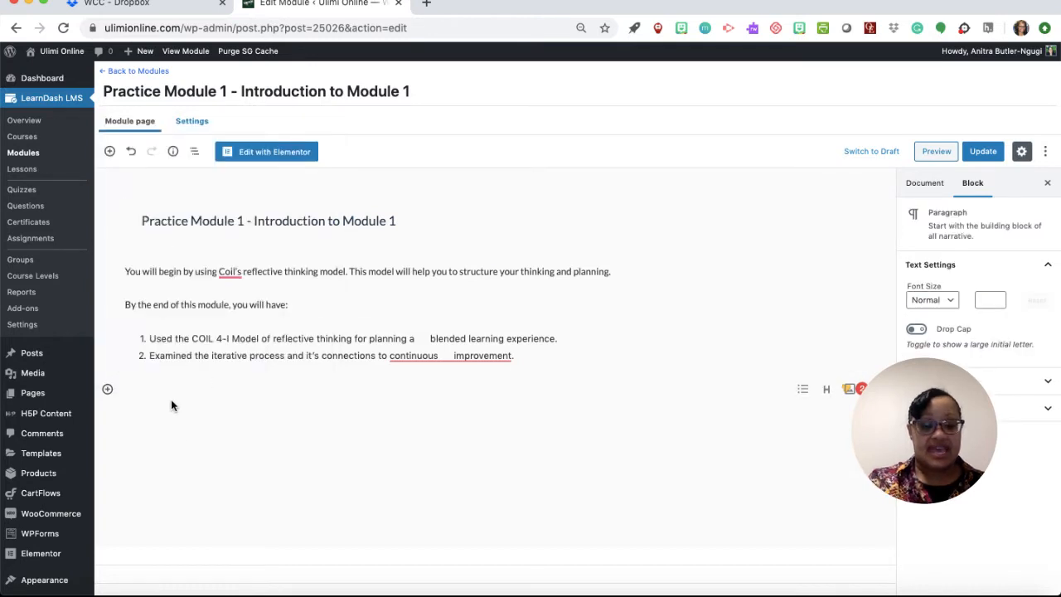
key("super+v")
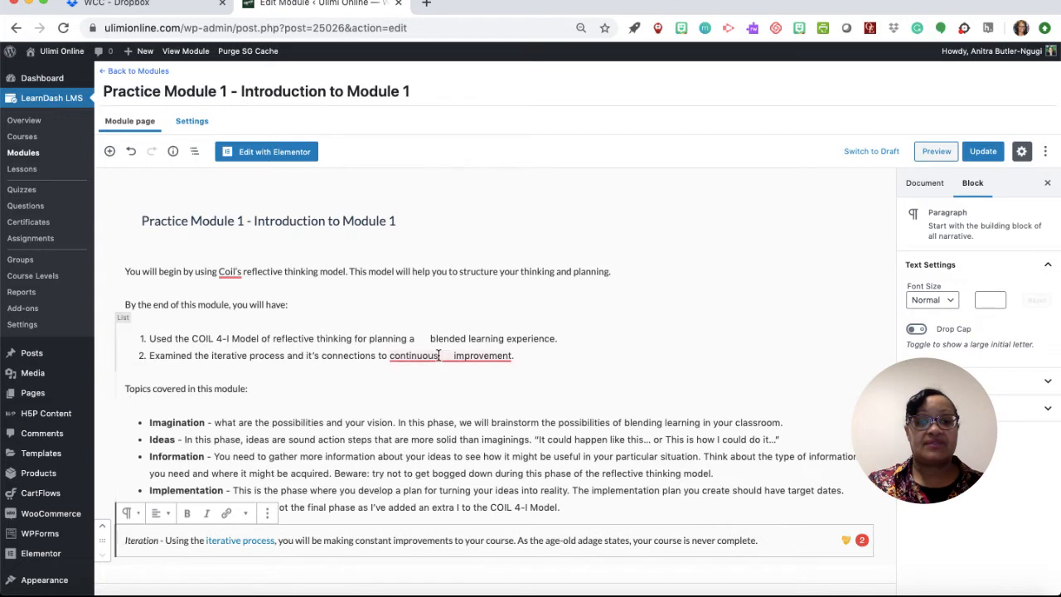
Step: Remove the extra space between "continuous" and "improvement" in the second numbered outcome using the Grammarly suggestion
mouse_move(438, 357)
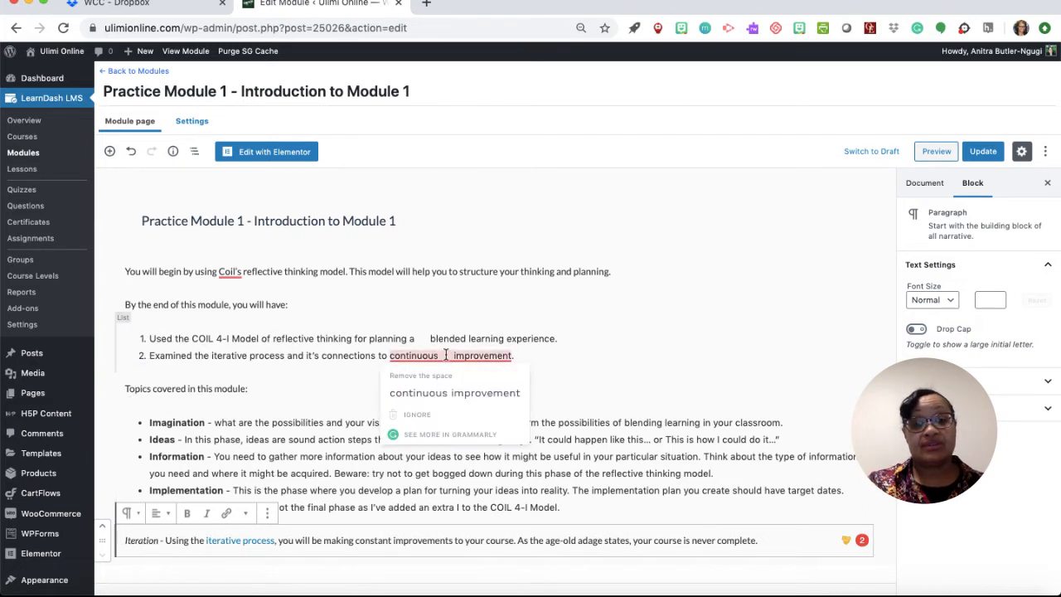
left_click(446, 354)
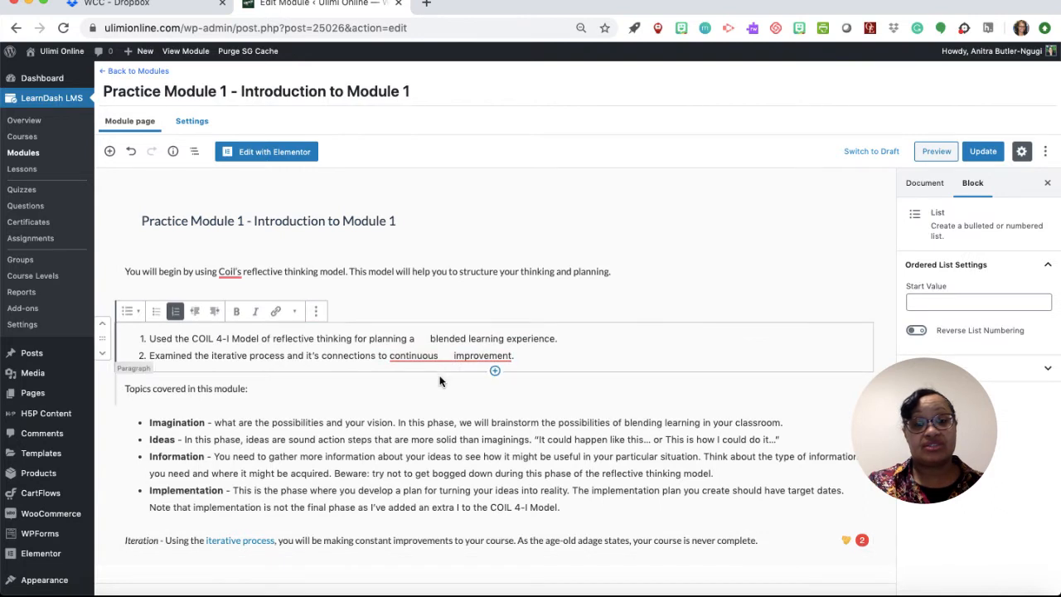
mouse_move(436, 355)
left_click(432, 396)
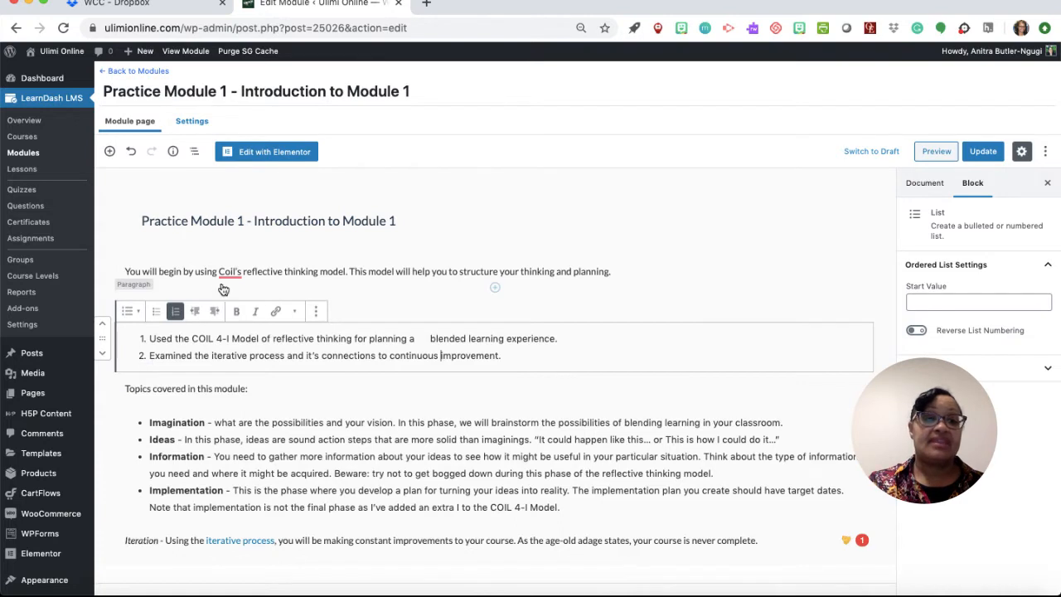
Step: Update the module to save the corrected numbered outcomes and the pasted topics section
scroll(315, 425, "down", 1)
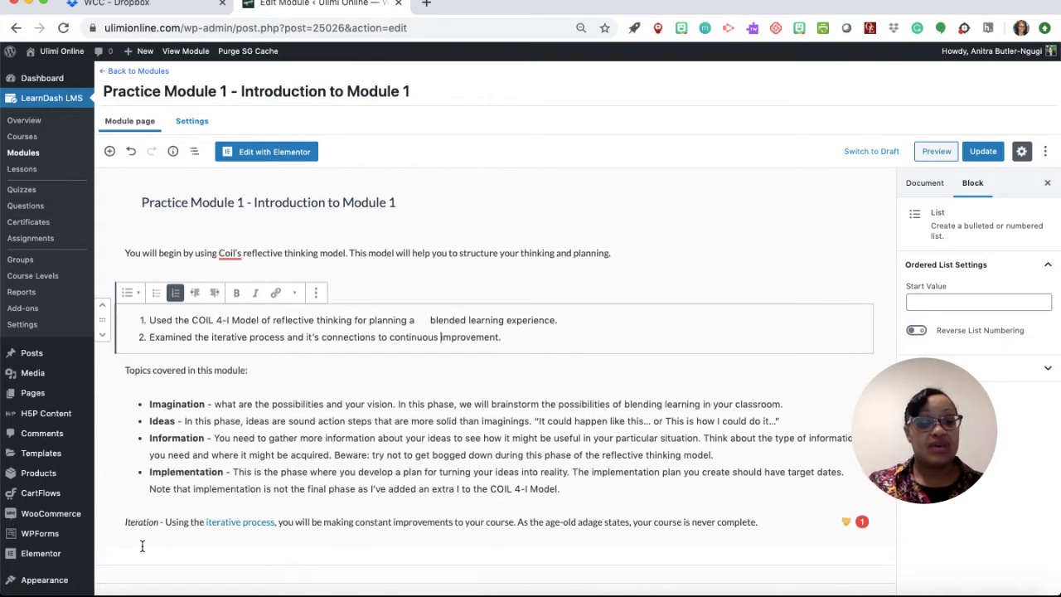
left_click(979, 150)
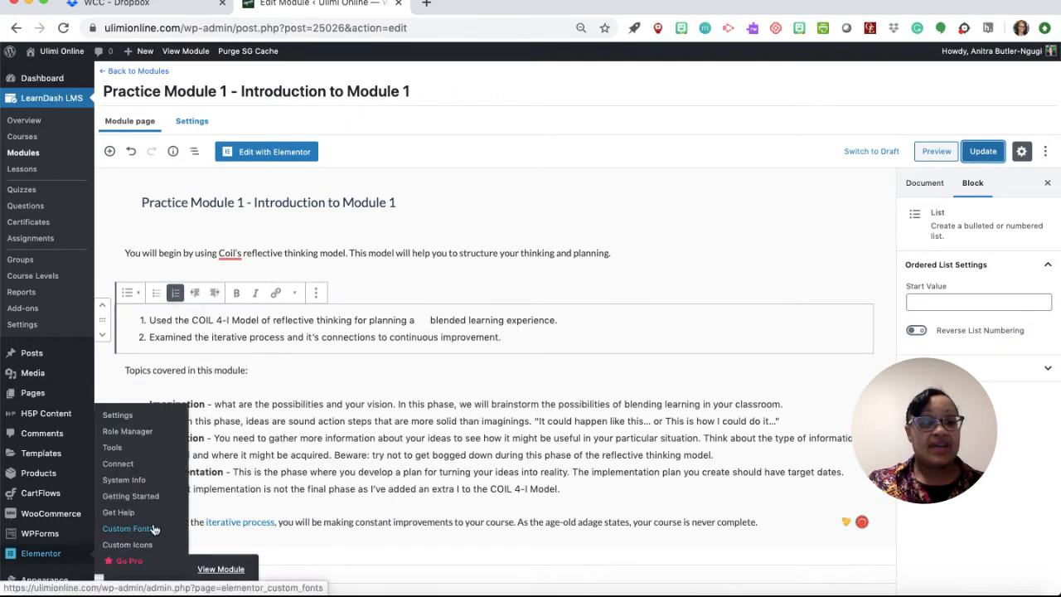
scroll(358, 562, "down", 2)
scroll(356, 561, "down", 2)
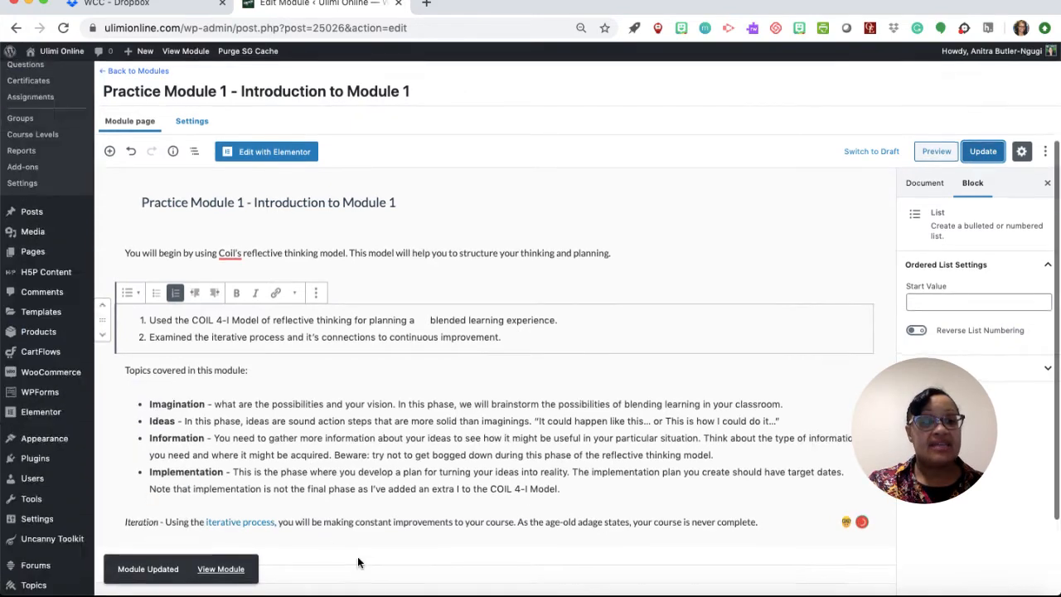
scroll(332, 559, "up", 5)
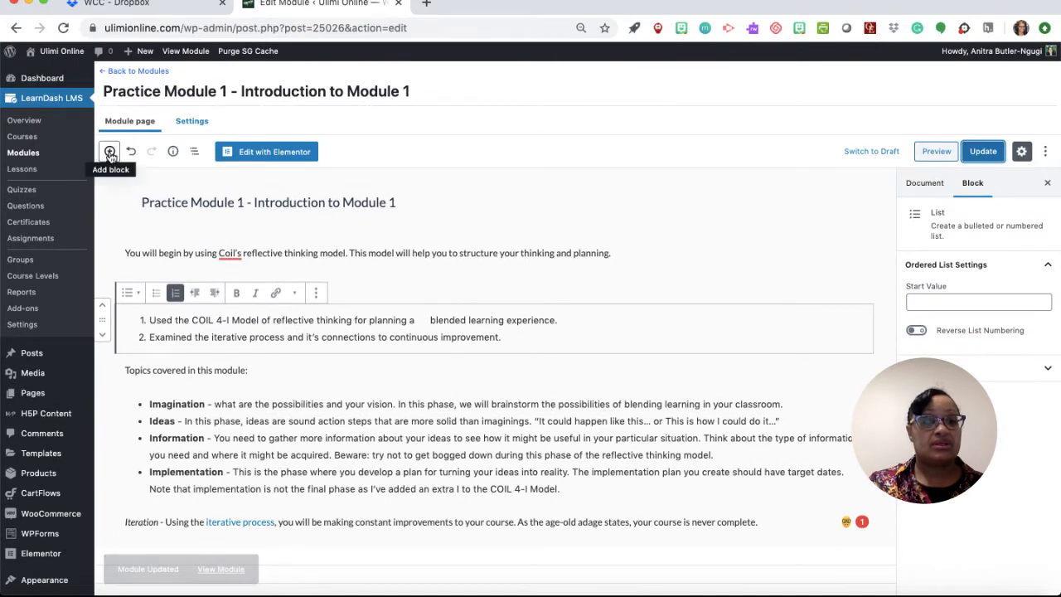
Step: Add an image block to the module and move it down below the Iteration paragraph at the end of the page
left_click(109, 153)
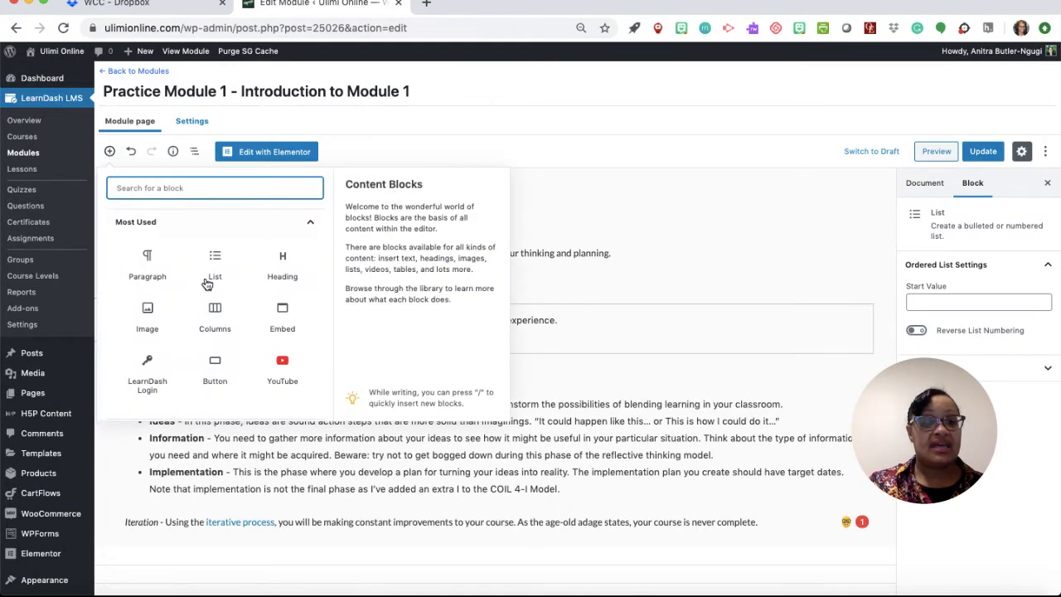
left_click(147, 315)
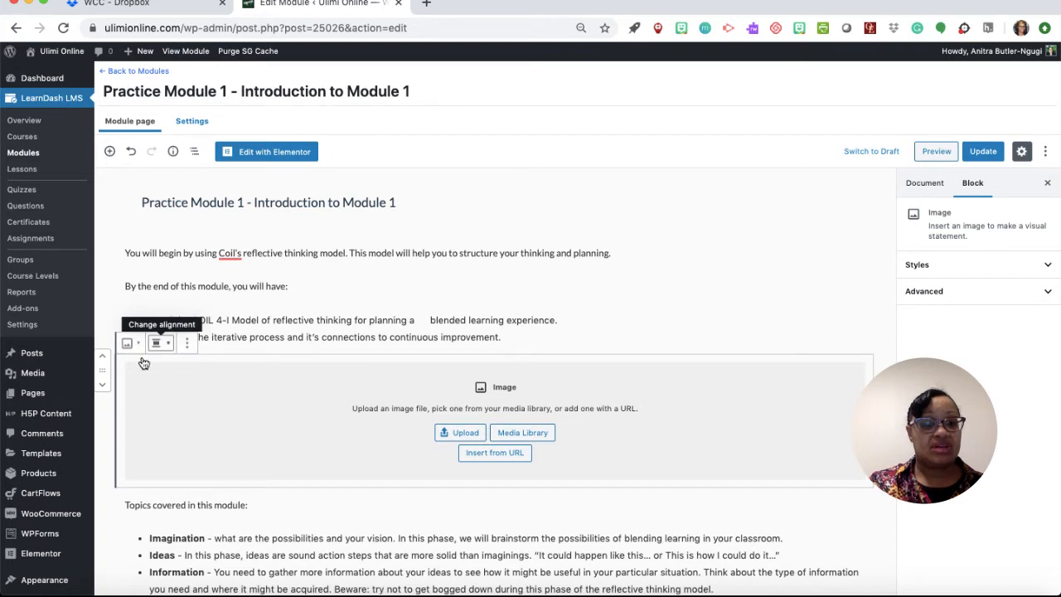
left_click(102, 387)
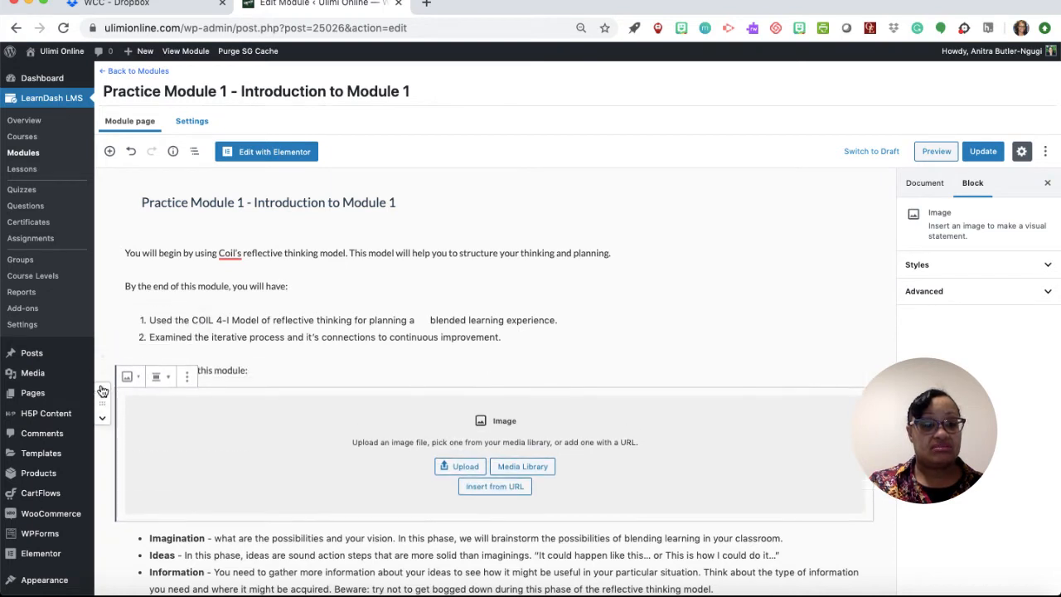
left_click(103, 425)
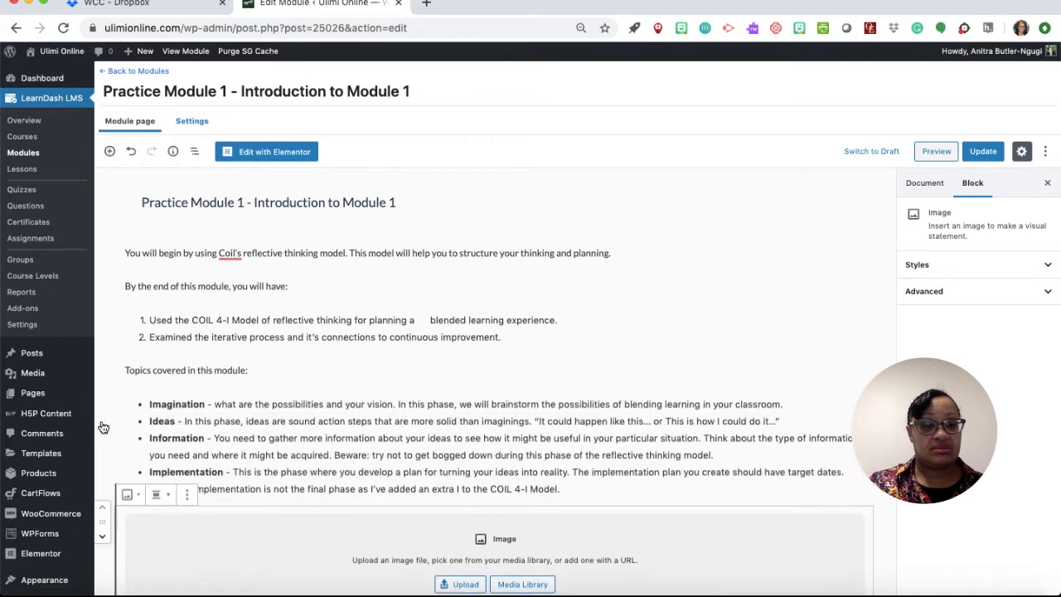
scroll(223, 422, "down", 3)
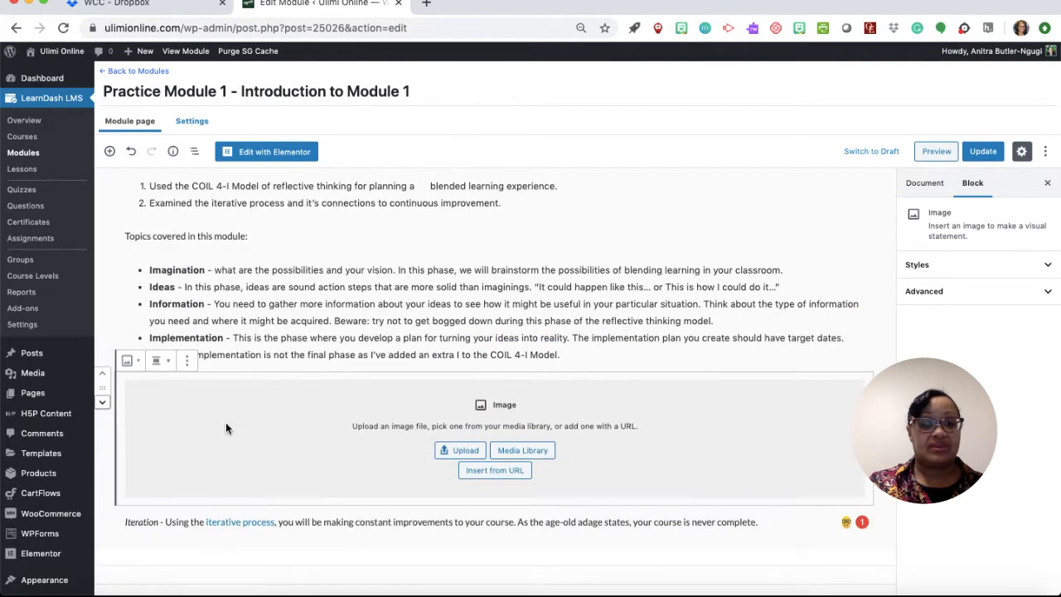
left_click(102, 403)
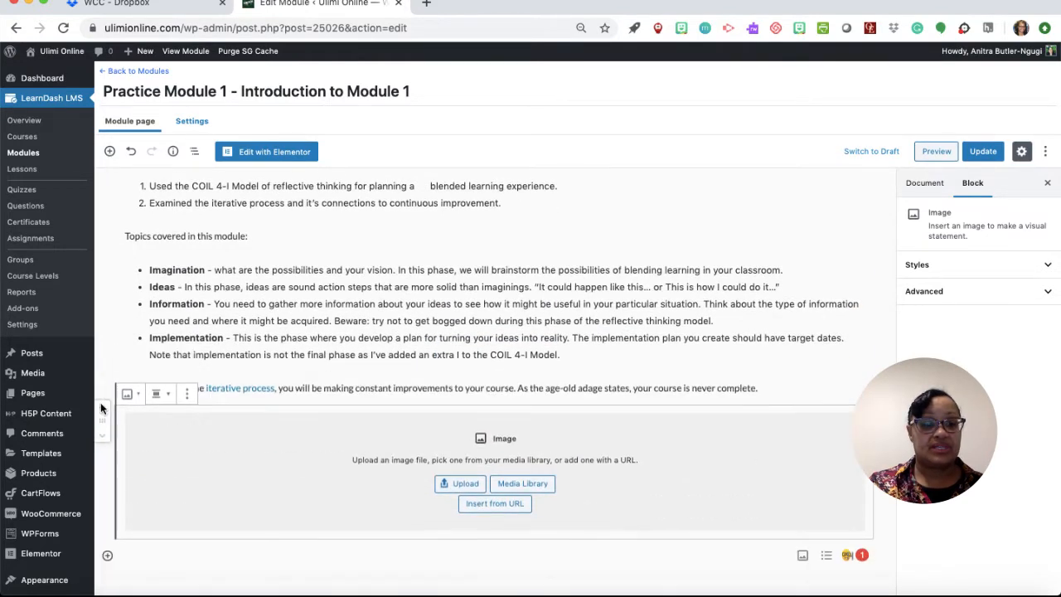
scroll(221, 483, "down", 1)
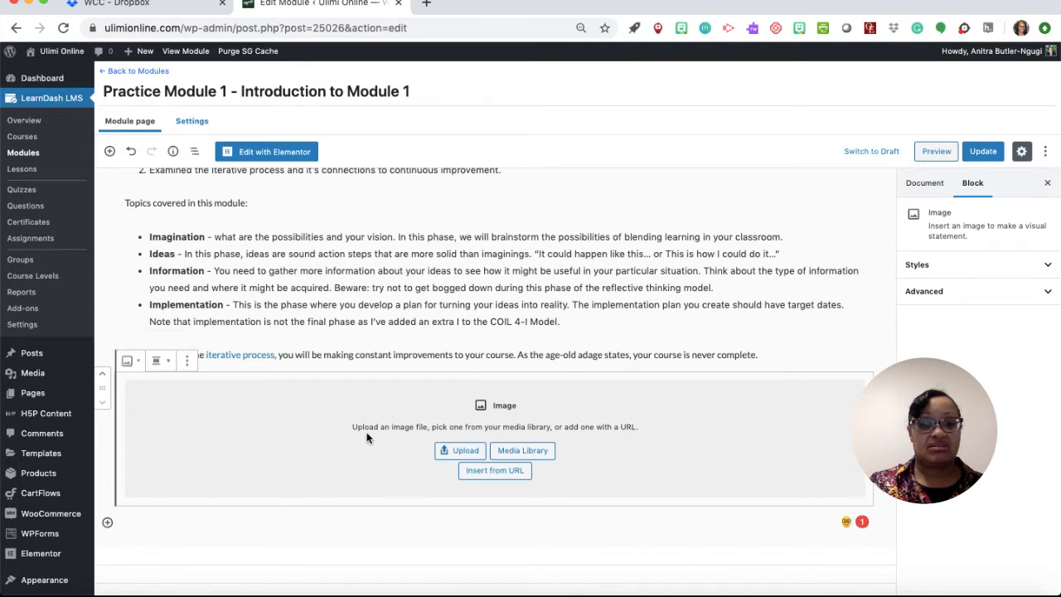
Step: Start an image upload for the block and look through the Documents folder, including the Ulimi Online folders, for the picture file
left_click(464, 452)
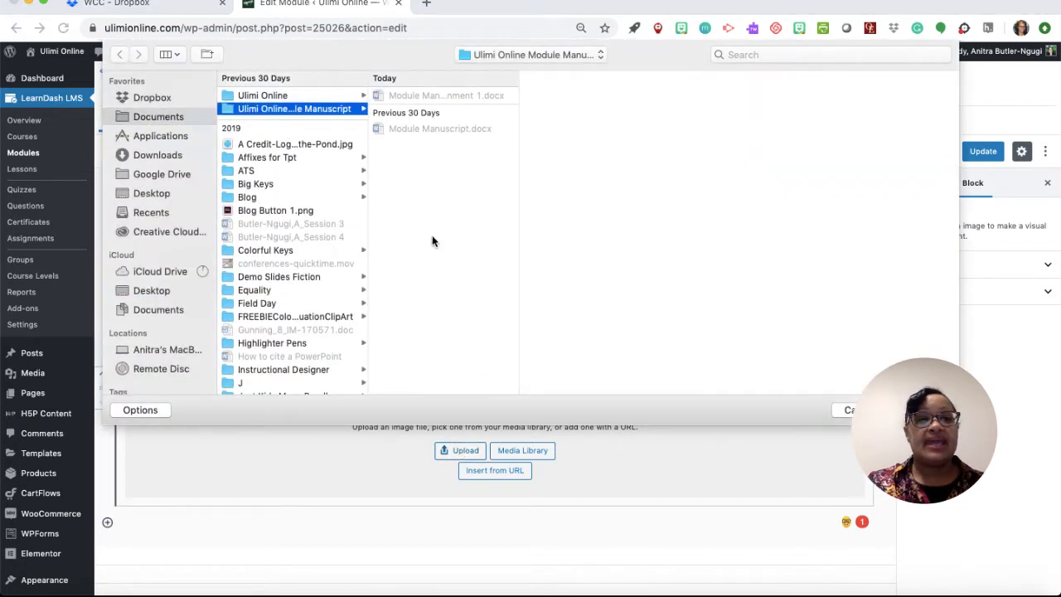
left_click(262, 97)
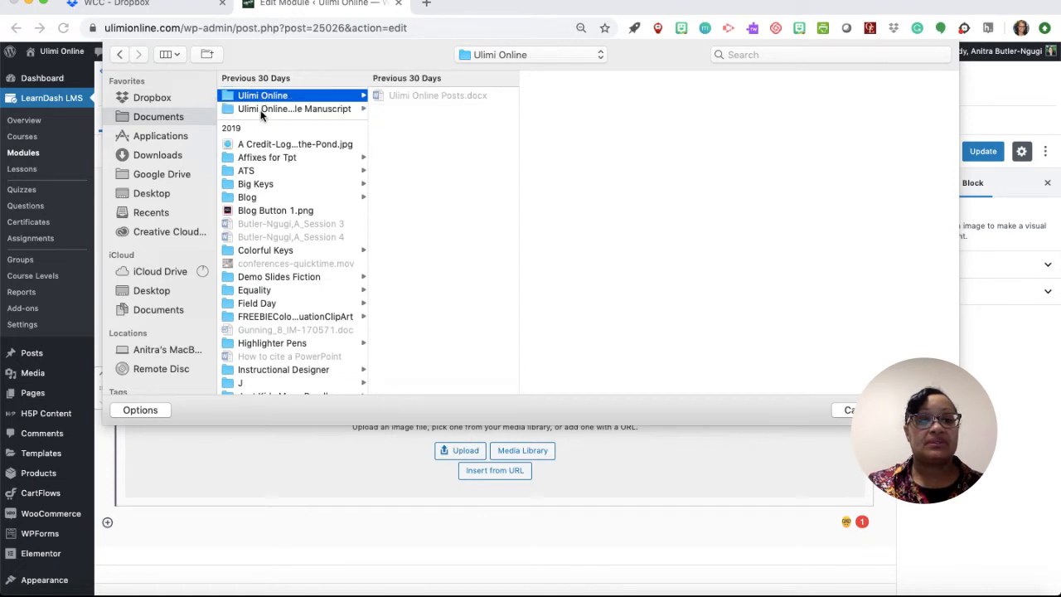
left_click(262, 110)
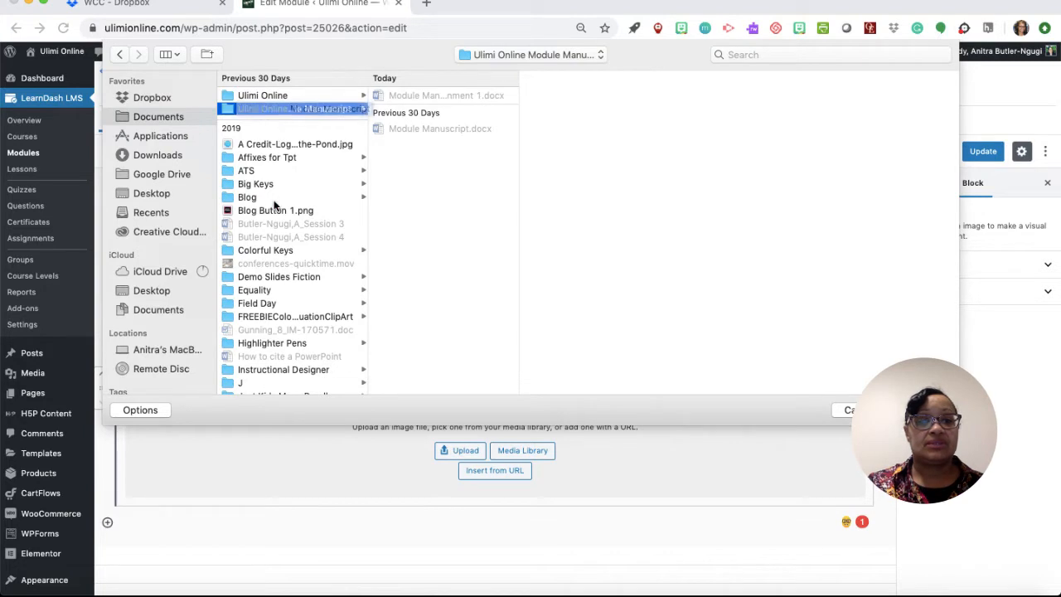
scroll(274, 200, "down", 8)
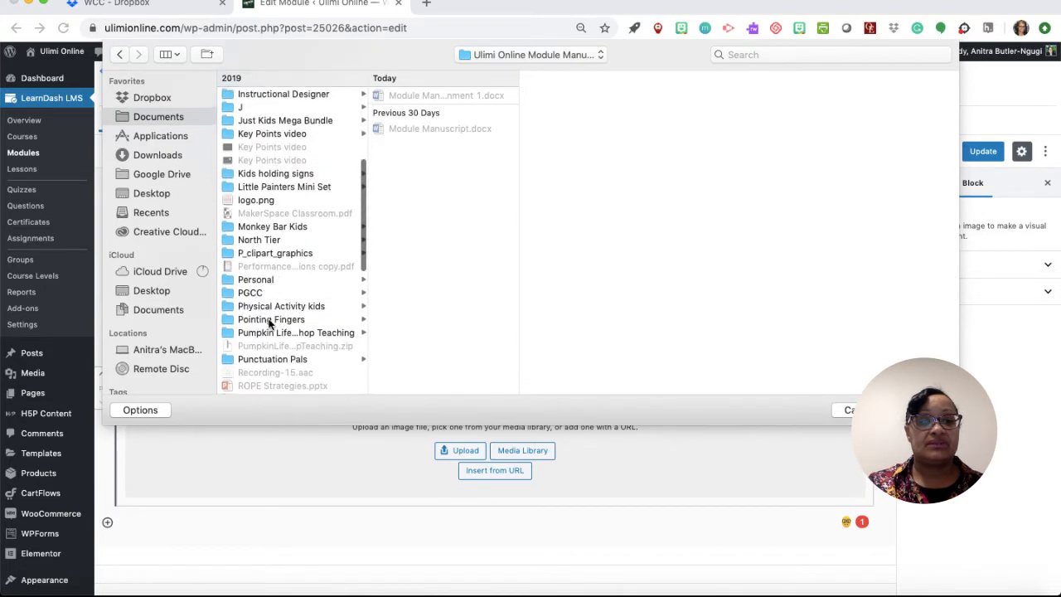
scroll(269, 322, "down", 7)
scroll(268, 324, "down", 2)
scroll(268, 323, "up", 2)
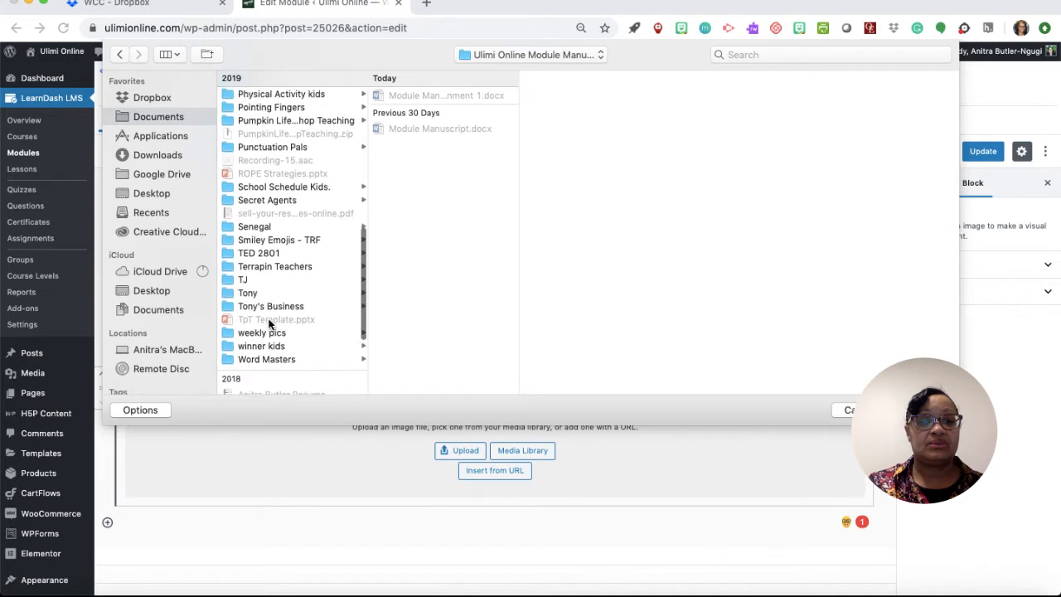
scroll(269, 323, "up", 2)
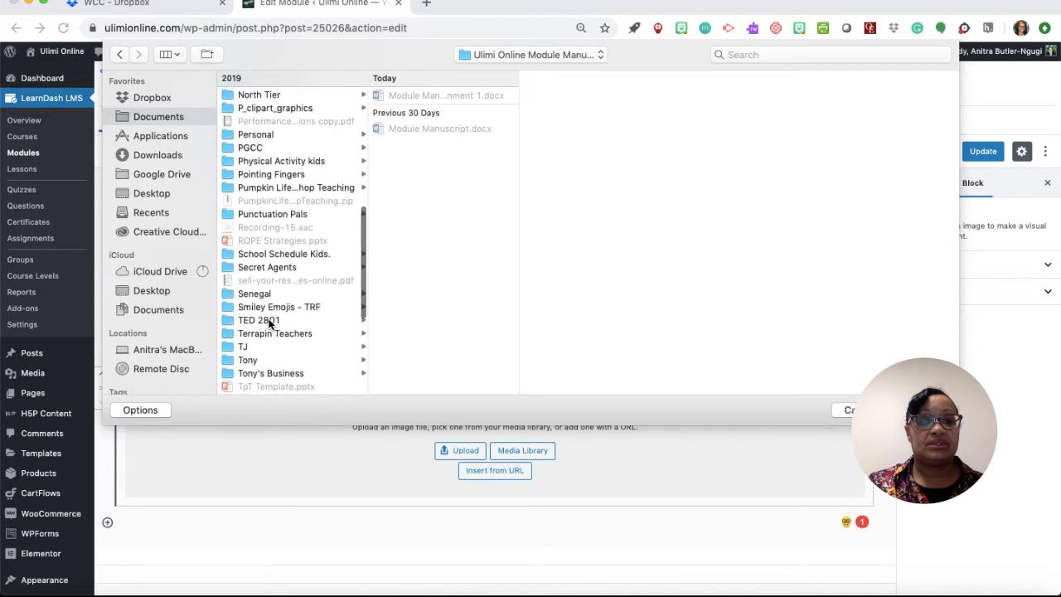
scroll(269, 323, "up", 2)
scroll(268, 324, "down", 4)
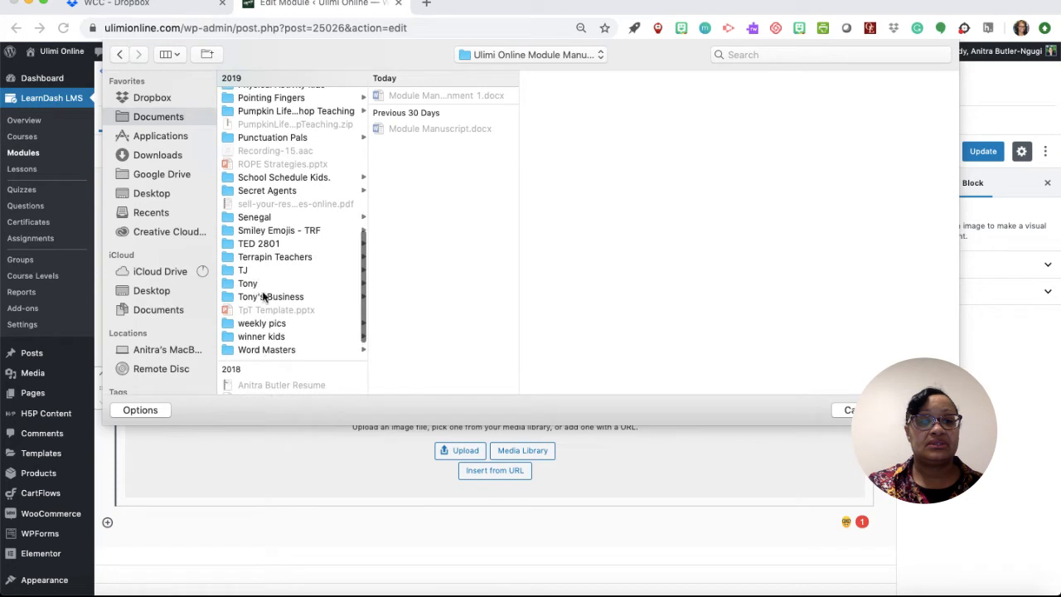
scroll(270, 344, "down", 3)
scroll(270, 344, "up", 15)
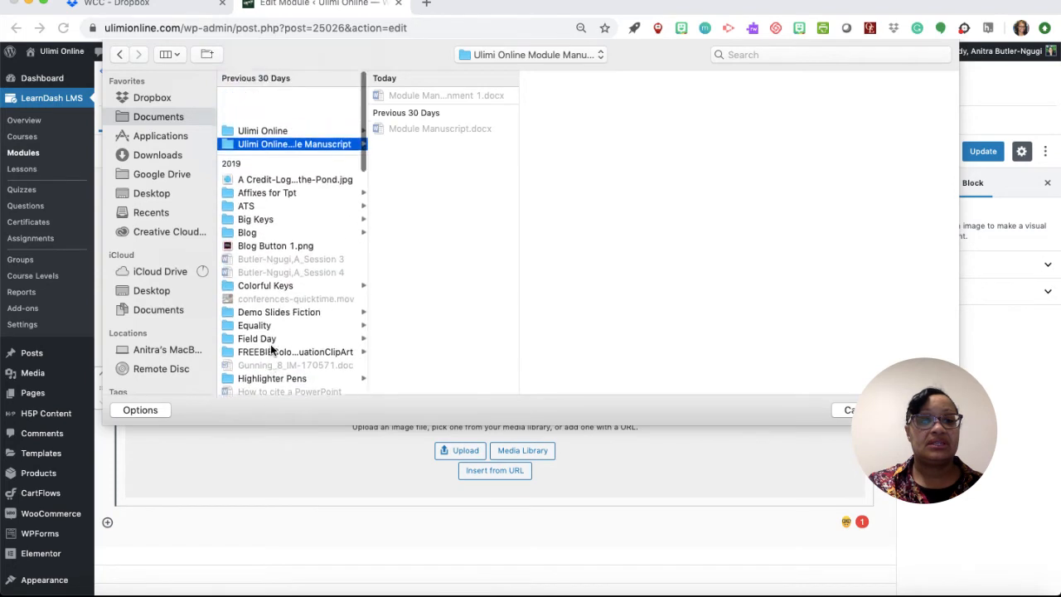
Step: Upload "brain image.png" from the Photos folder inside Dropbox's Ulimi Online folder into the image block
left_click(150, 213)
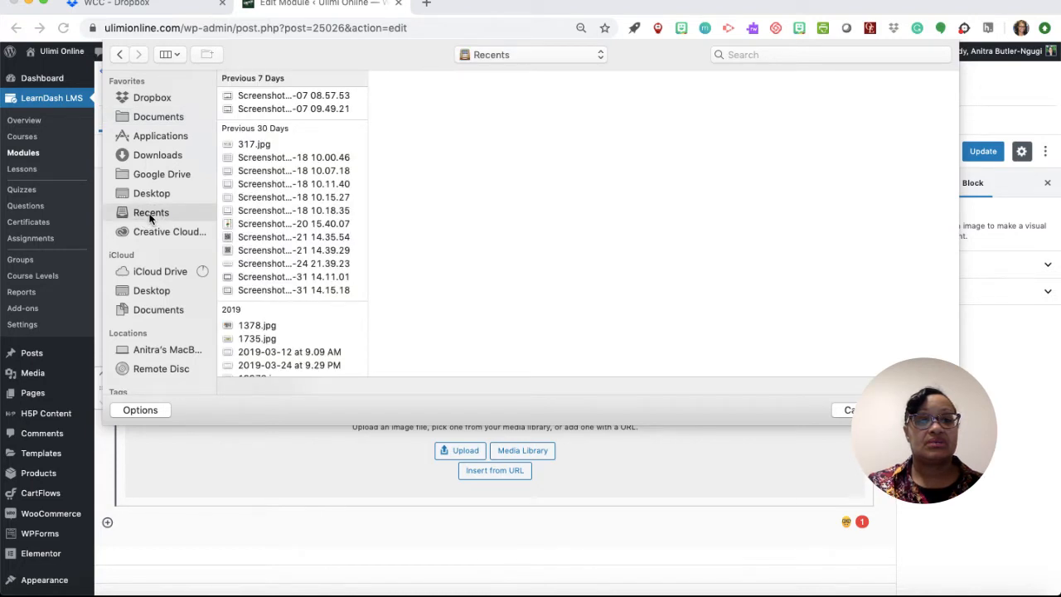
left_click(600, 56)
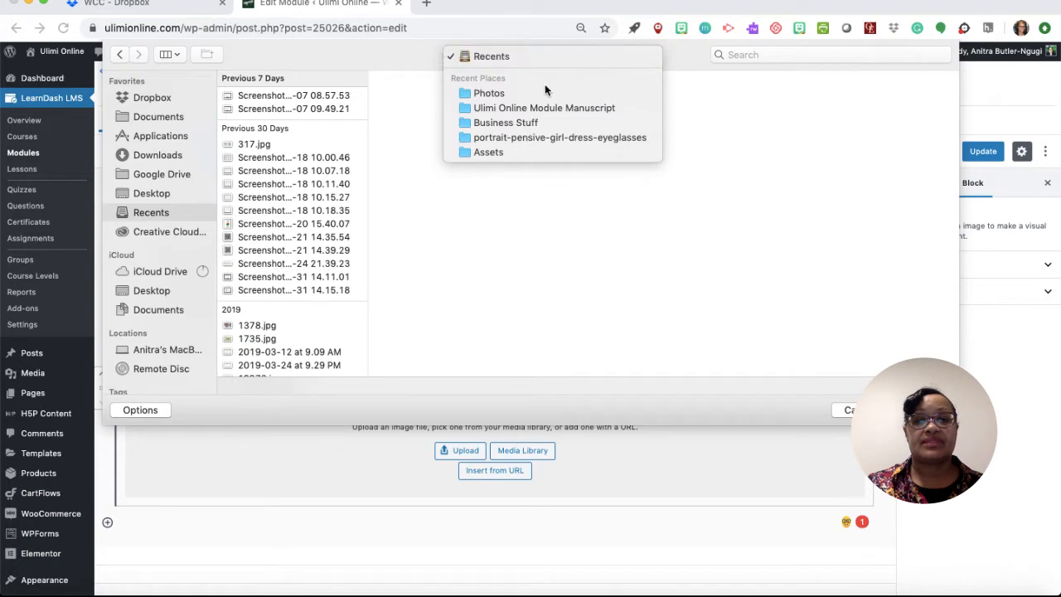
key("Escape")
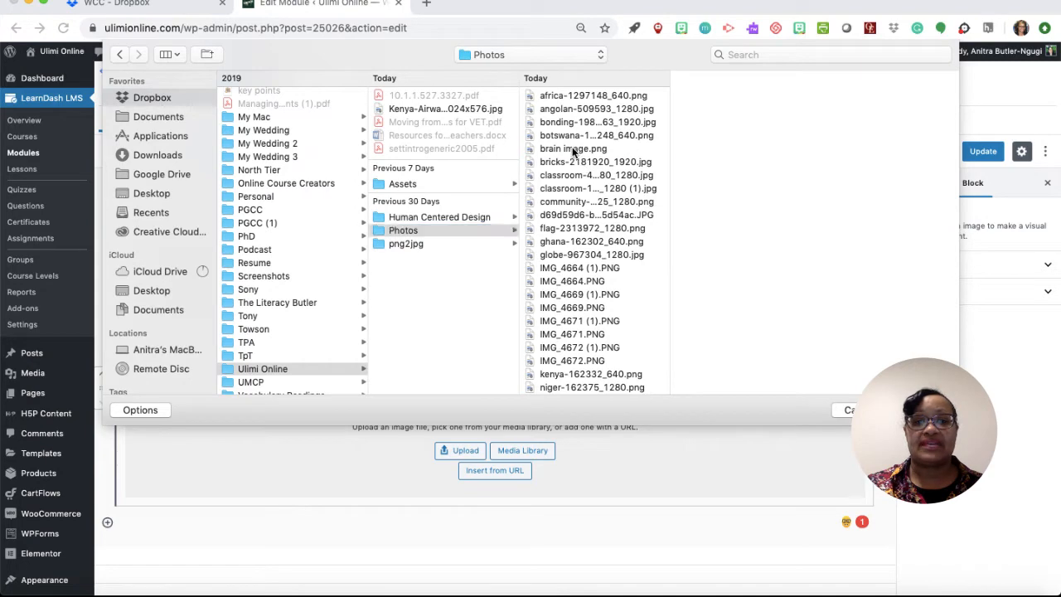
left_click(571, 149)
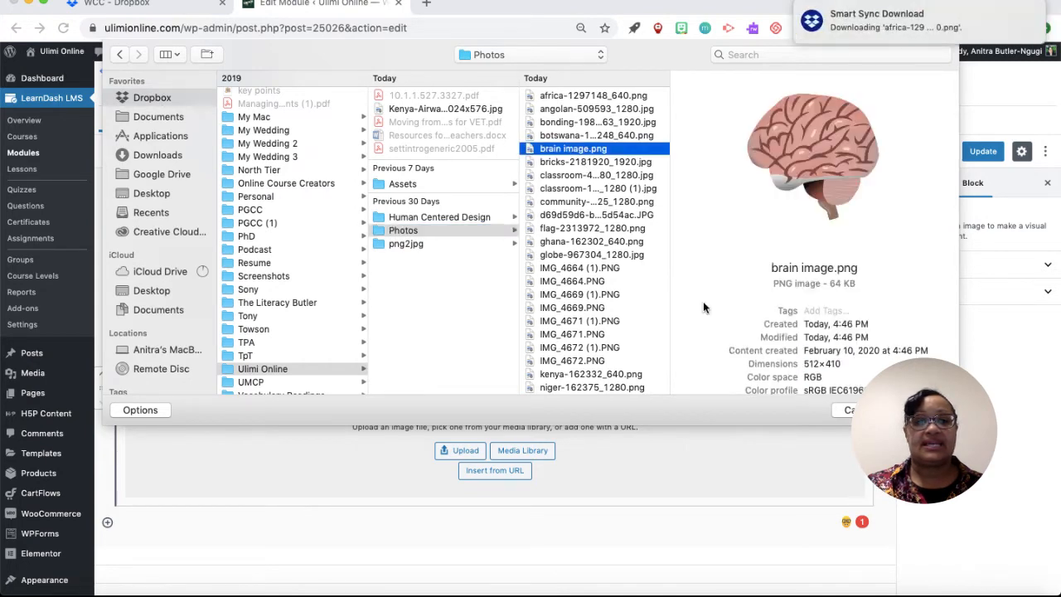
left_click(922, 410)
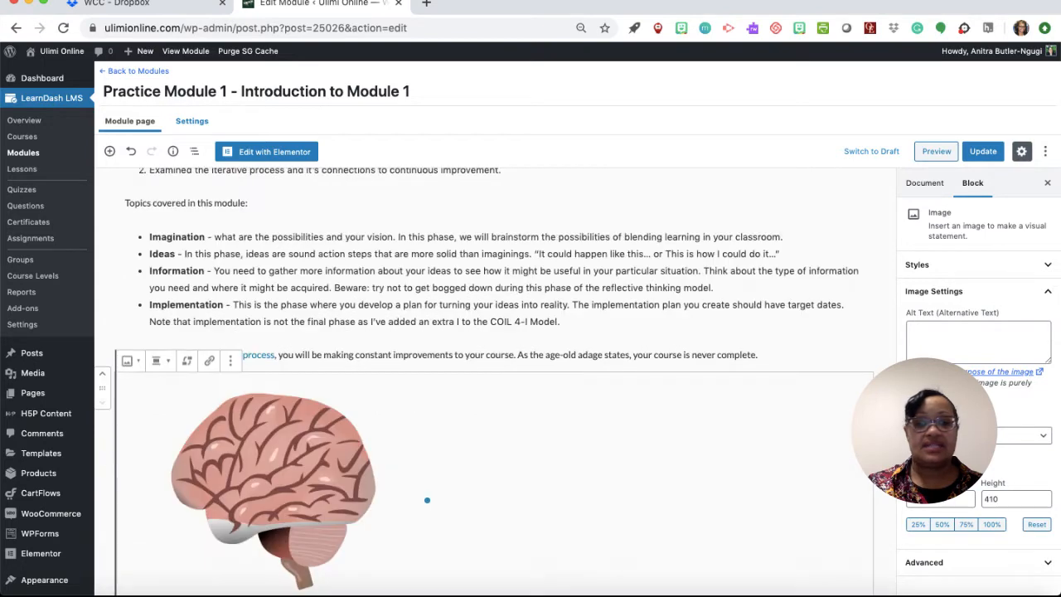
Step: Caption the brain image "Human Brain"
scroll(812, 336, "down", 3)
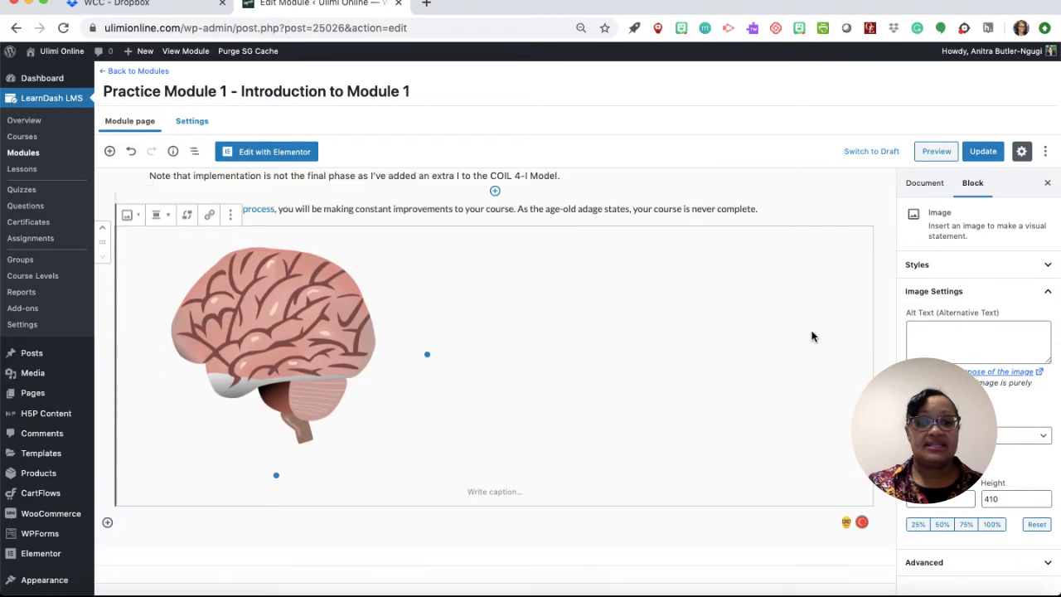
left_click(492, 492)
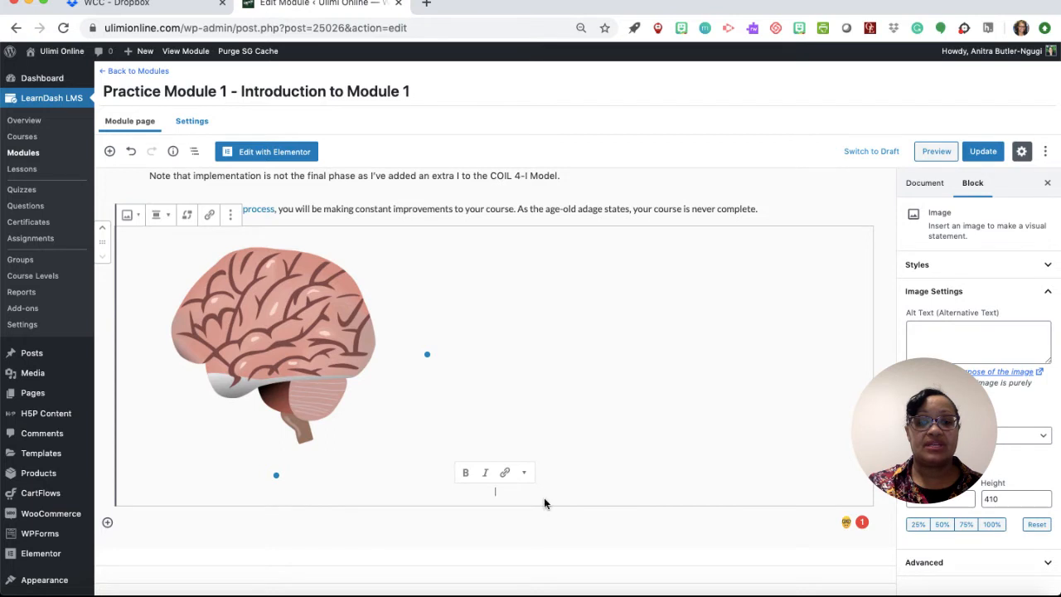
type("B")
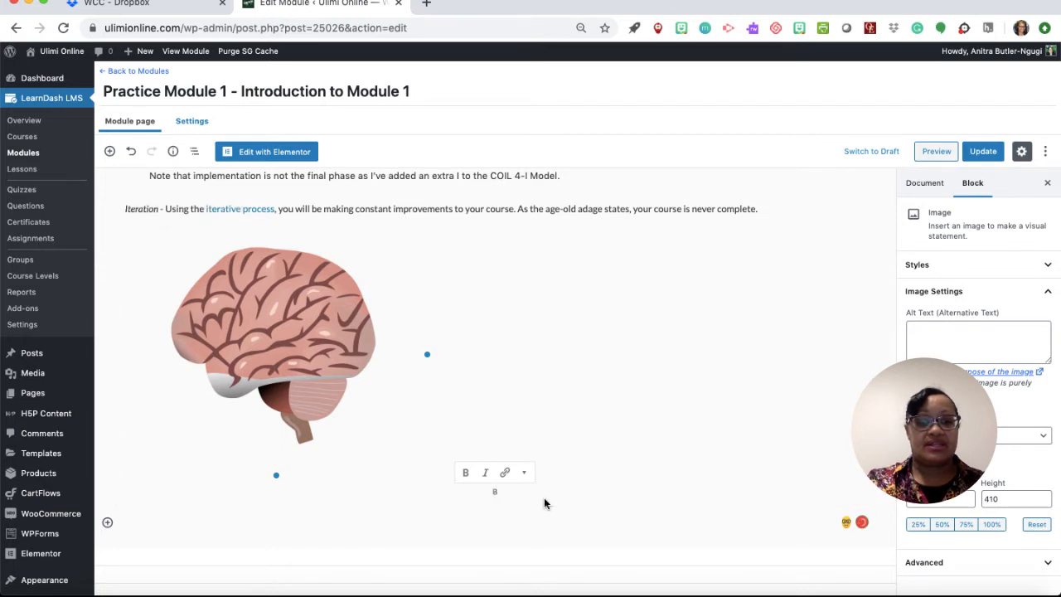
type("rain")
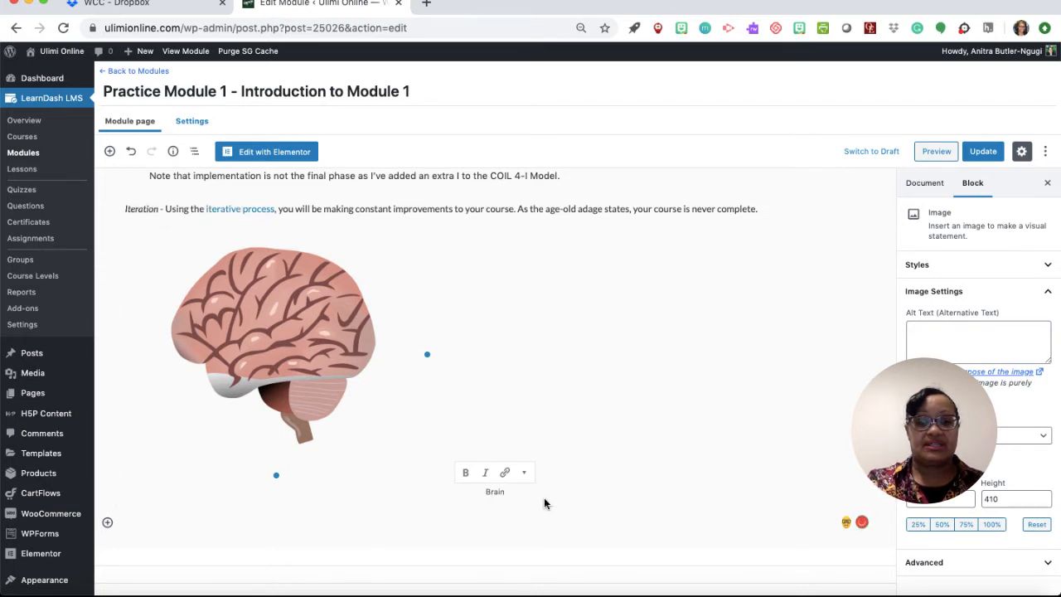
key("Left")
key("Left")
key("Left")
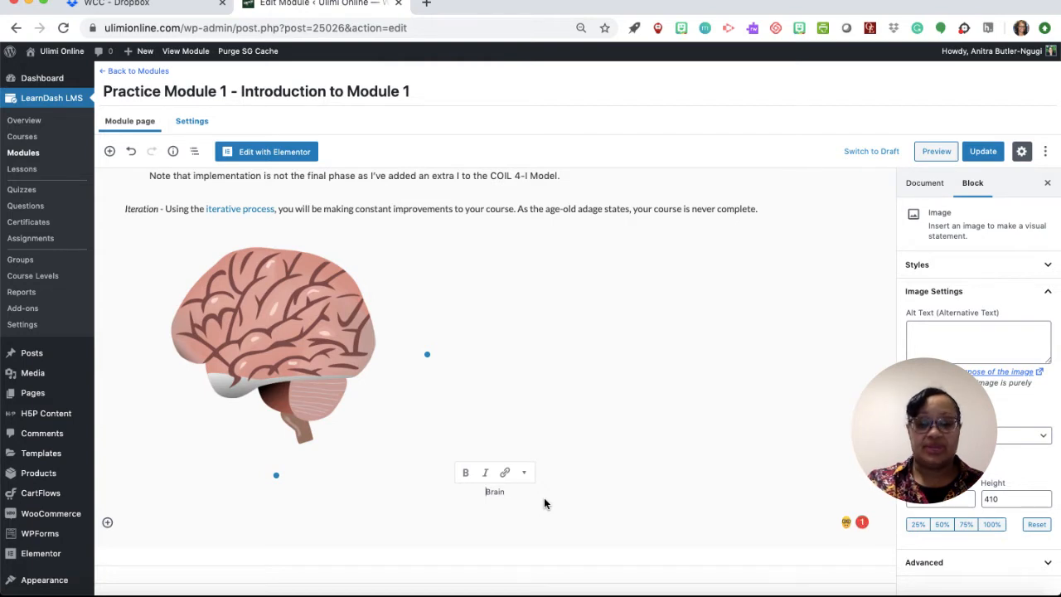
type("Human")
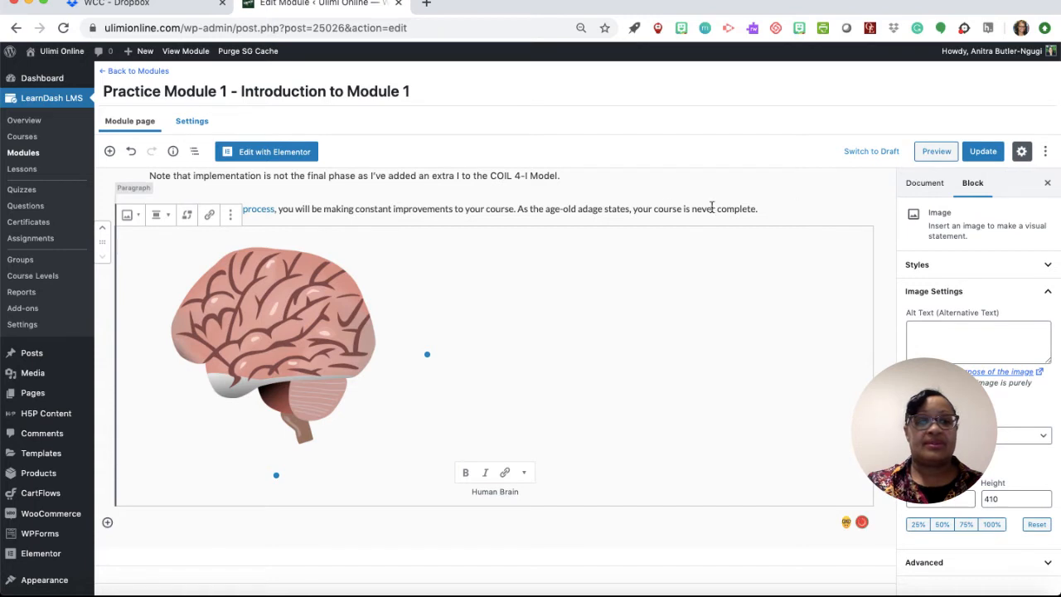
Step: Update the module and preview its page, checking the content down to the brain image and its caption
left_click(973, 154)
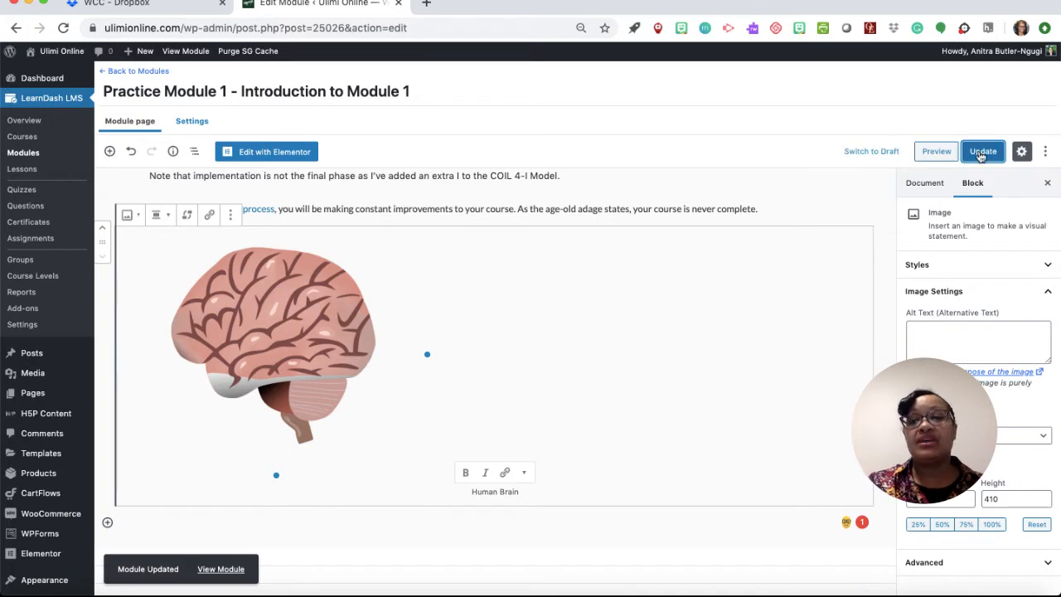
left_click(940, 154)
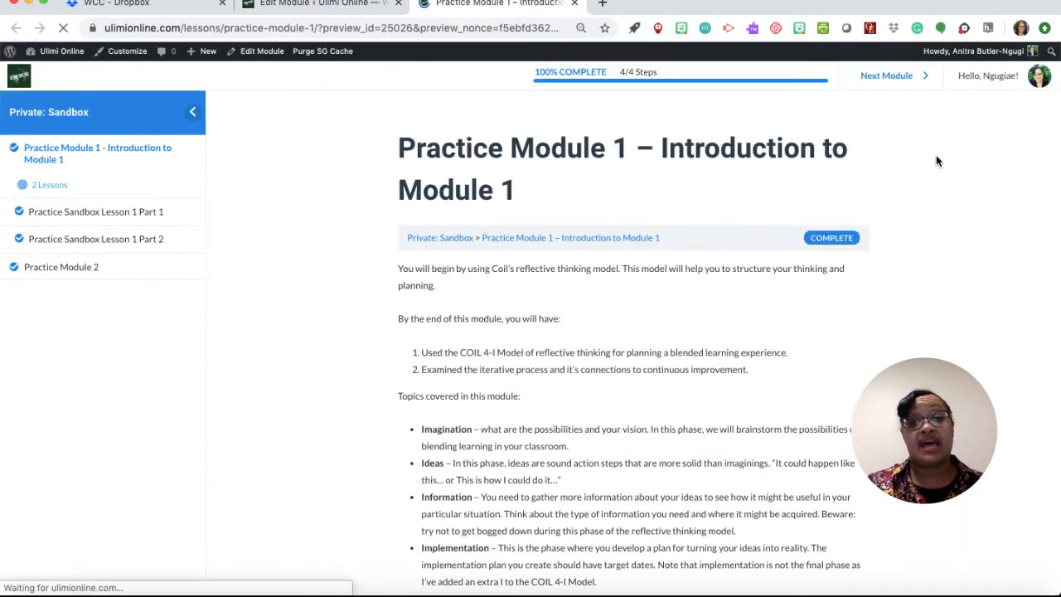
scroll(712, 278, "down", 10)
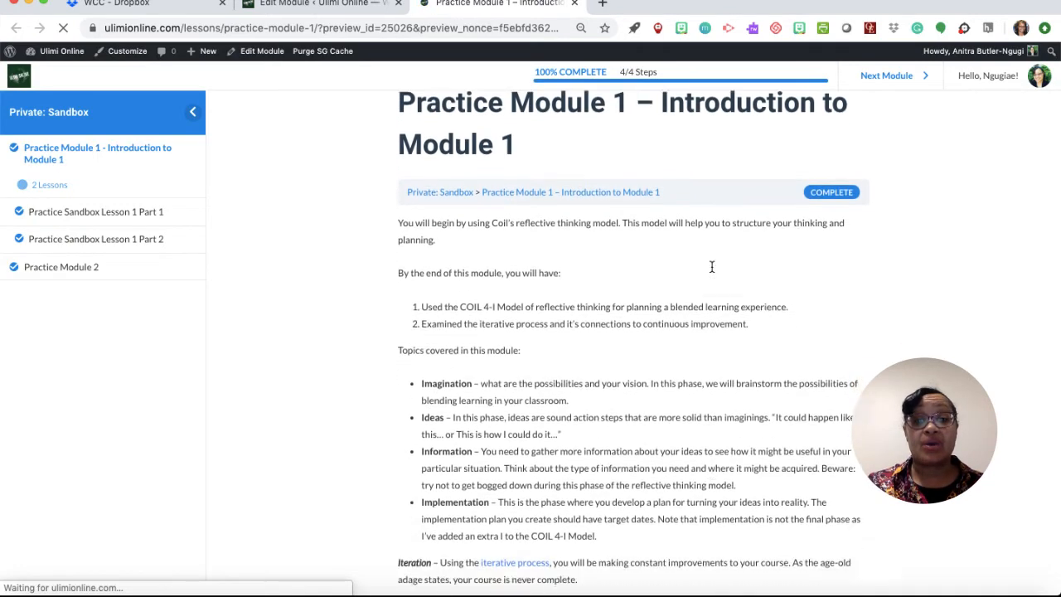
scroll(711, 271, "up", 10)
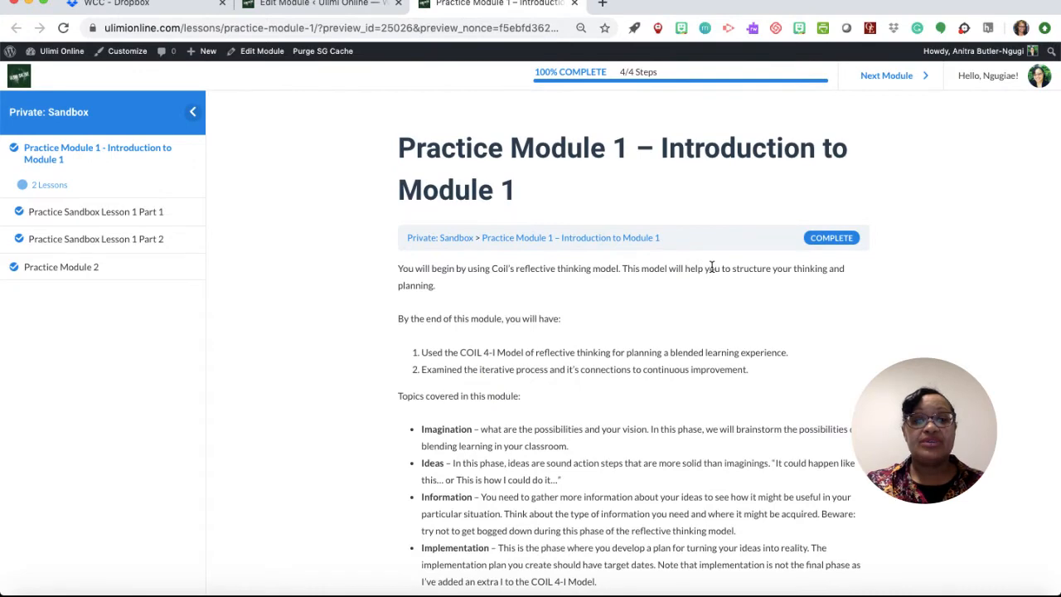
scroll(711, 269, "down", 10)
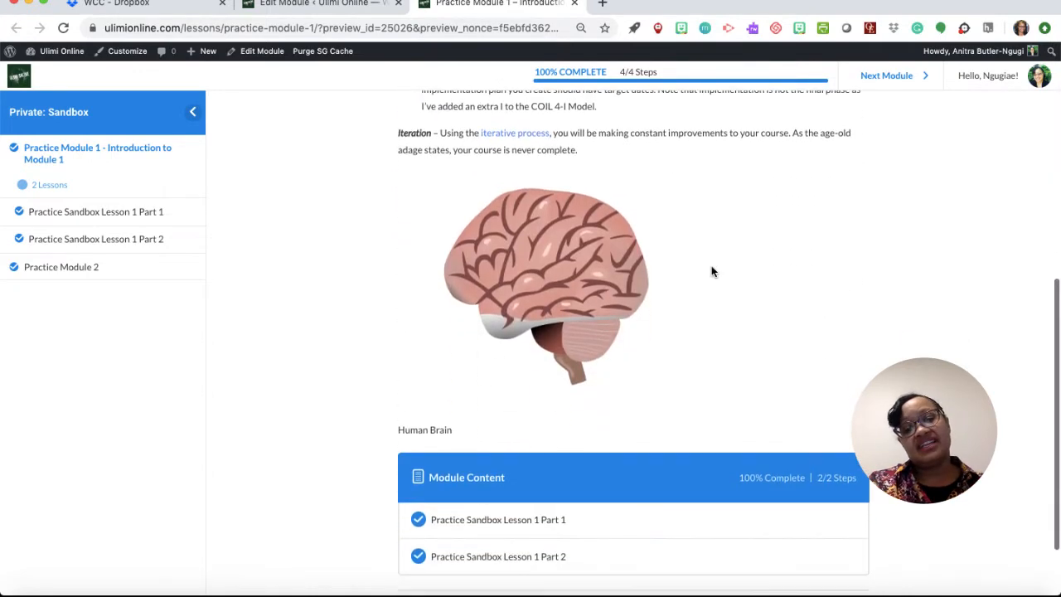
Step: Look over the module preview from the lesson list back up to the title and close the preview
scroll(711, 271, "down", 3)
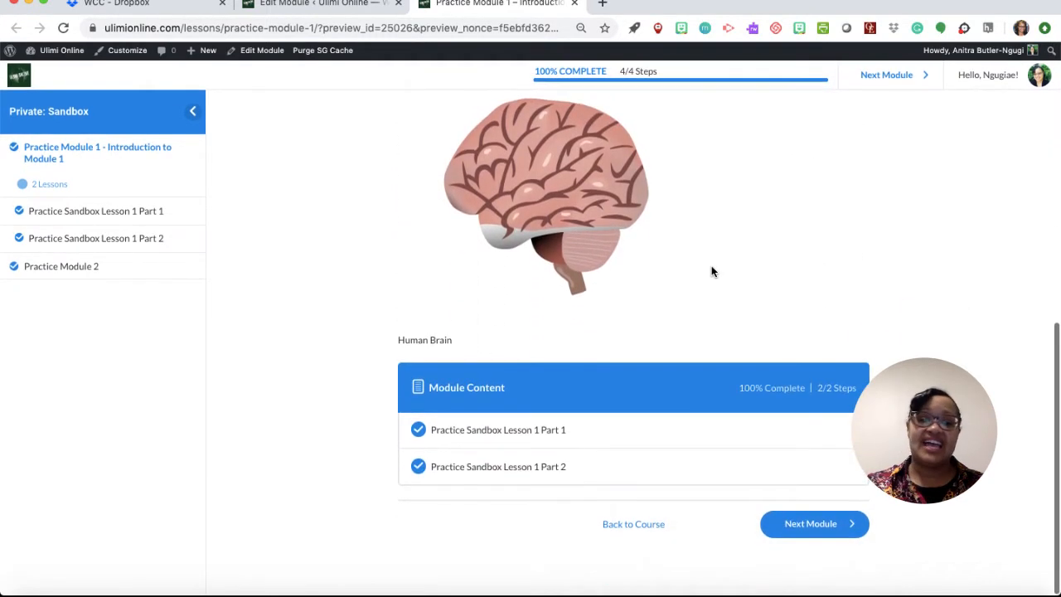
scroll(627, 382, "up", 10)
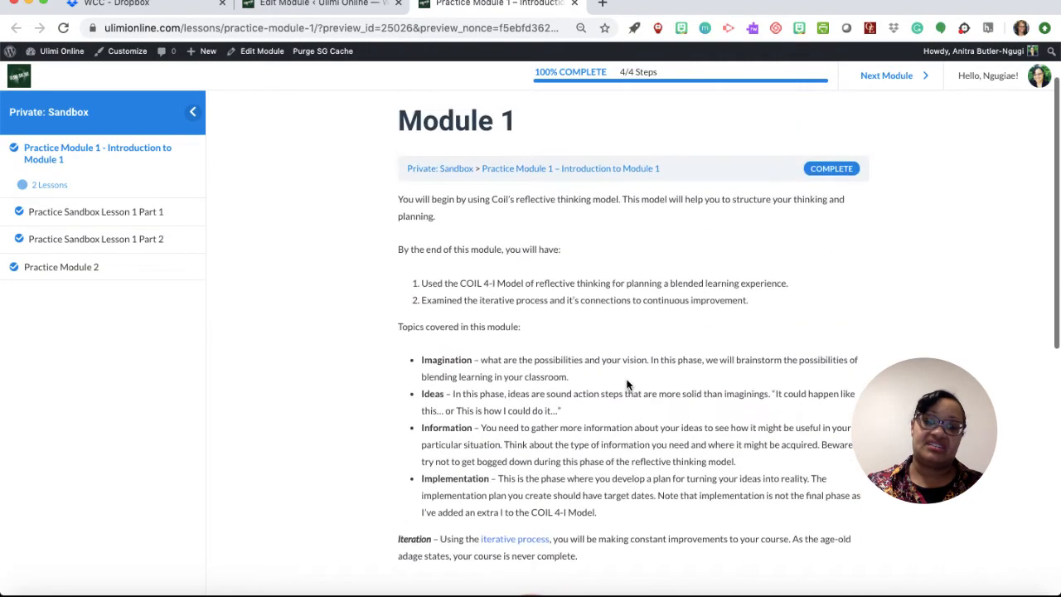
scroll(627, 384, "down", 5)
scroll(627, 385, "down", 5)
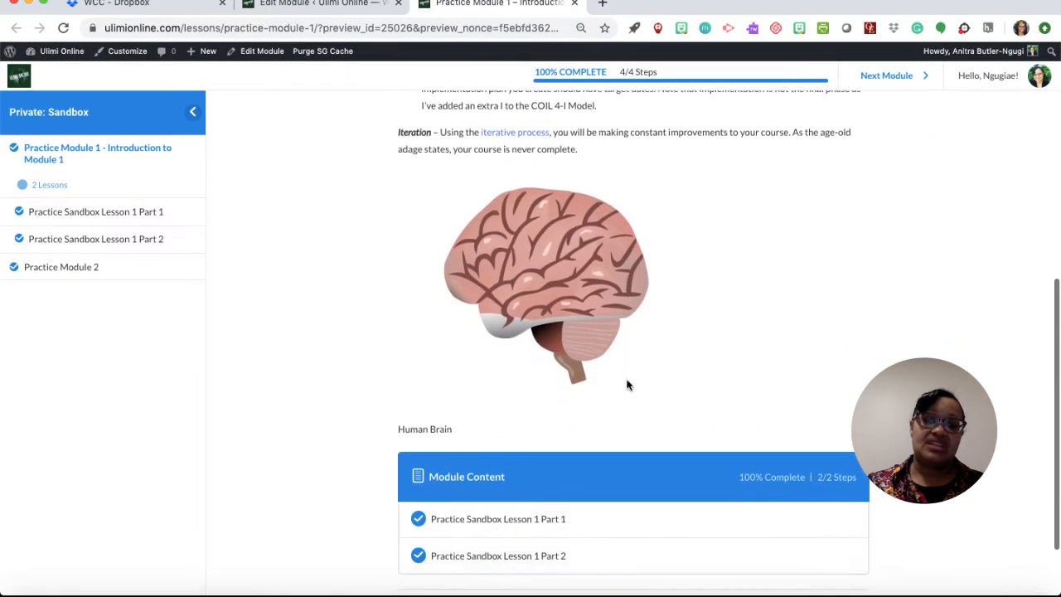
scroll(627, 383, "up", 2)
scroll(628, 384, "up", 5)
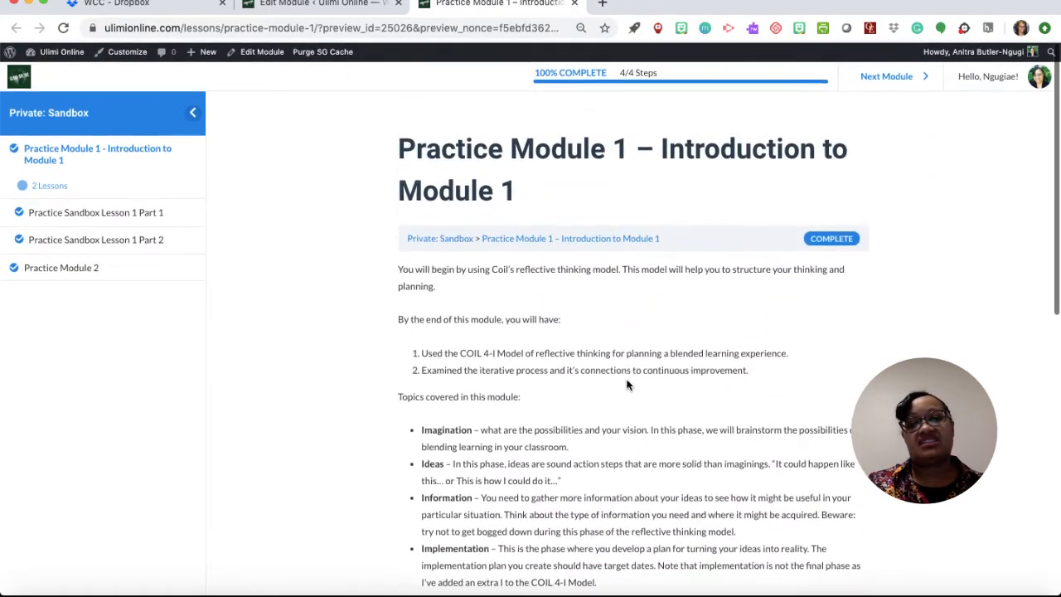
left_click(574, 5)
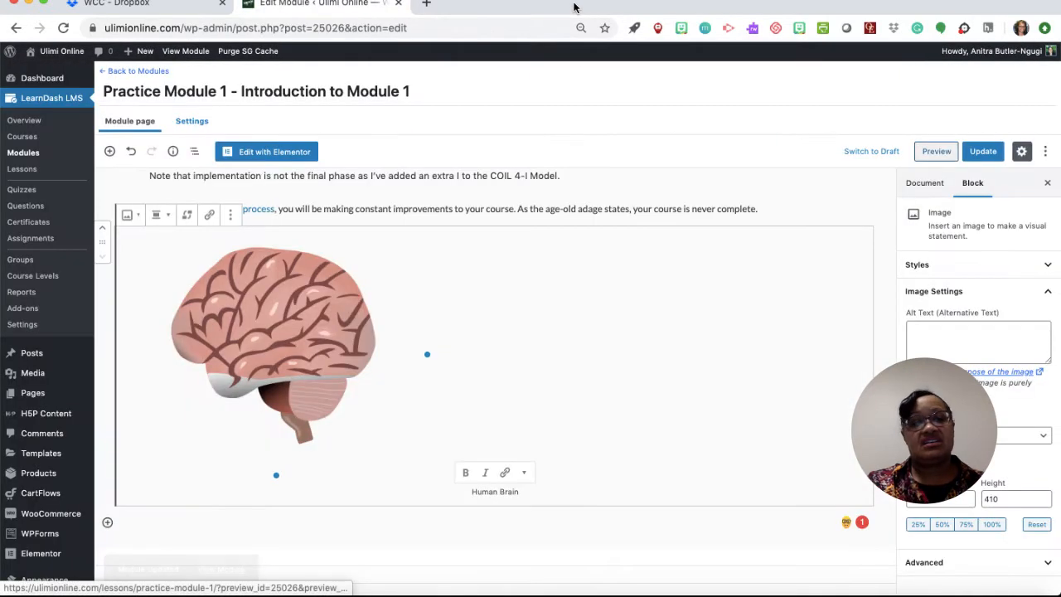
Step: Move the brain image block up the page to directly below the opening paragraph about Coil's reflective thinking model
scroll(436, 251, "up", 2)
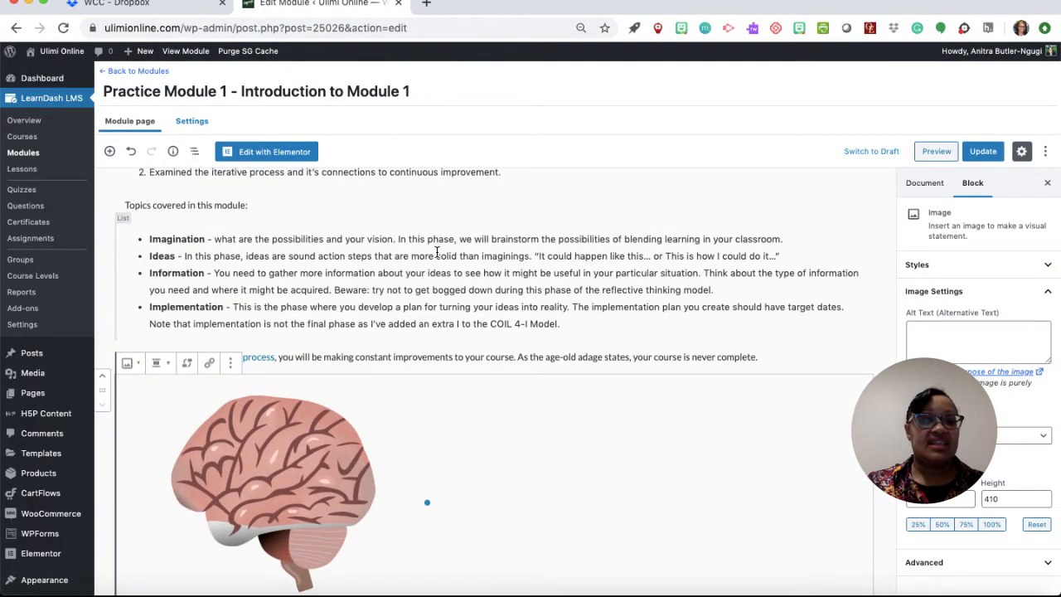
left_click(102, 374)
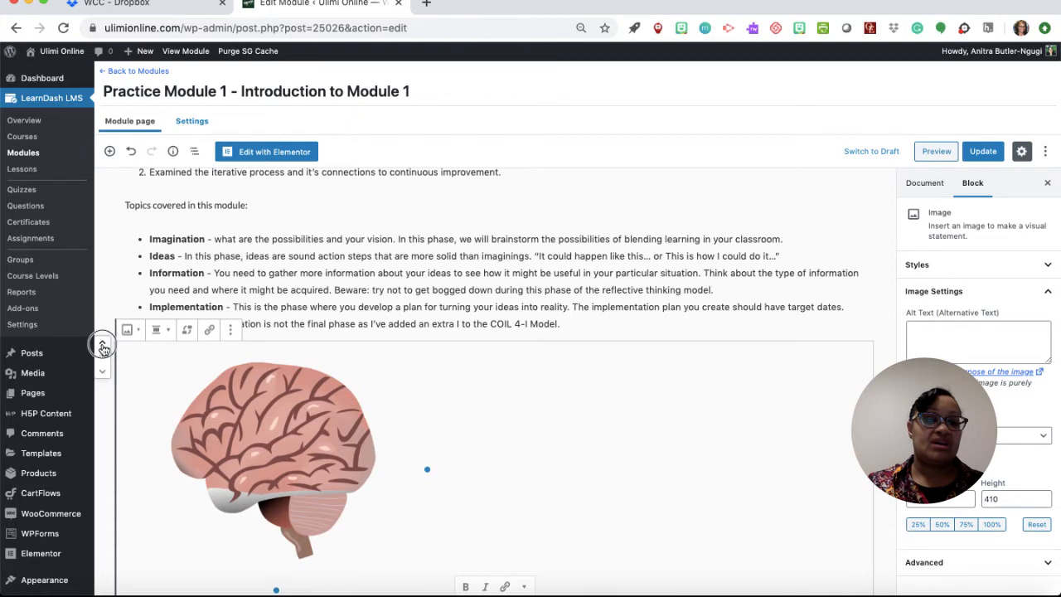
left_click(102, 342)
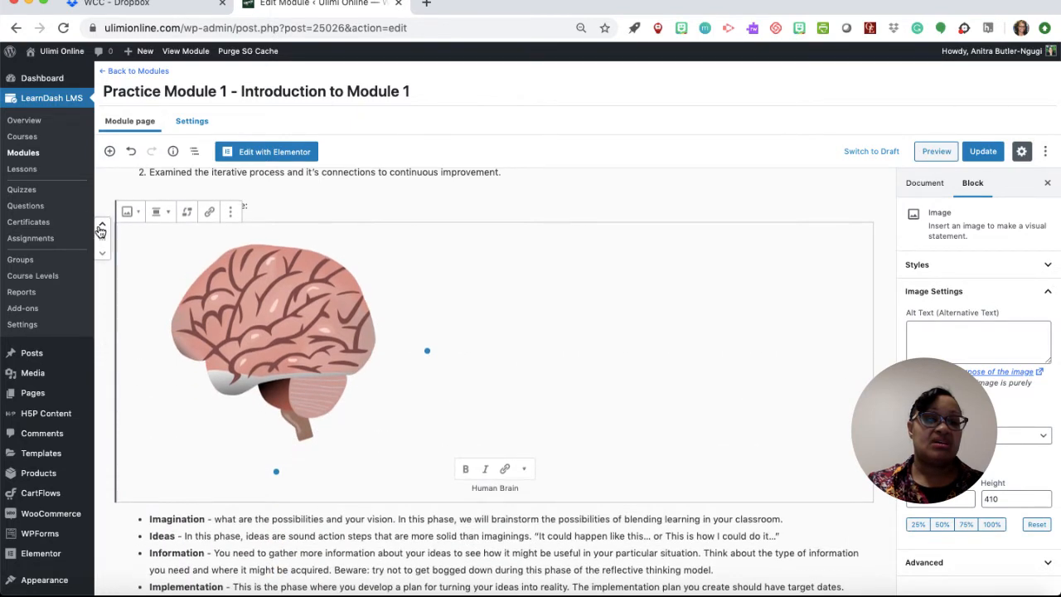
left_click(102, 226)
scroll(108, 249, "up", 3)
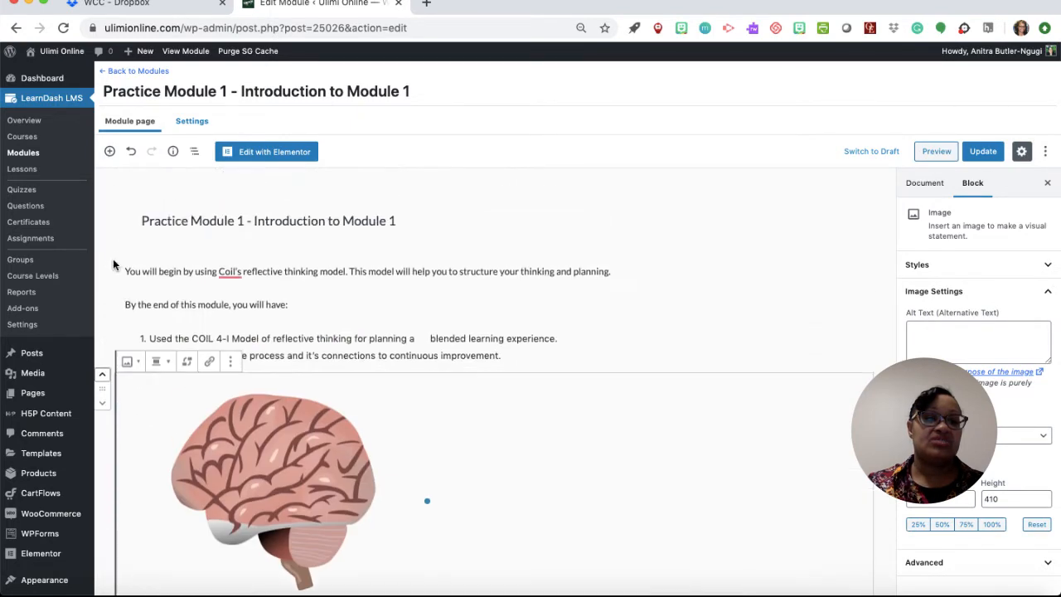
left_click(102, 374)
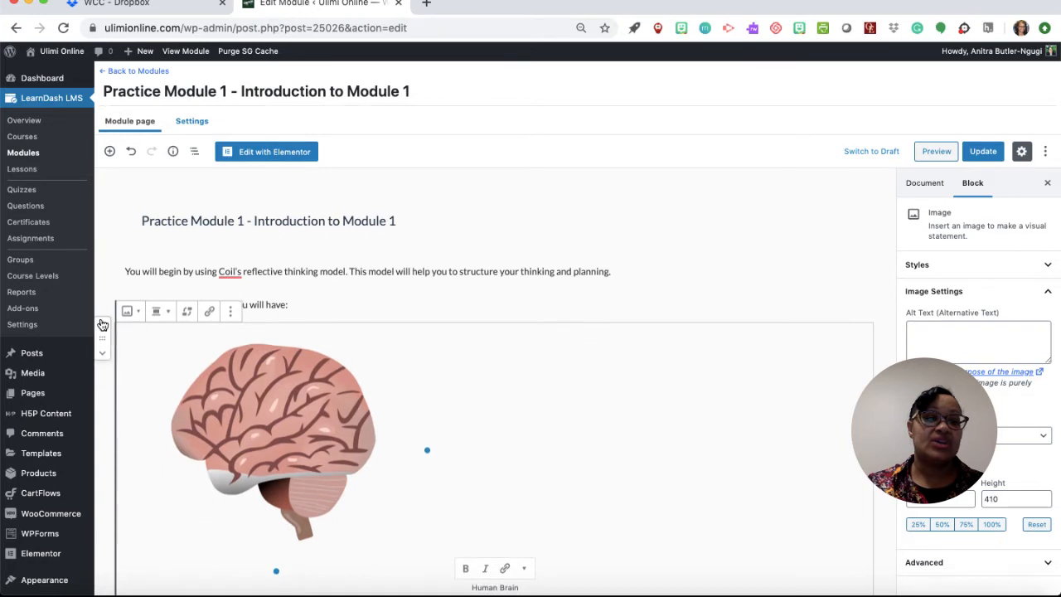
left_click(102, 324)
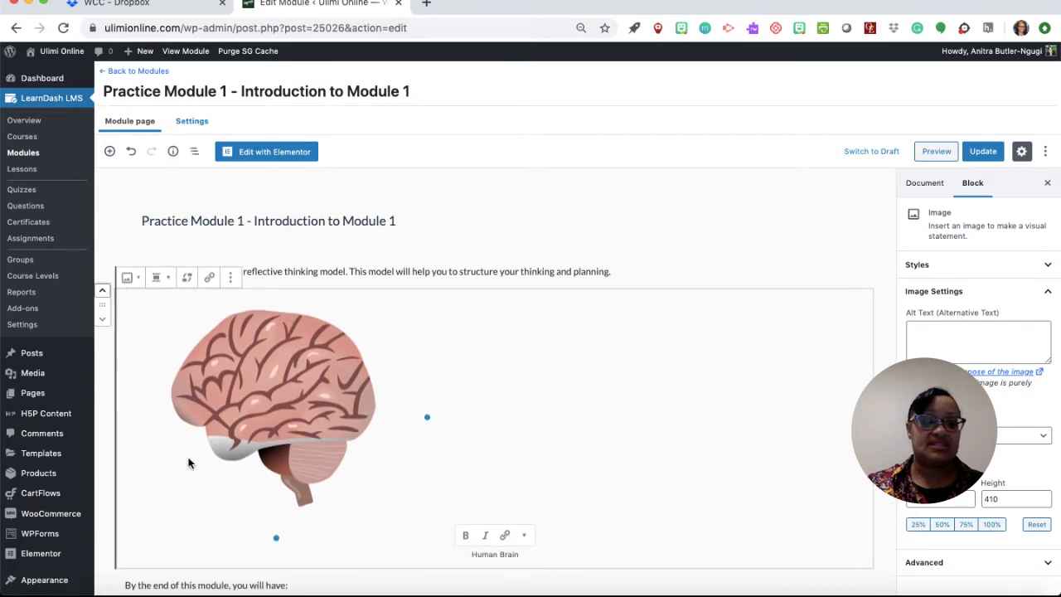
scroll(189, 463, "down", 5)
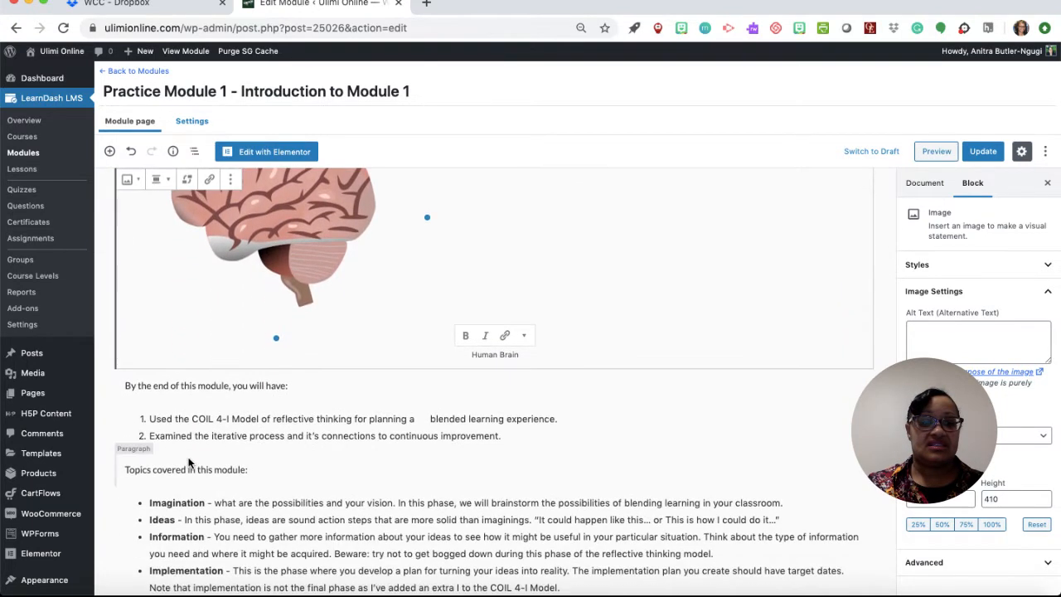
scroll(189, 463, "up", 5)
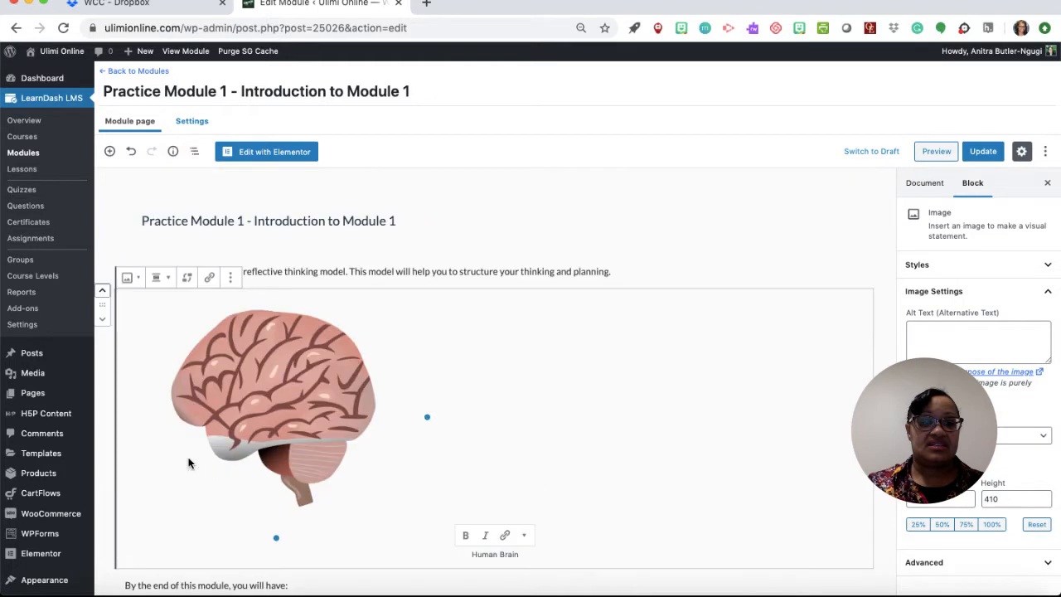
Step: Update the module, check the brain image's new position in a preview of the page, and close the preview
left_click(985, 154)
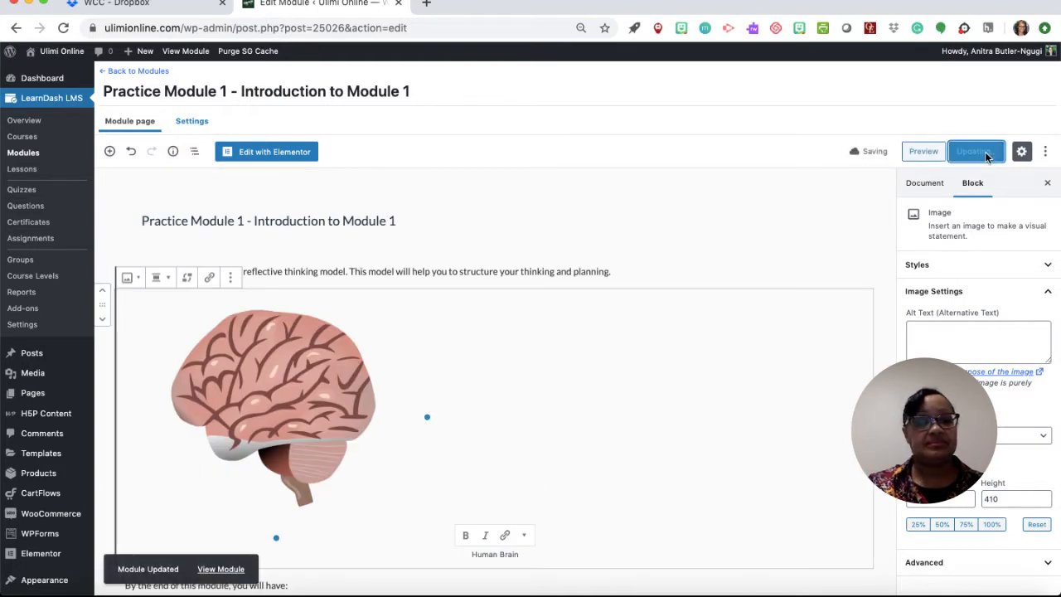
left_click(940, 155)
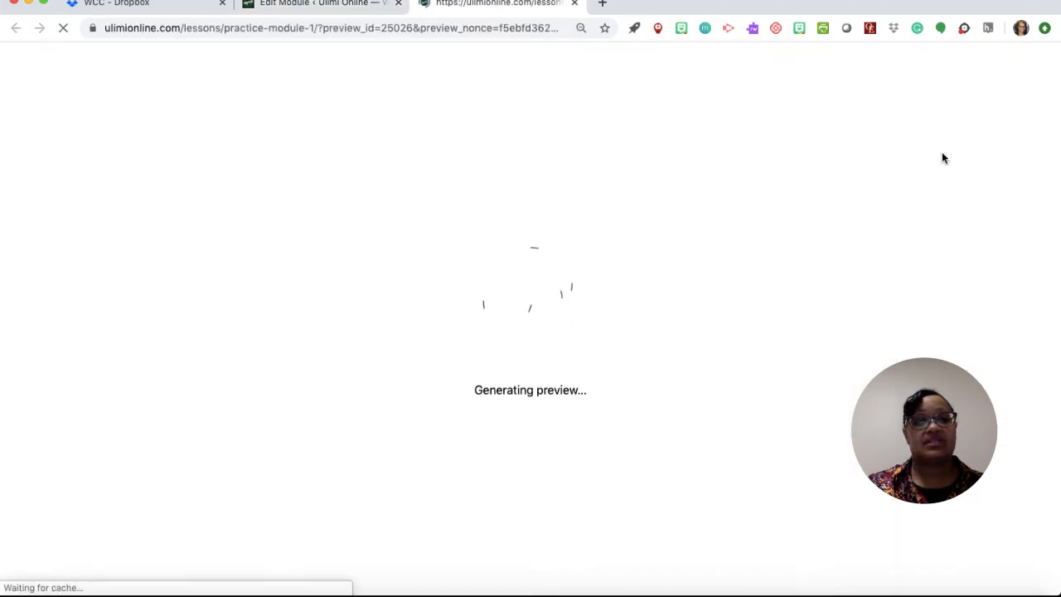
scroll(941, 157, "down", 5)
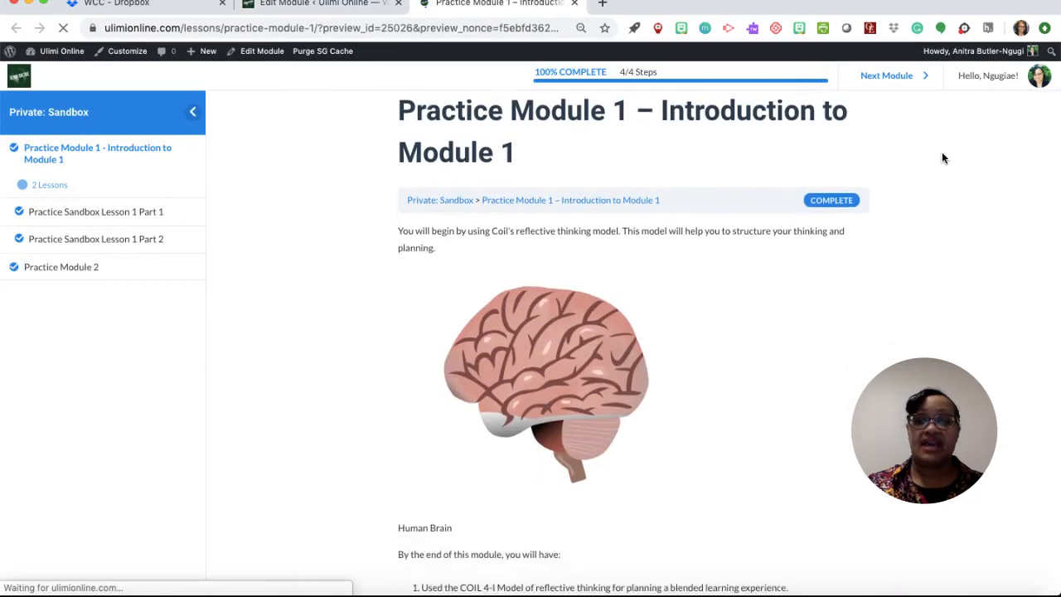
scroll(942, 152, "down", 2)
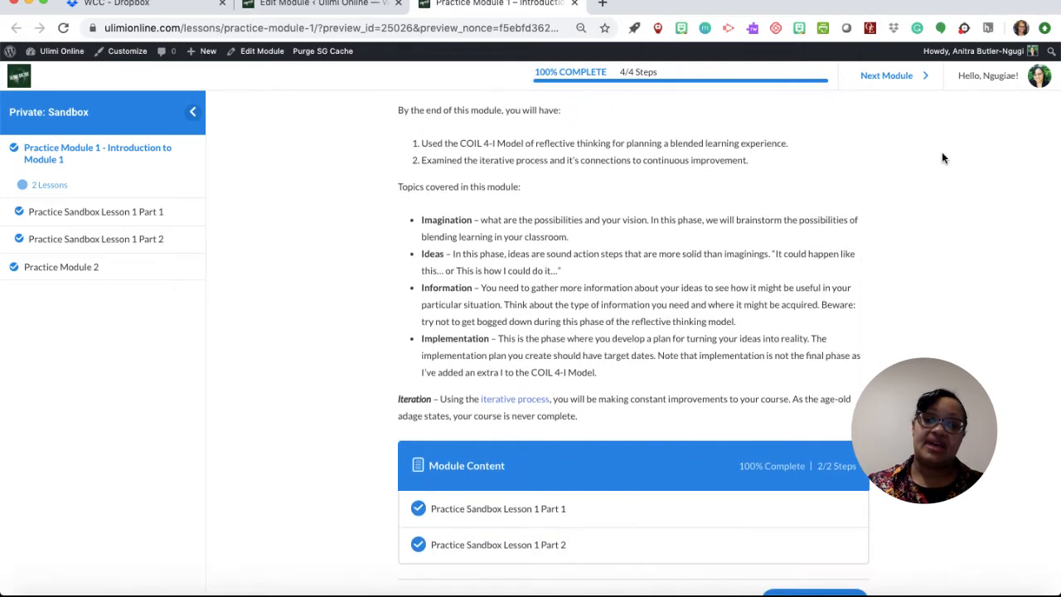
scroll(942, 166, "up", 5)
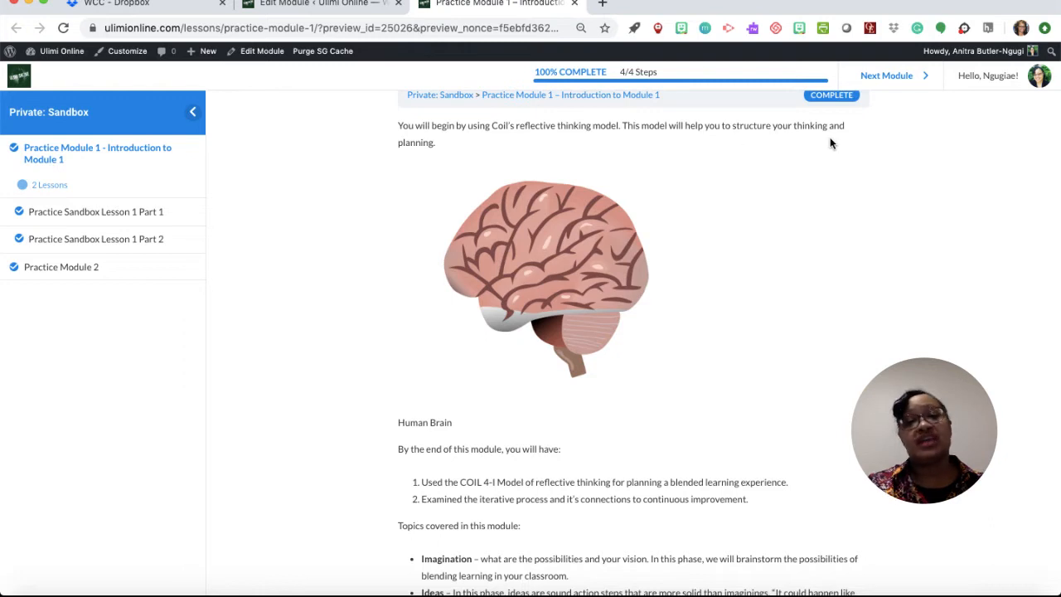
scroll(830, 139, "up", 2)
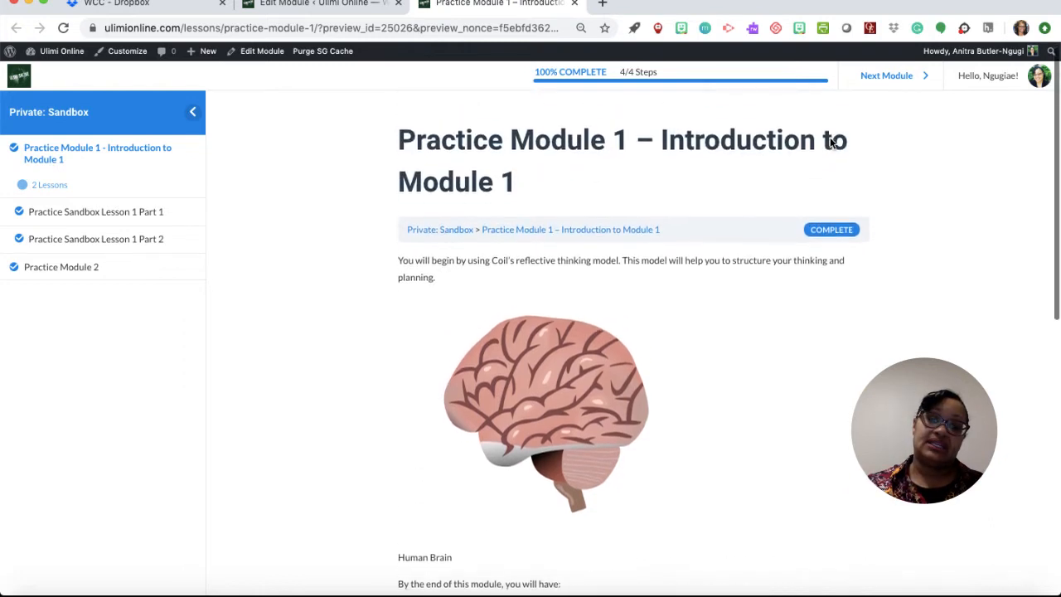
scroll(830, 143, "down", 1)
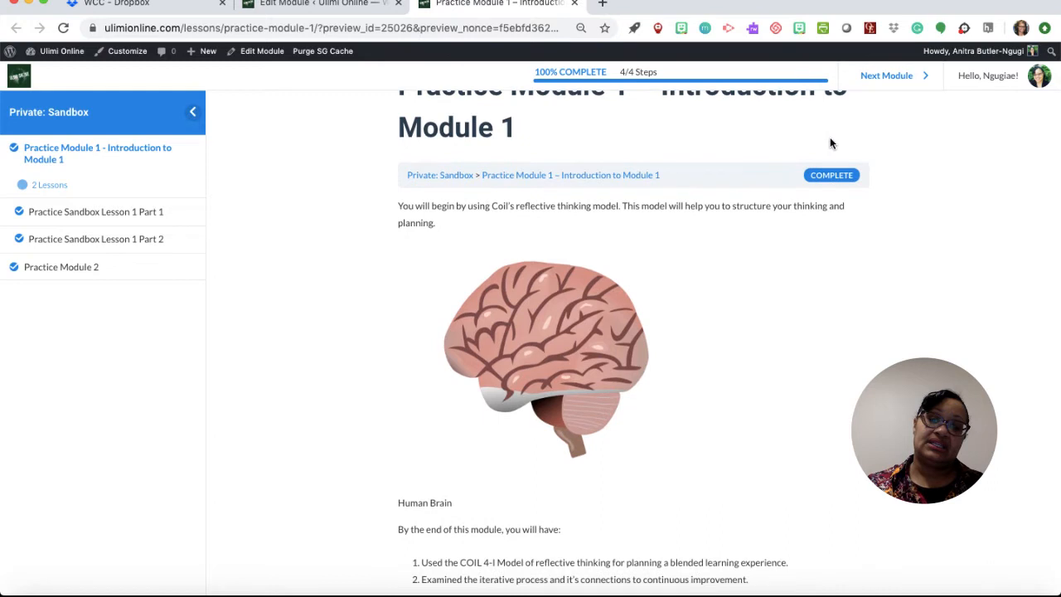
scroll(830, 142, "up", 2)
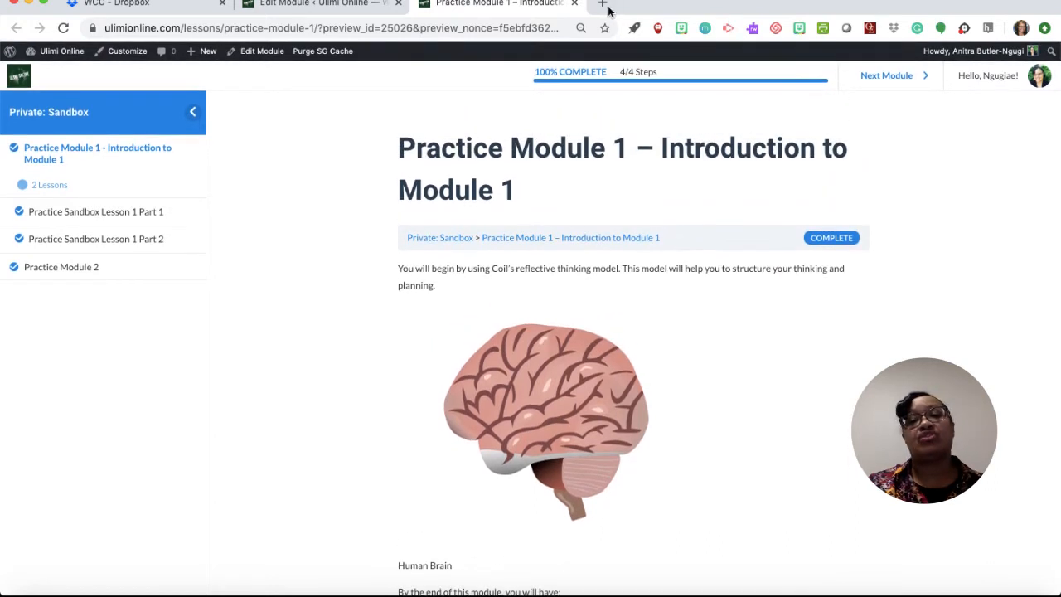
left_click(575, 4)
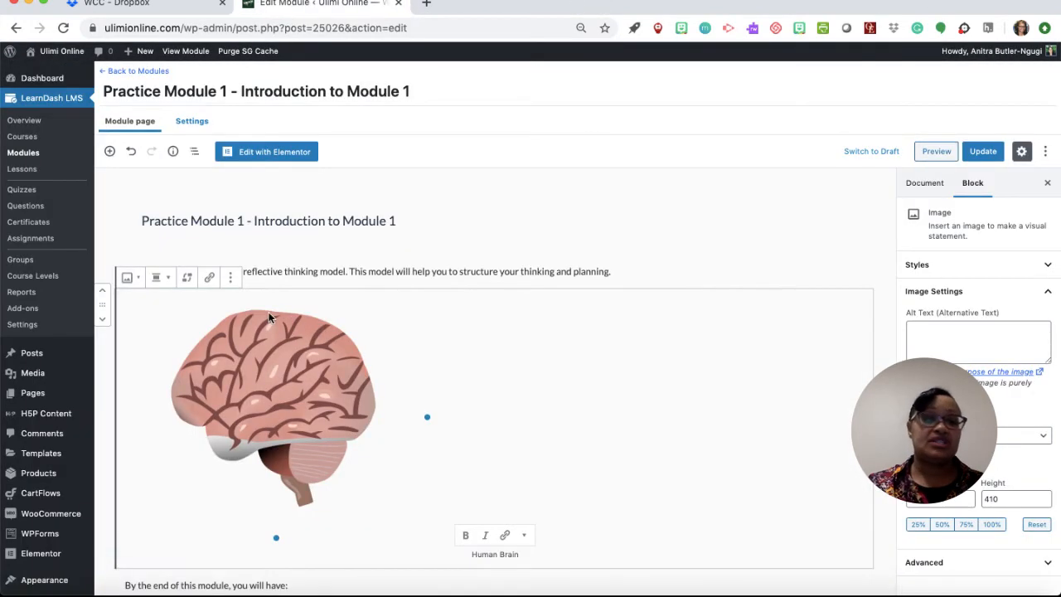
Step: Move the brain image block above the opening paragraph, directly under the module title
left_click(102, 290)
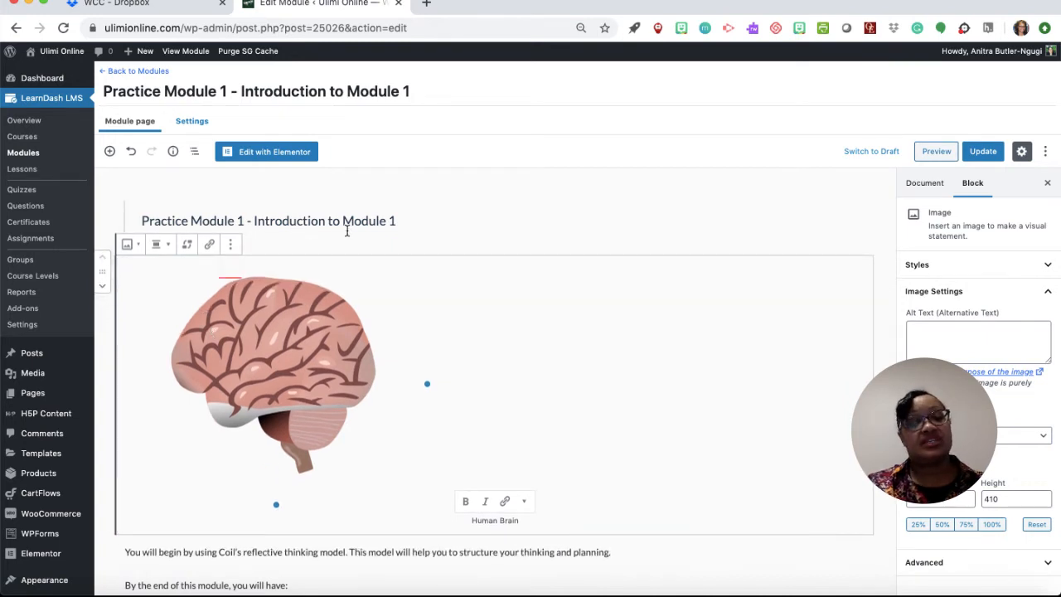
scroll(419, 370, "down", 1)
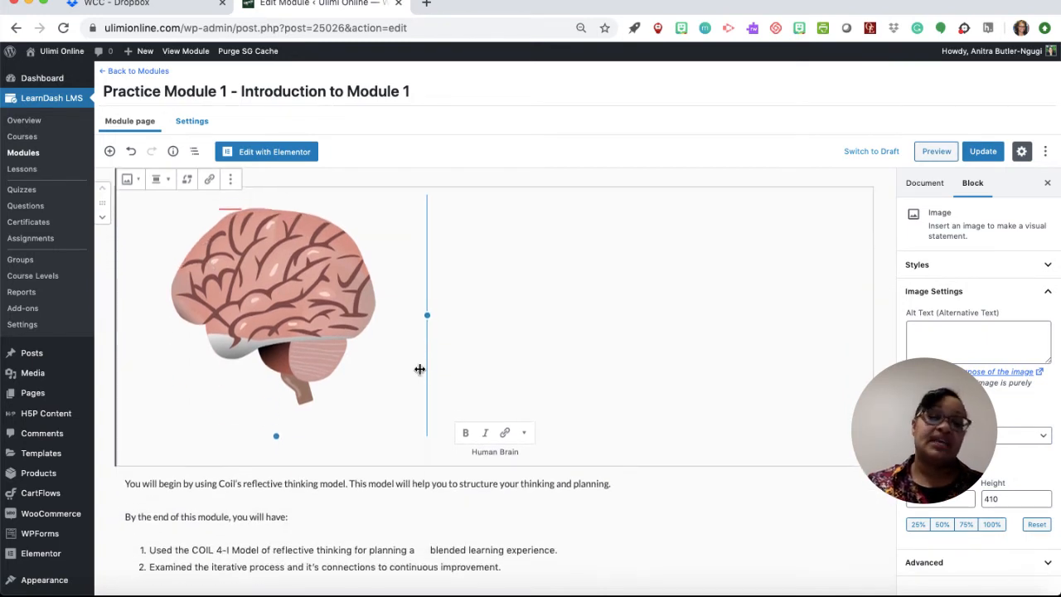
scroll(419, 369, "up", 1)
Step: Merge the Iteration paragraph into the topics list as its last bullet, after Implementation
scroll(386, 423, "down", 3)
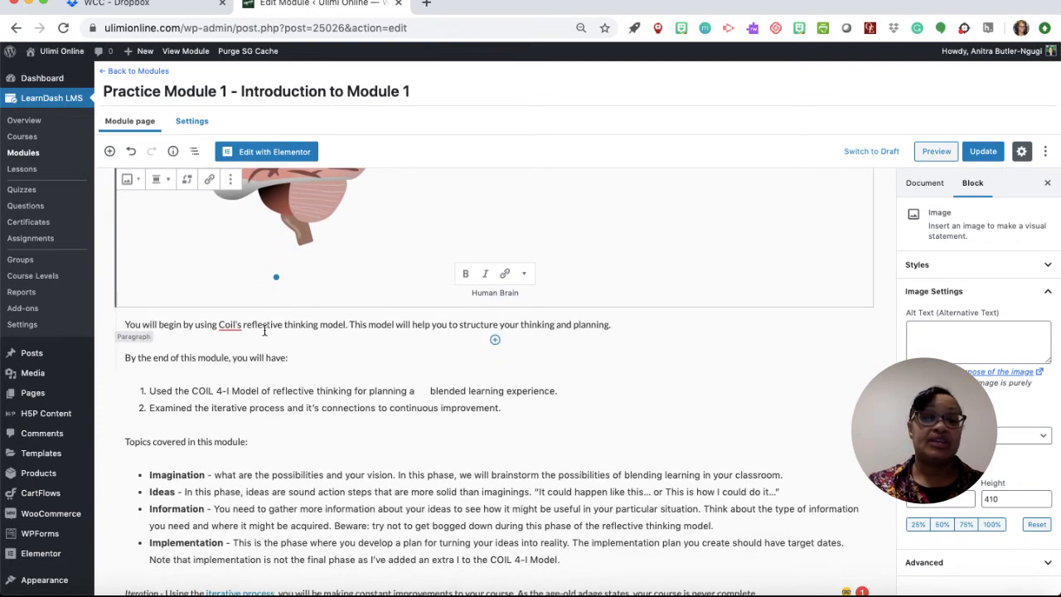
scroll(338, 345, "down", 1)
scroll(337, 344, "down", 1)
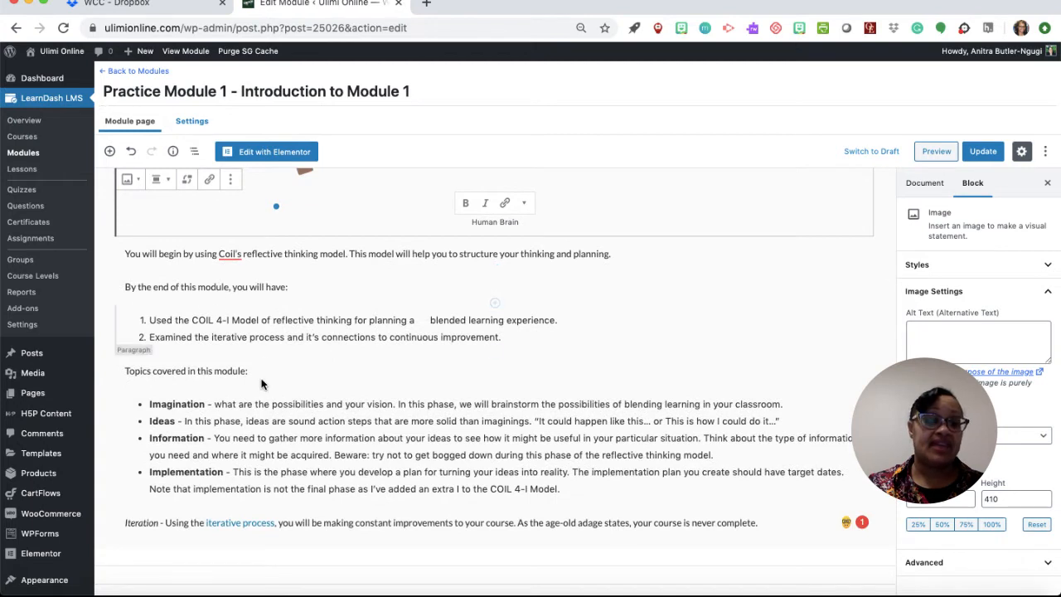
left_click(124, 523)
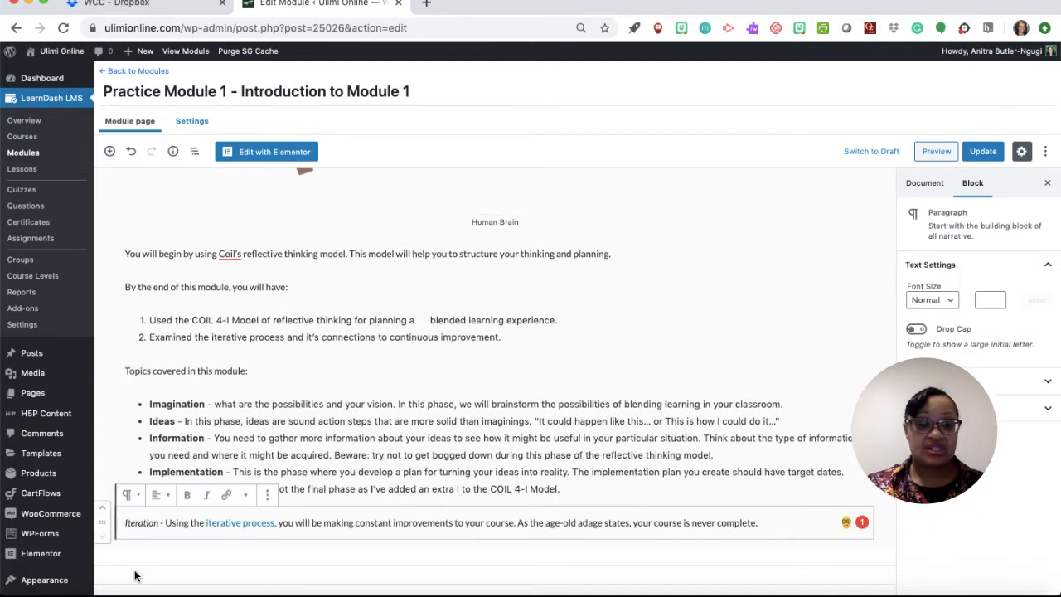
key("BackSpace")
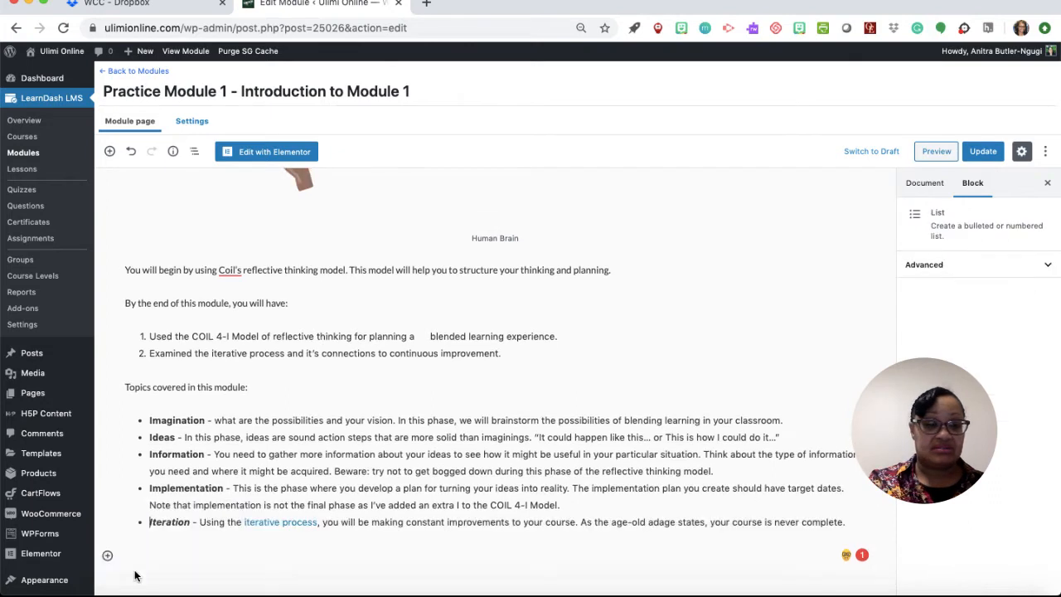
Step: Remove the italics from the word "Iteration" in the last bullet and place the cursor in the empty paragraph below the list
scroll(137, 575, "down", 1)
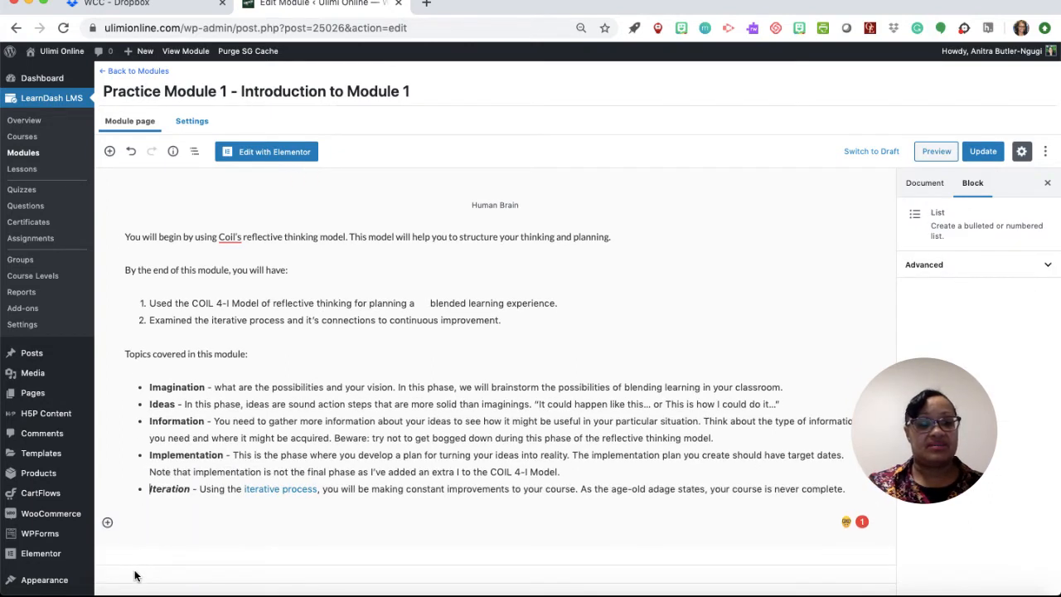
left_click_drag(189, 491, 150, 490)
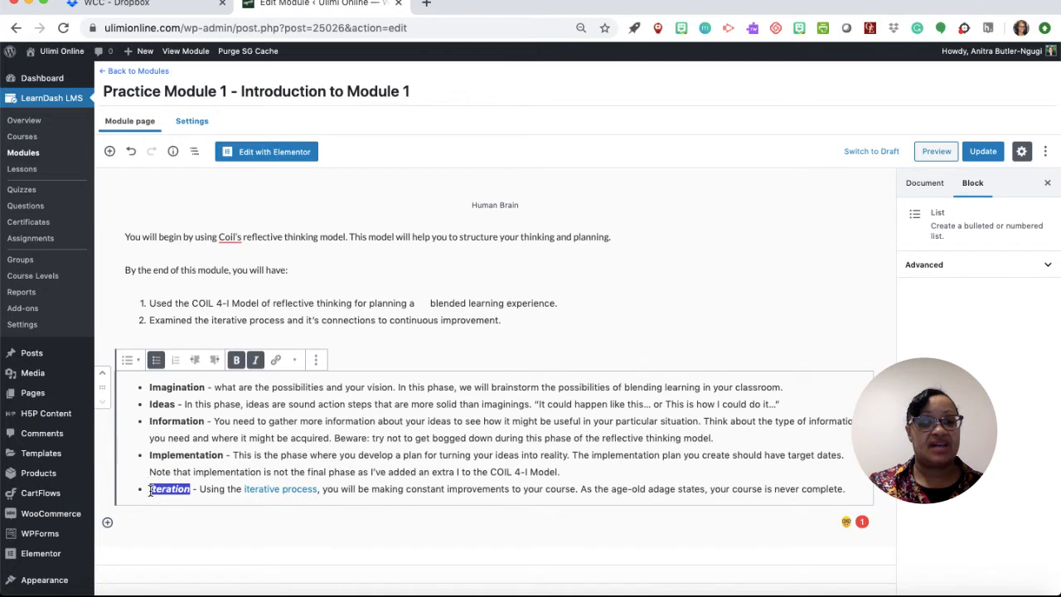
left_click(257, 362)
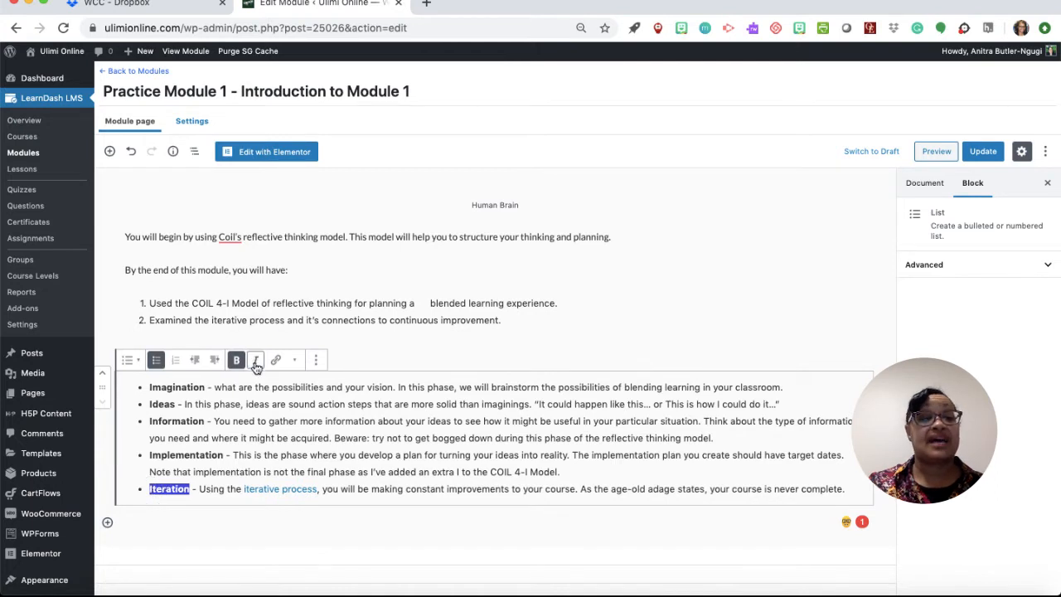
left_click(350, 524)
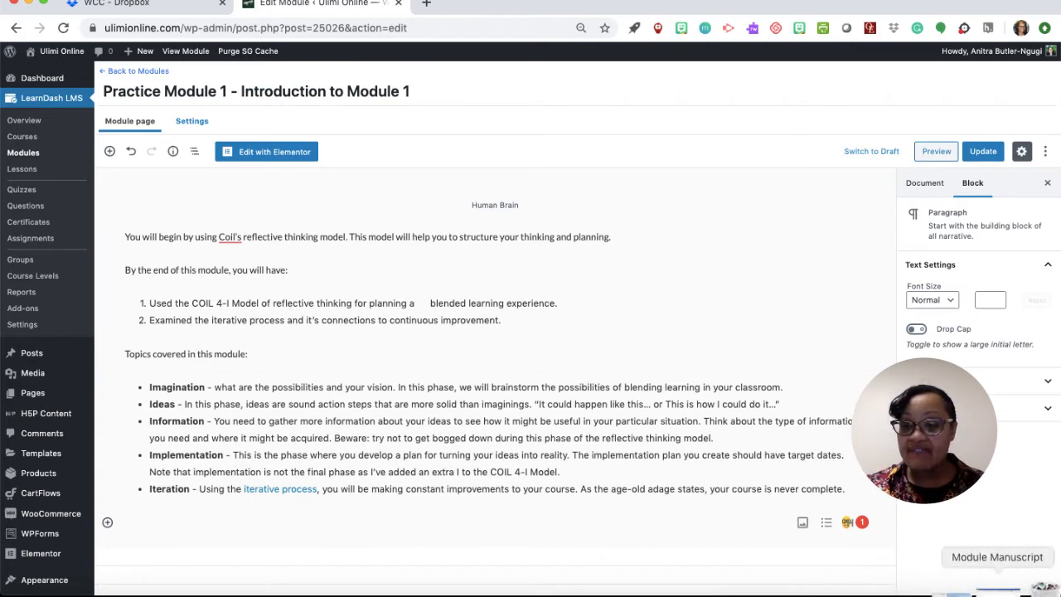
Step: Switch to the Module Manuscript in Word and select the brain icon's citation, from its title through DataBase Center for Life Science (DBCLS)
left_click(1007, 586)
scroll(614, 423, "down", 5)
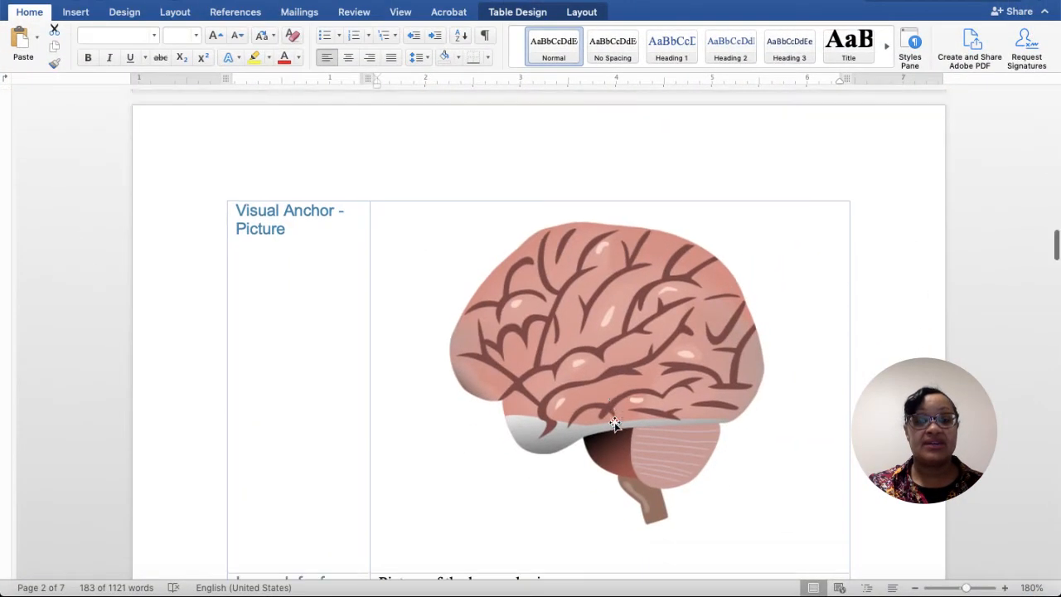
scroll(614, 423, "down", 3)
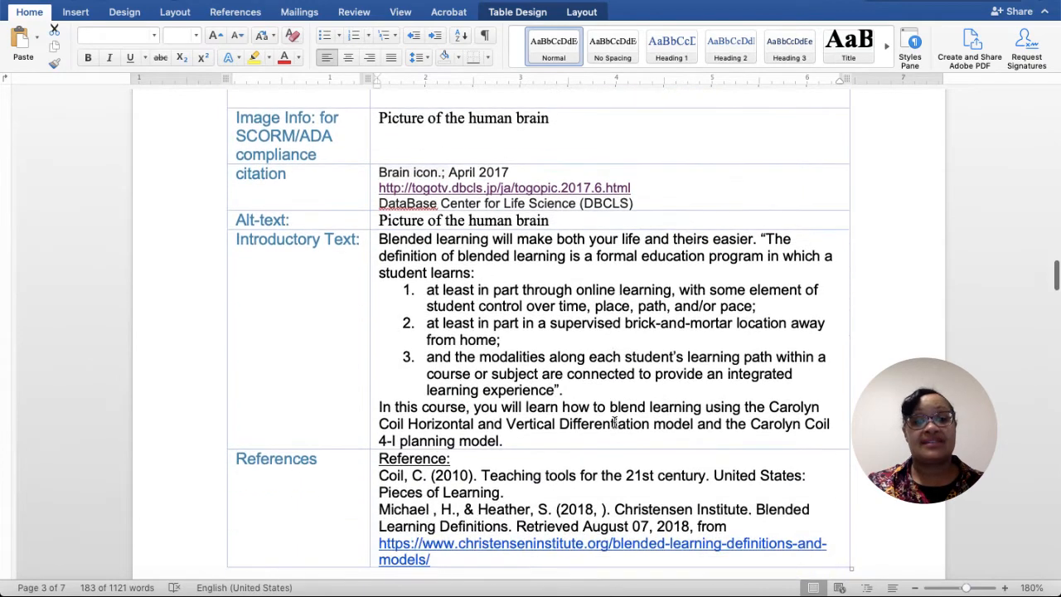
left_click_drag(637, 202, 388, 175)
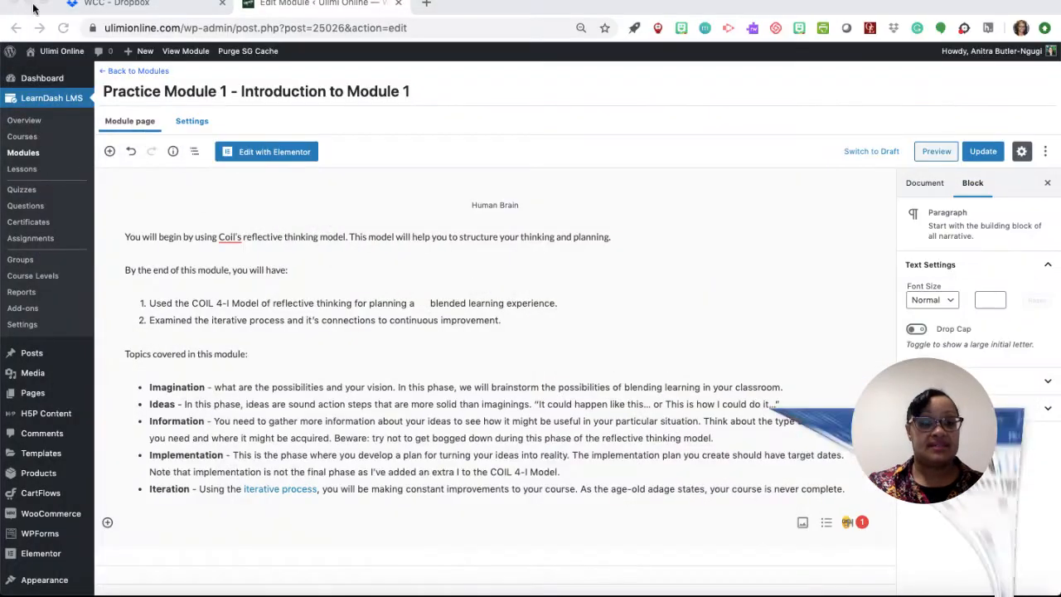
scroll(336, 324, "up", 1)
scroll(336, 324, "down", 1)
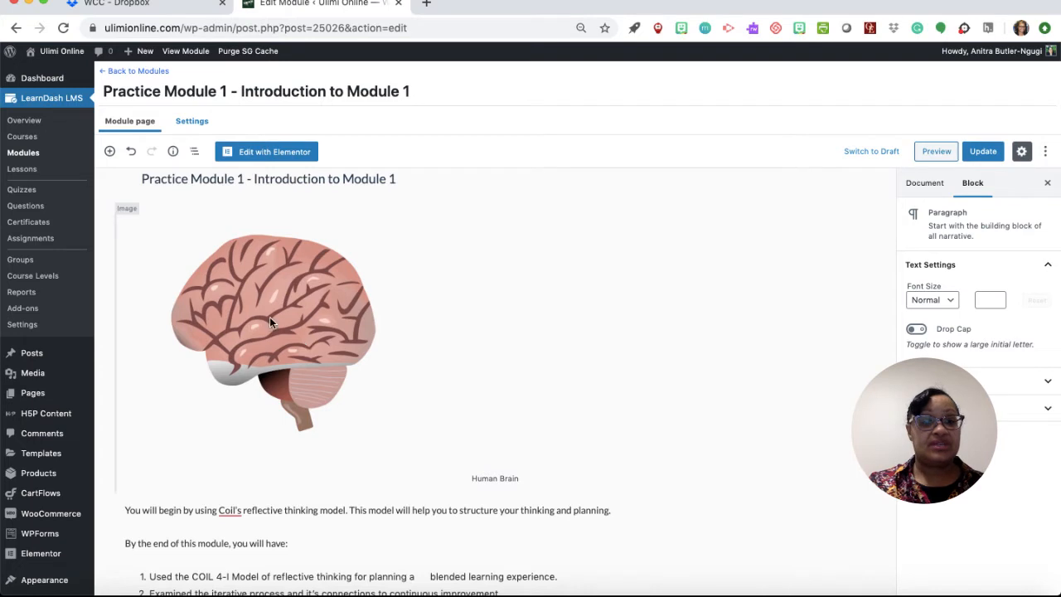
double_click(232, 327)
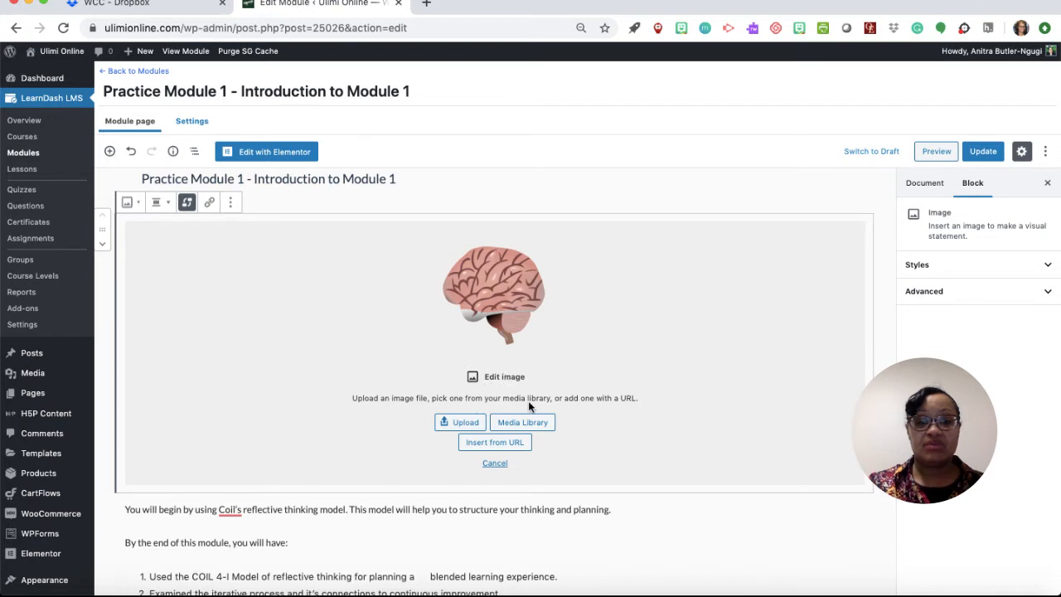
left_click(495, 464)
Step: Replace the brain image's caption "Human Brain" with the brain icon citation copied from the manuscript
left_click(488, 478)
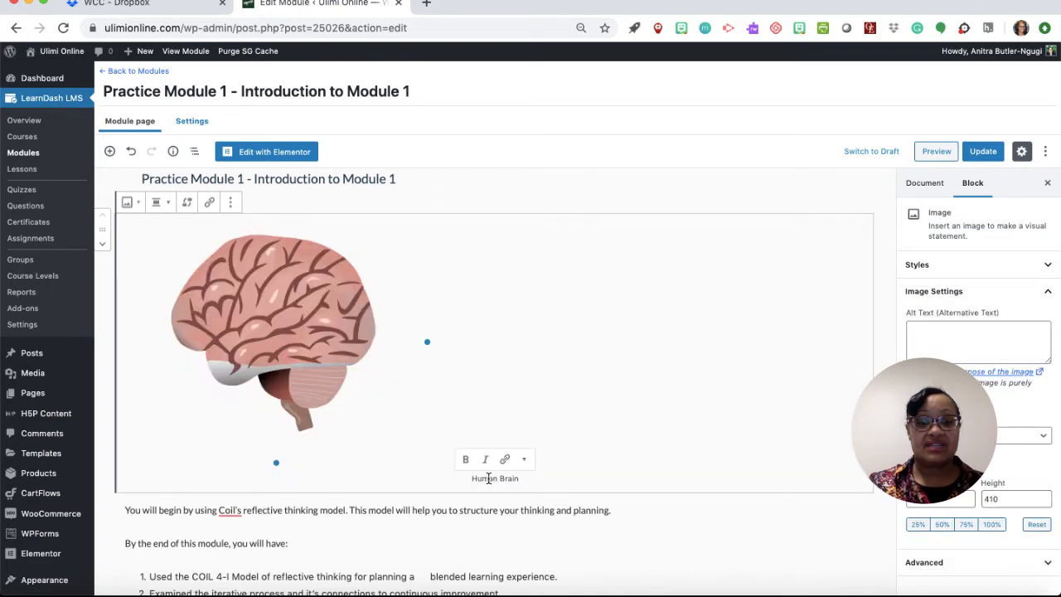
left_click(523, 459)
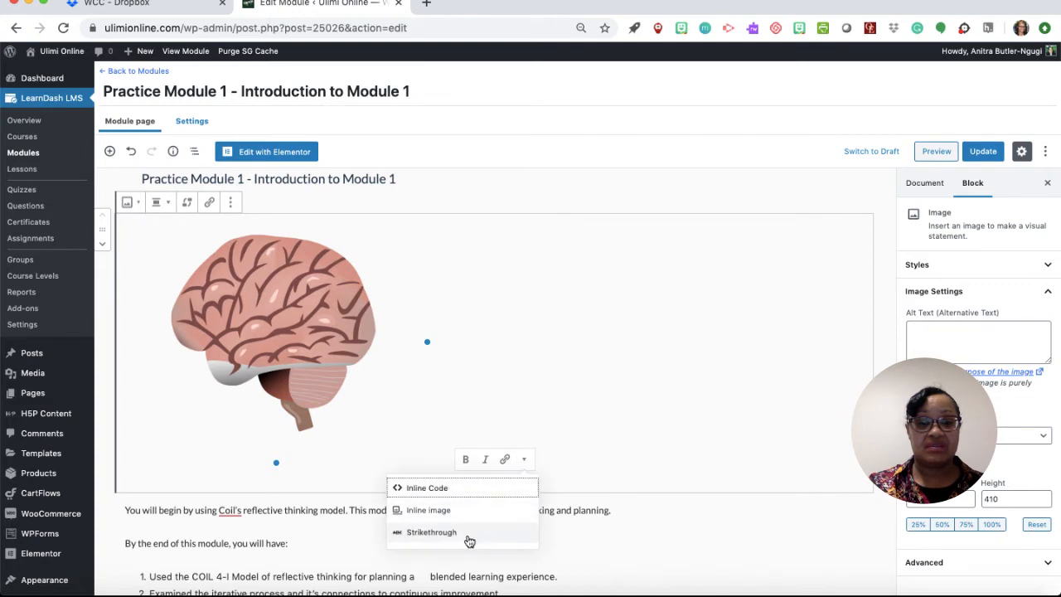
left_click(524, 459)
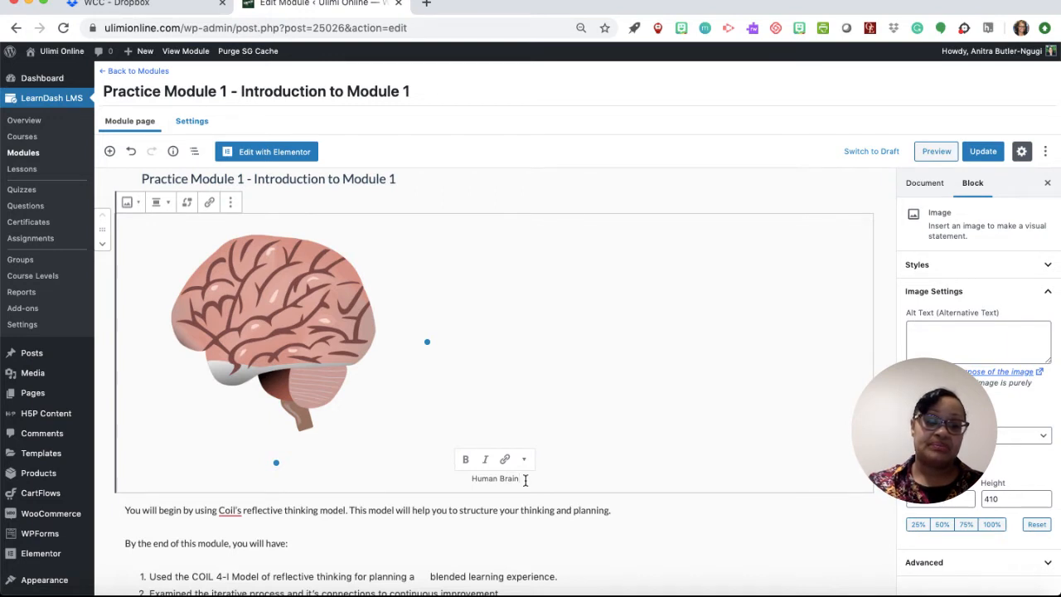
key("BackSpace")
key("BackSpace")
key("BackSpace")
key("BackSpace")
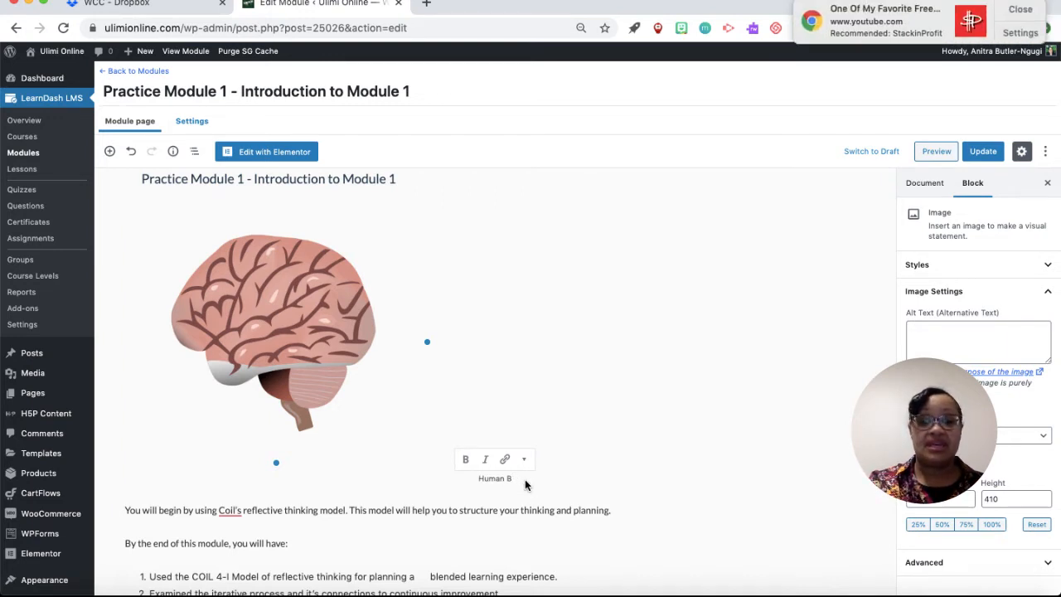
key("BackSpace")
key("BackSpace")
key("BackSpace")
key("BackSpace")
key("BackSpace")
key("BackSpace")
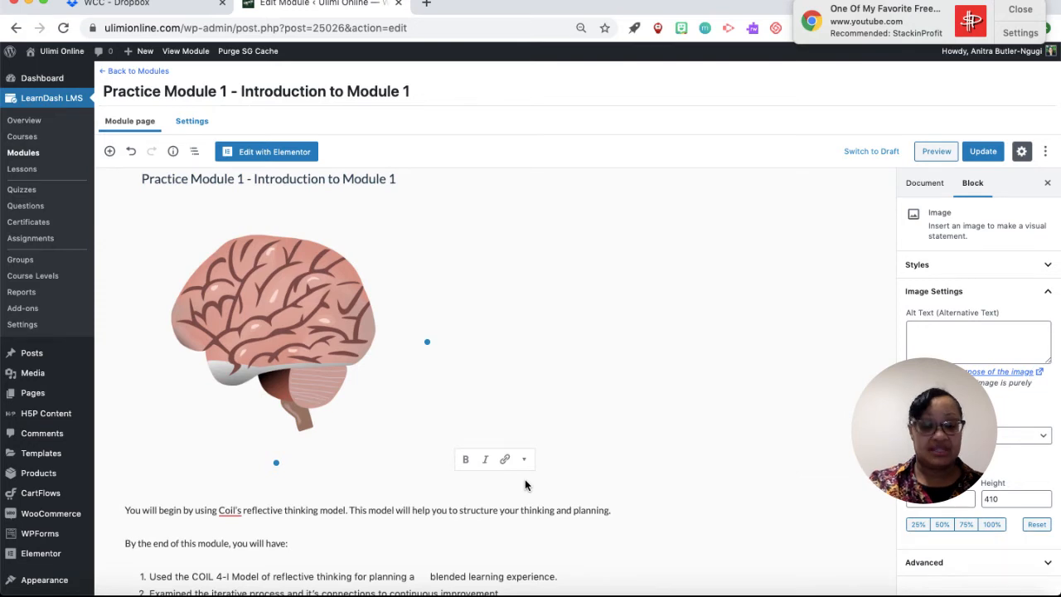
key("super+v")
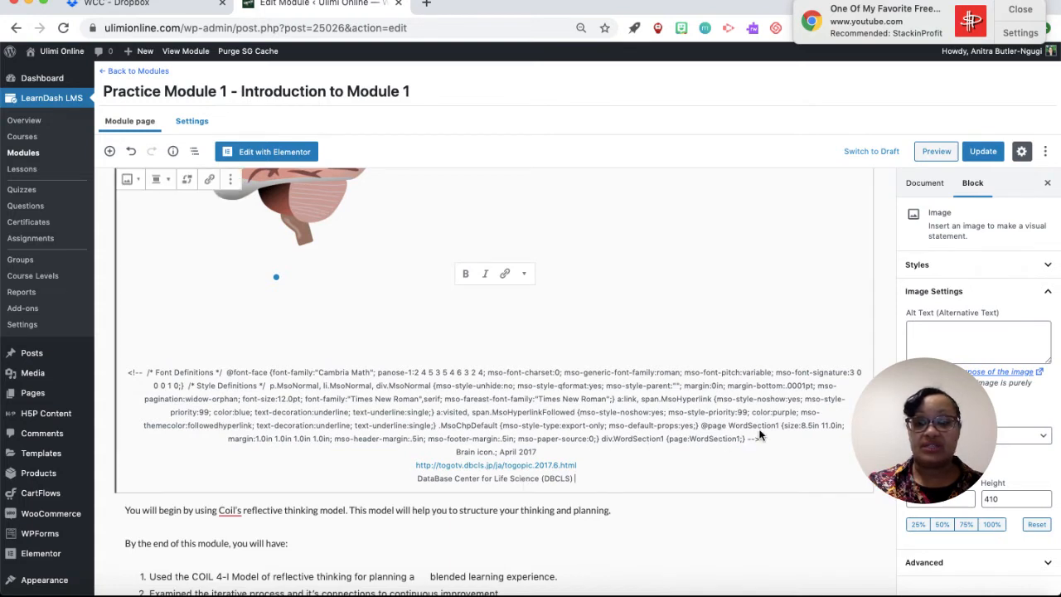
Step: Delete the stray Word style code and extra blank lines above the citation in the image caption
left_click_drag(760, 442, 125, 366)
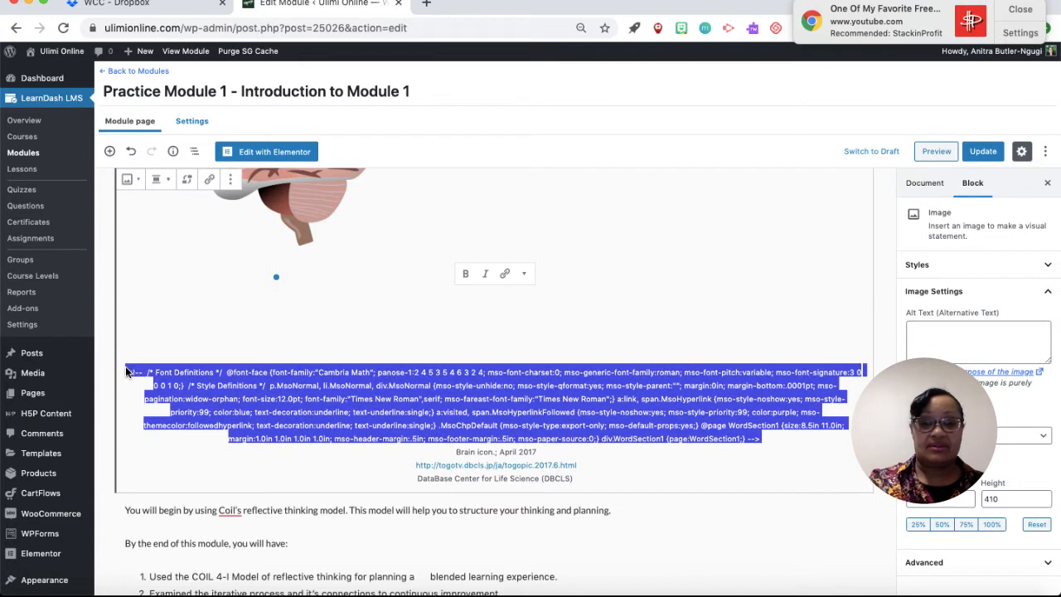
key("BackSpace")
key("BackSpace")
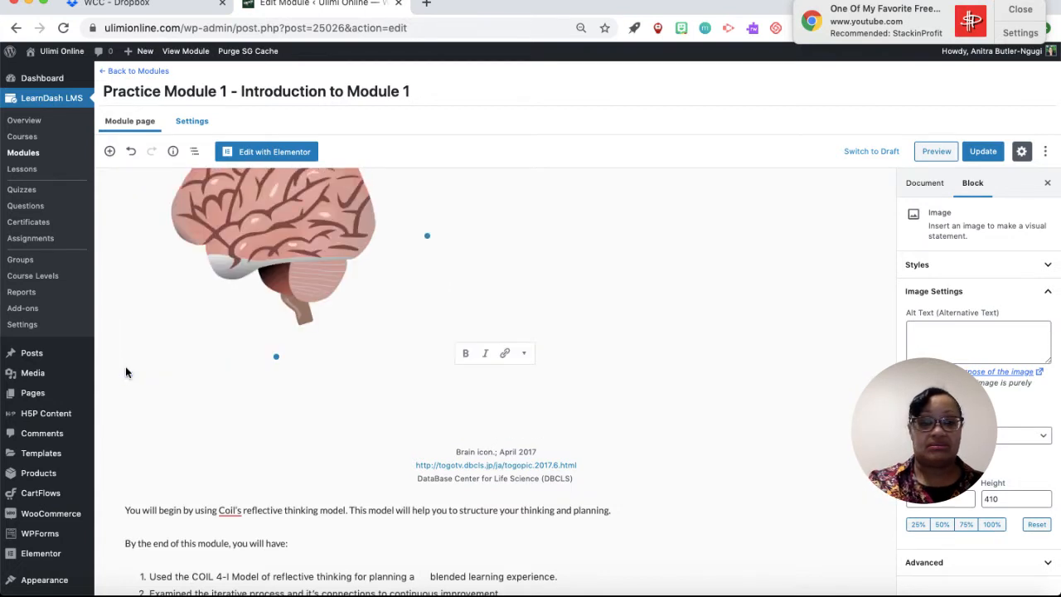
key("BackSpace")
key("BackSpace")
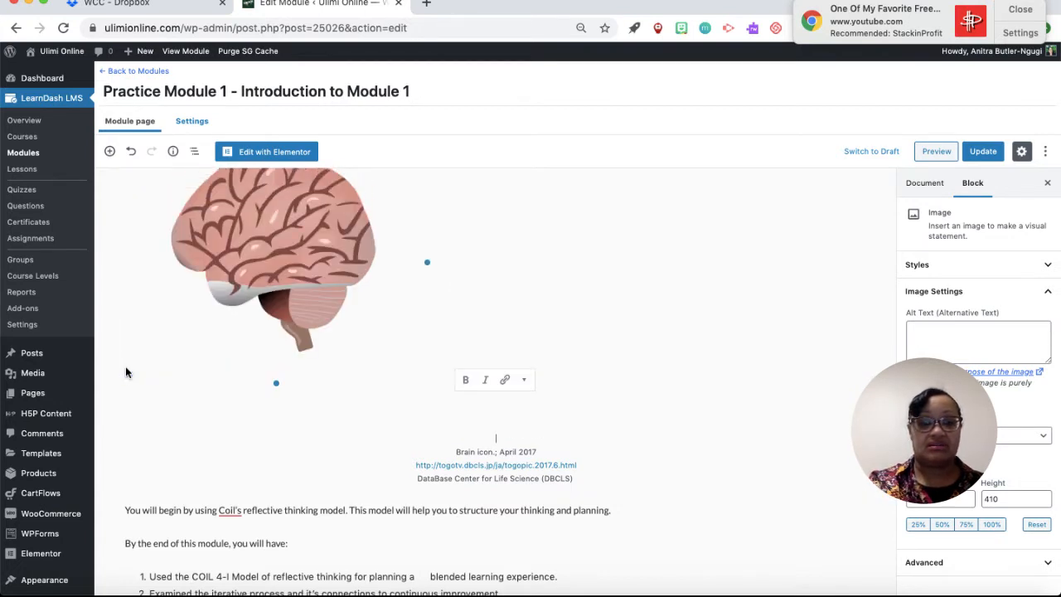
key("BackSpace")
key("BackSpace")
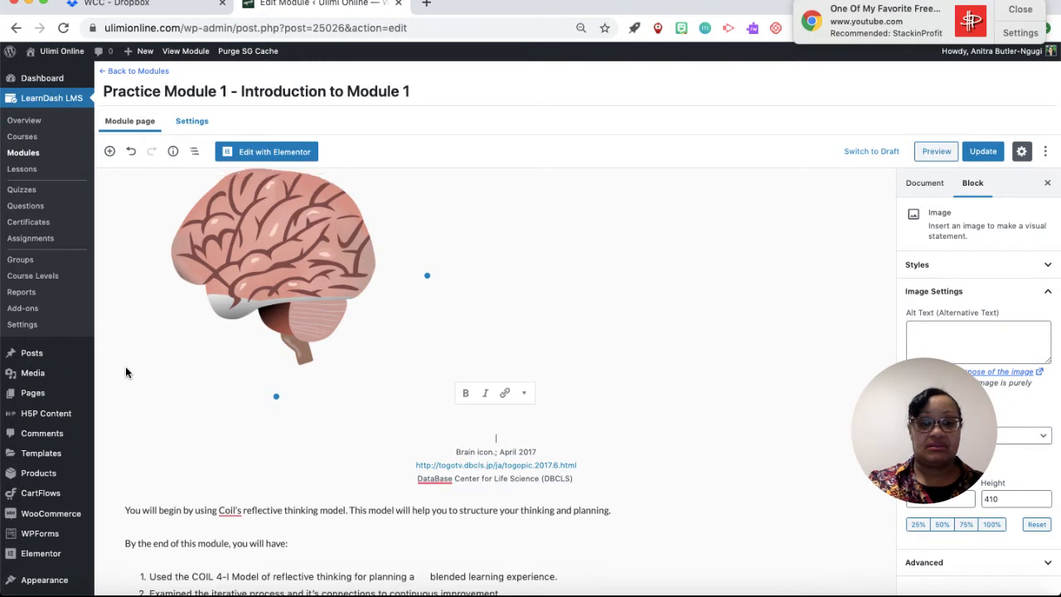
Step: Correct the citation's first line to "Brain icon; April 2017" and save the module update
key("BackSpace")
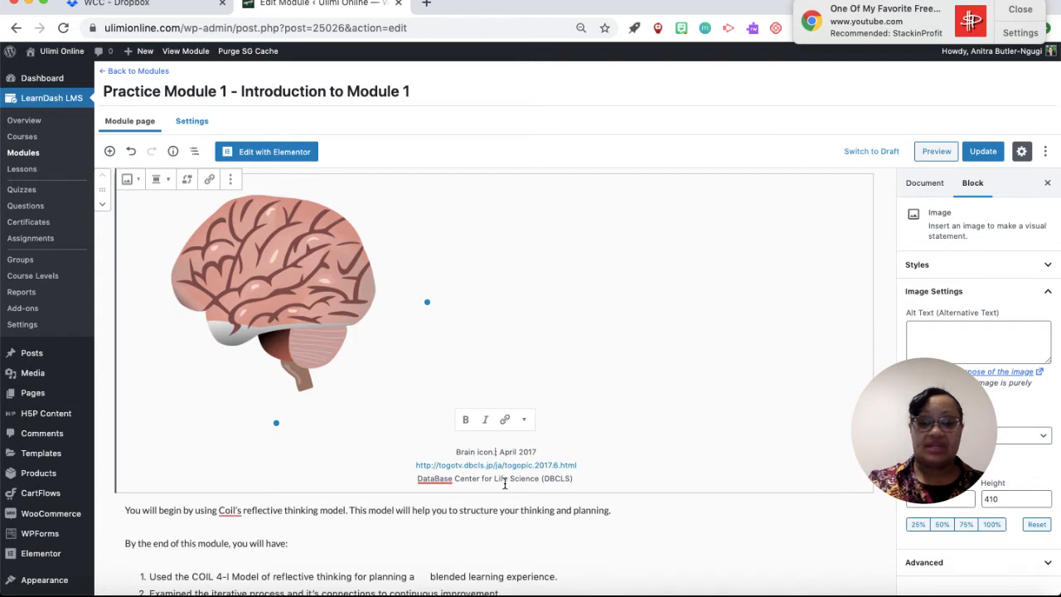
type(";")
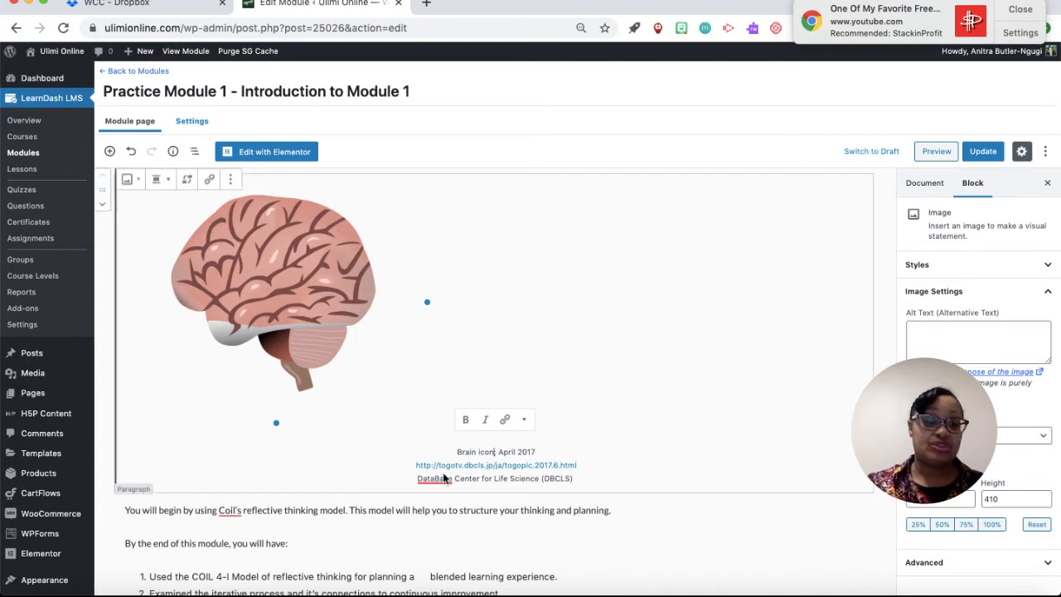
left_click(982, 151)
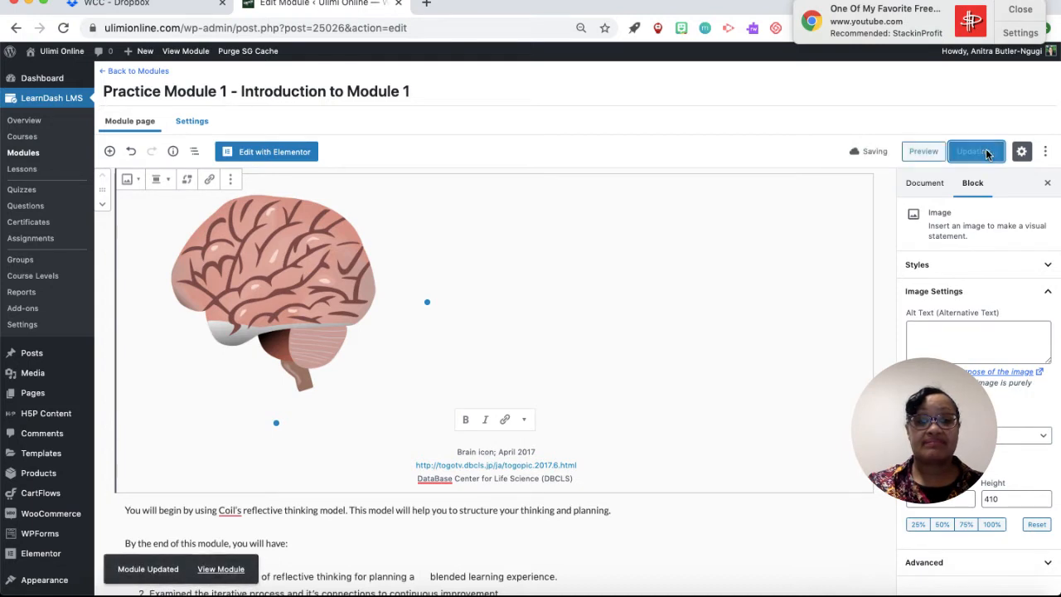
Step: Preview the module page, check the brain image, its citation and the text below, and close the preview
left_click(938, 153)
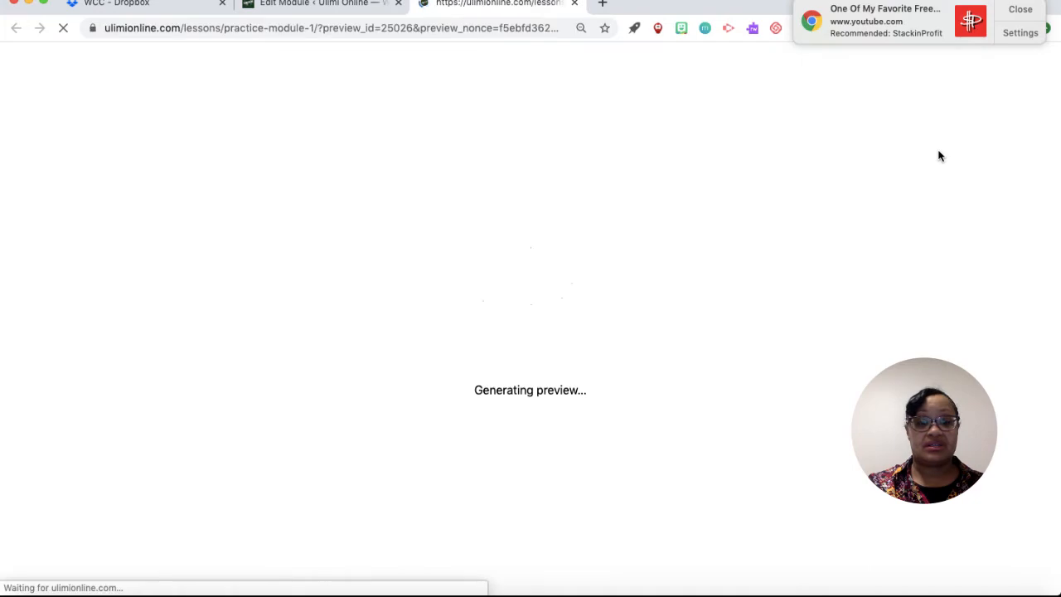
scroll(939, 156, "down", 5)
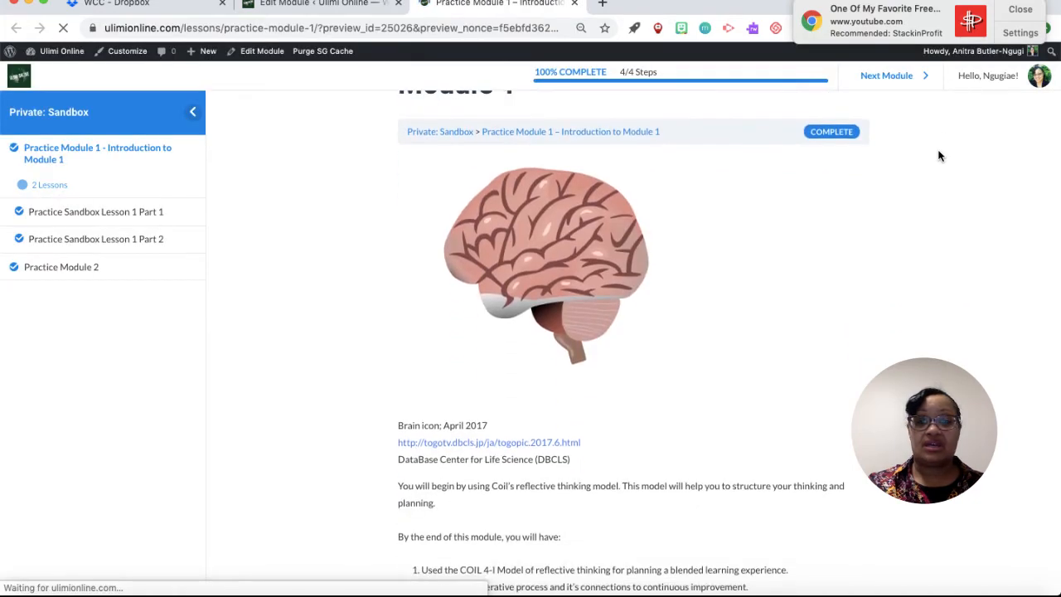
scroll(939, 155, "down", 3)
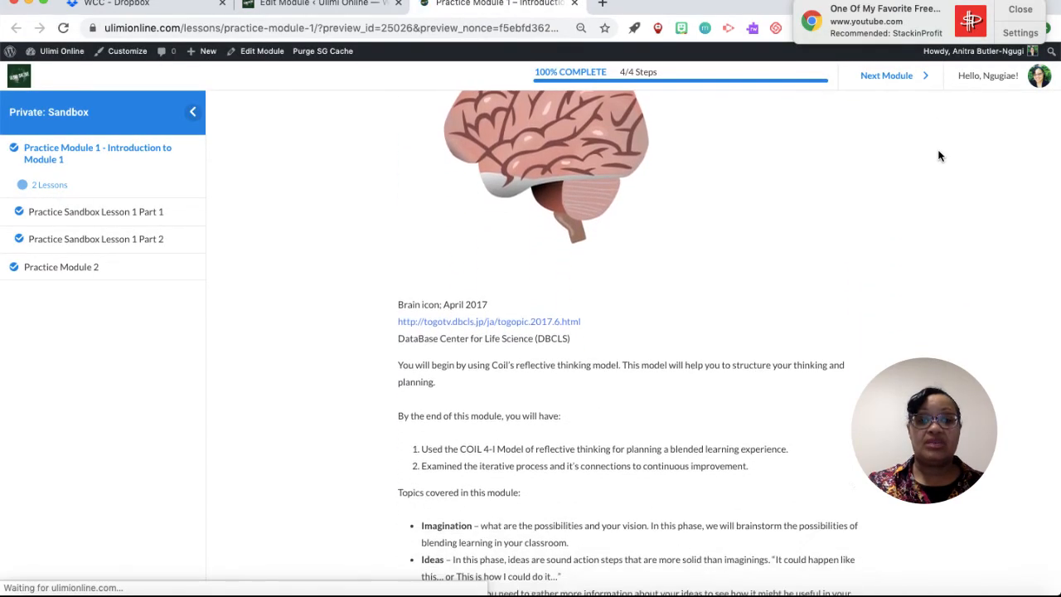
scroll(939, 156, "up", 8)
scroll(939, 156, "down", 2)
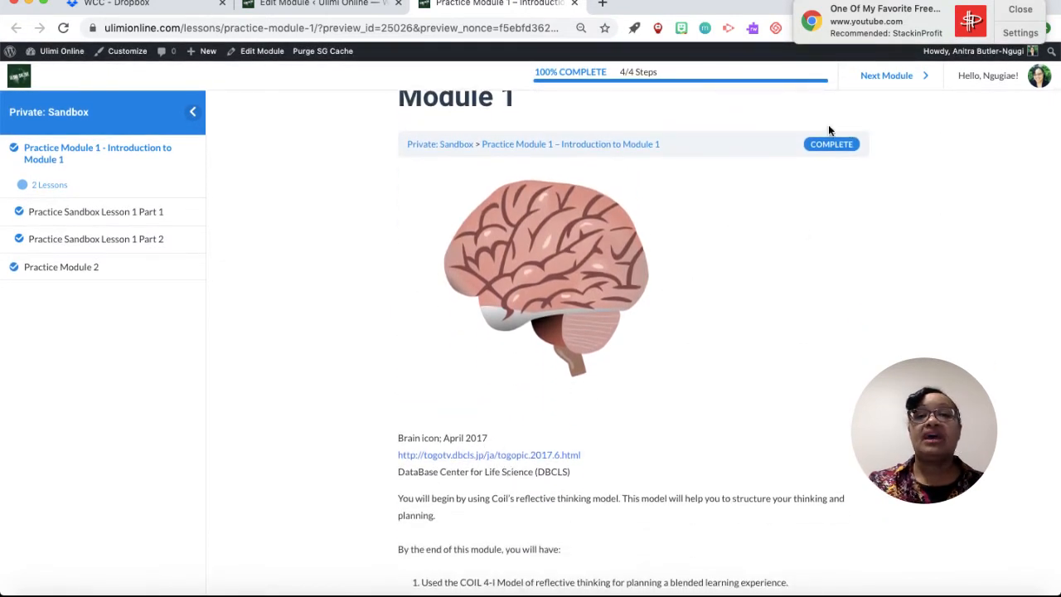
left_click(575, 4)
Step: Browse the block library for the module, examining the blocks offered under Layout Elements, Formatting, and Common Blocks
scroll(608, 225, "down", 2)
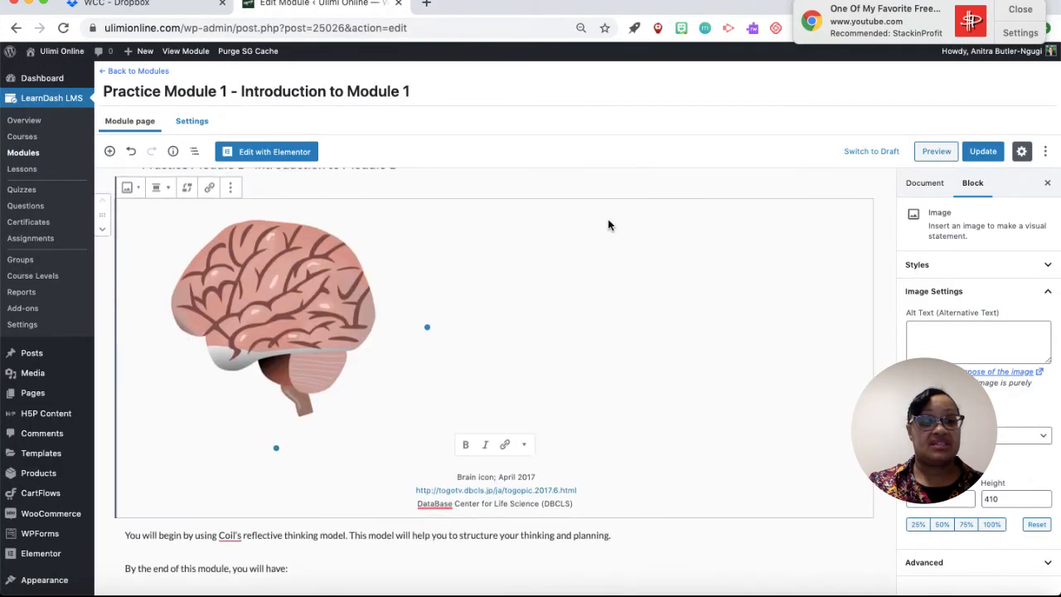
scroll(608, 224, "down", 5)
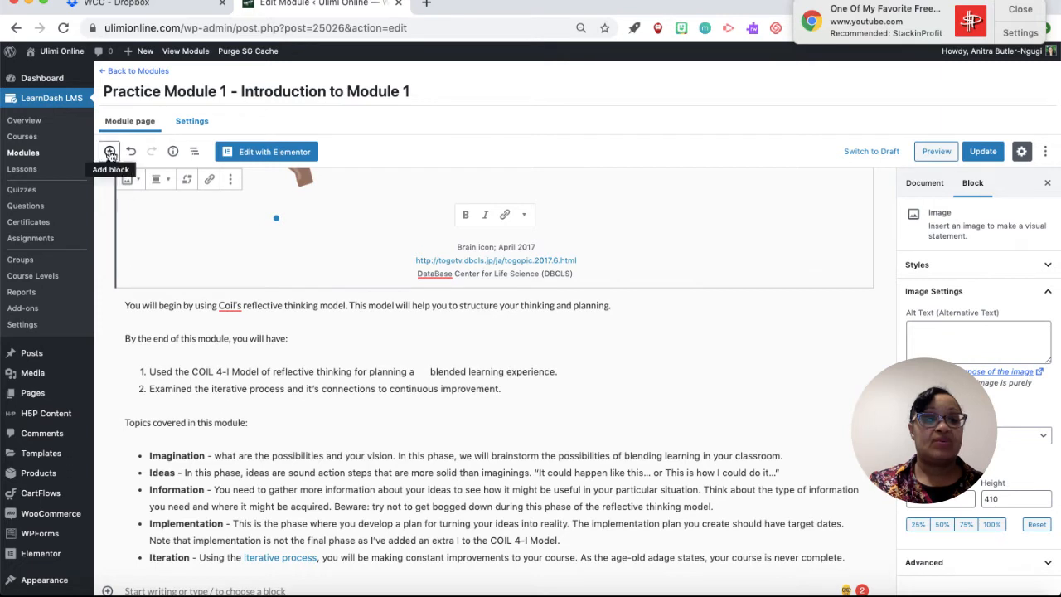
left_click(109, 153)
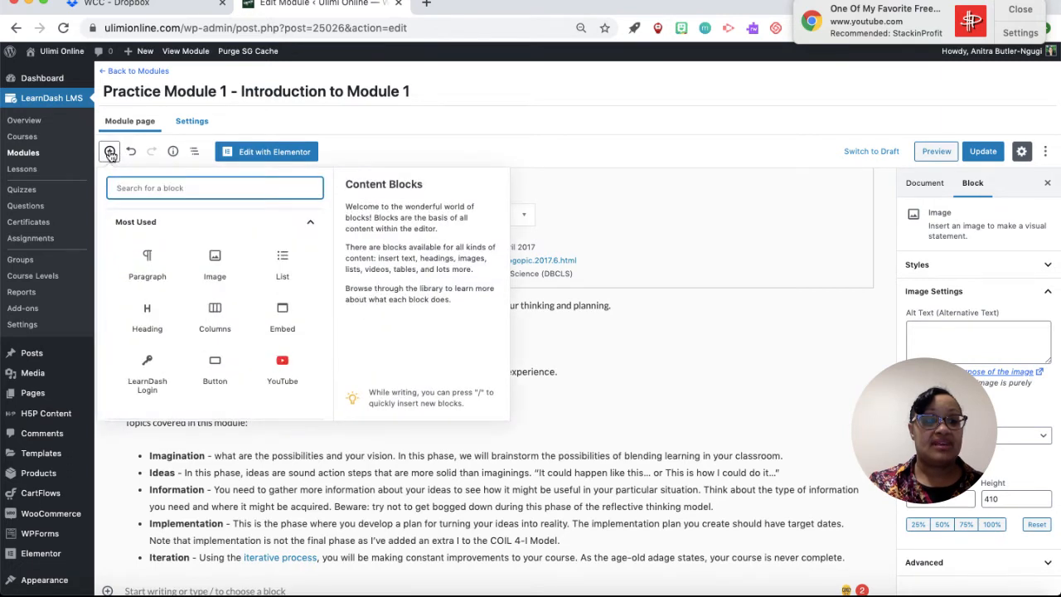
scroll(225, 322, "down", 3)
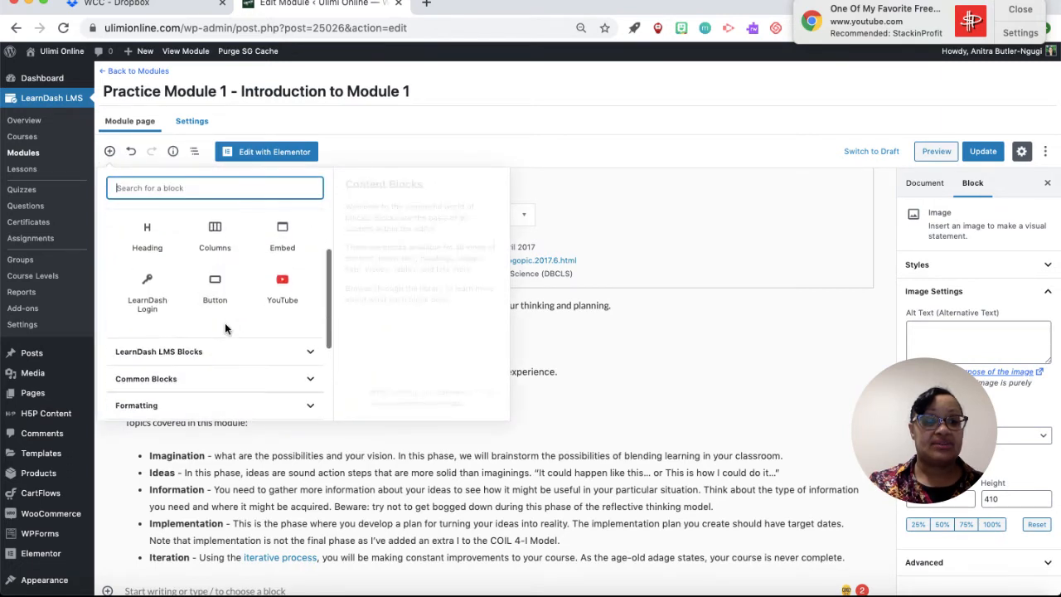
scroll(225, 322, "down", 3)
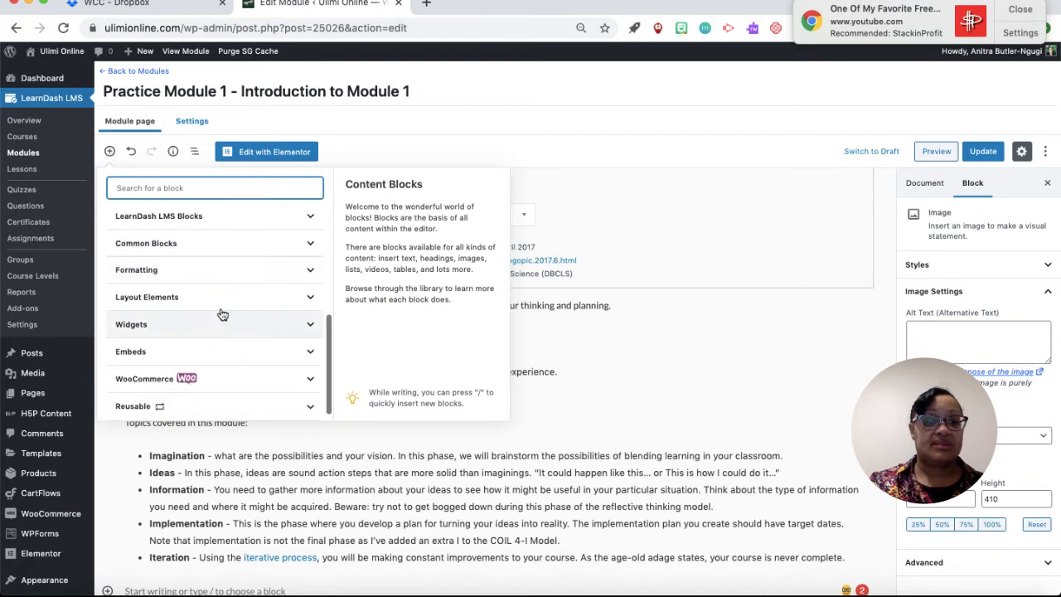
left_click(221, 297)
scroll(253, 340, "down", 1)
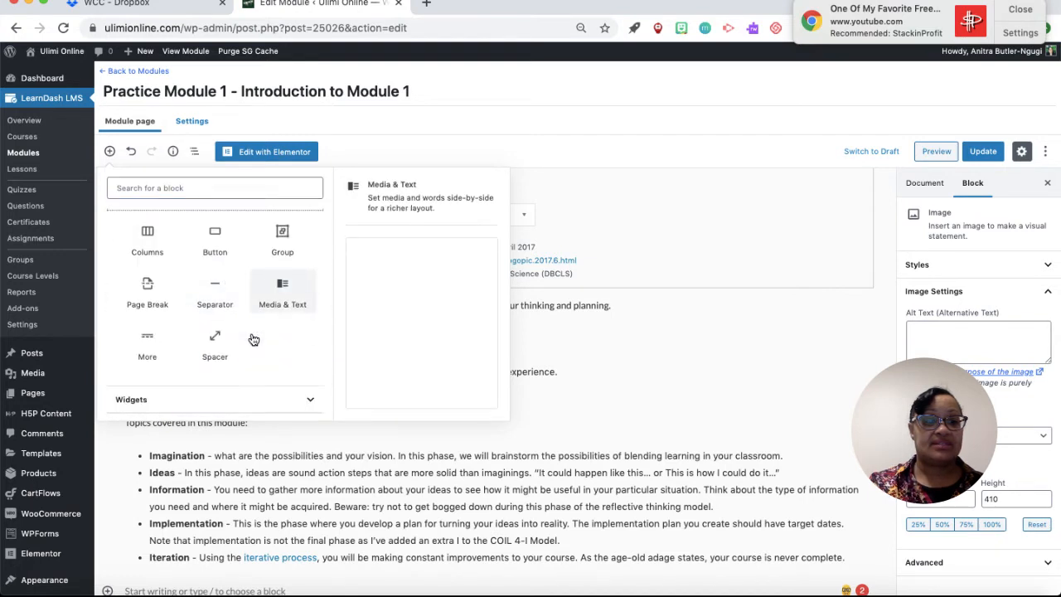
scroll(251, 336, "up", 3)
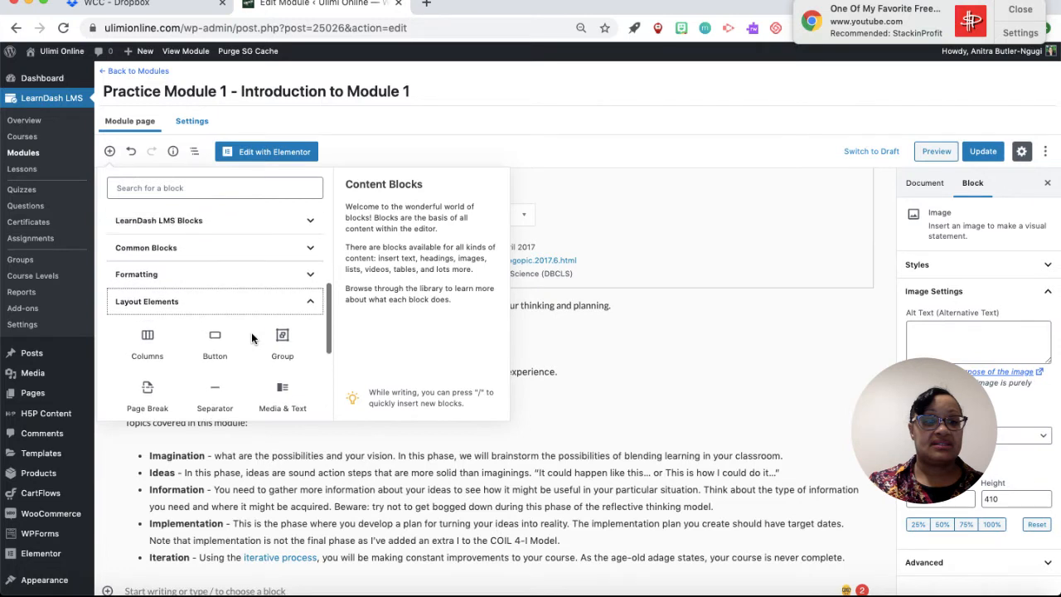
left_click(237, 275)
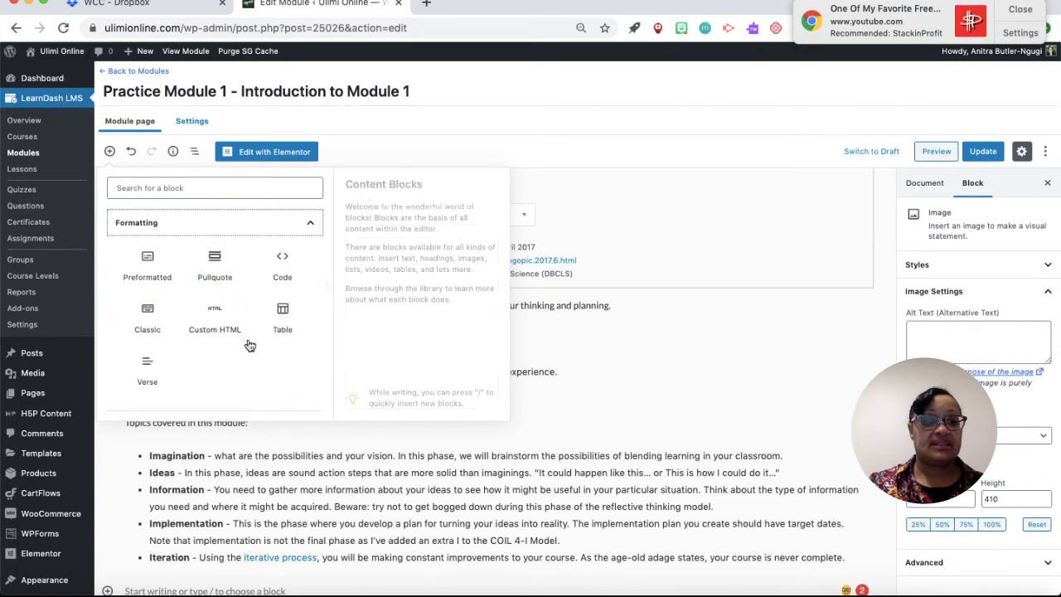
scroll(249, 345, "up", 2)
left_click(233, 277)
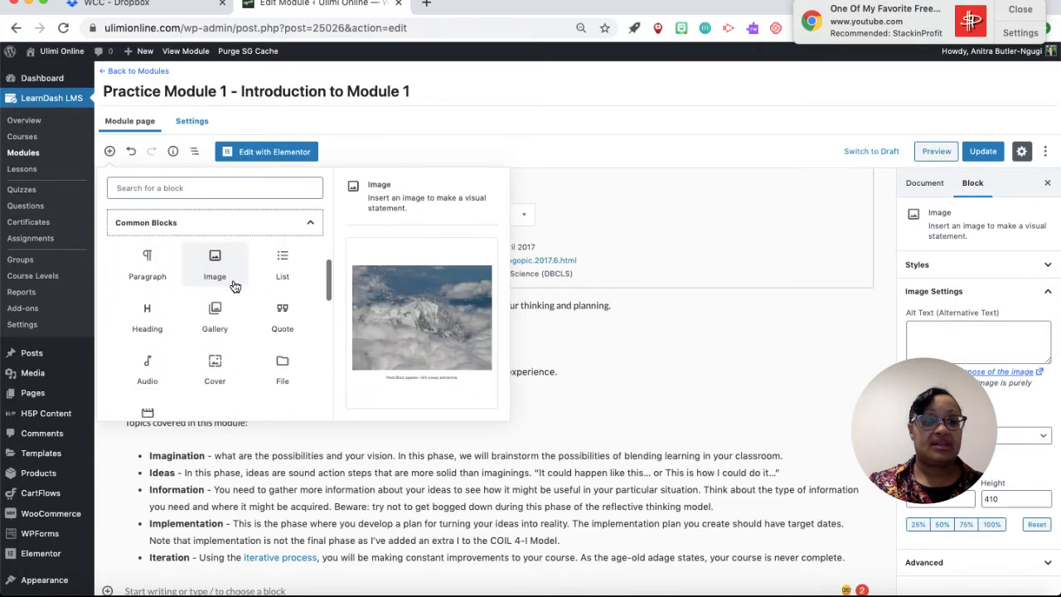
scroll(233, 282, "up", 3)
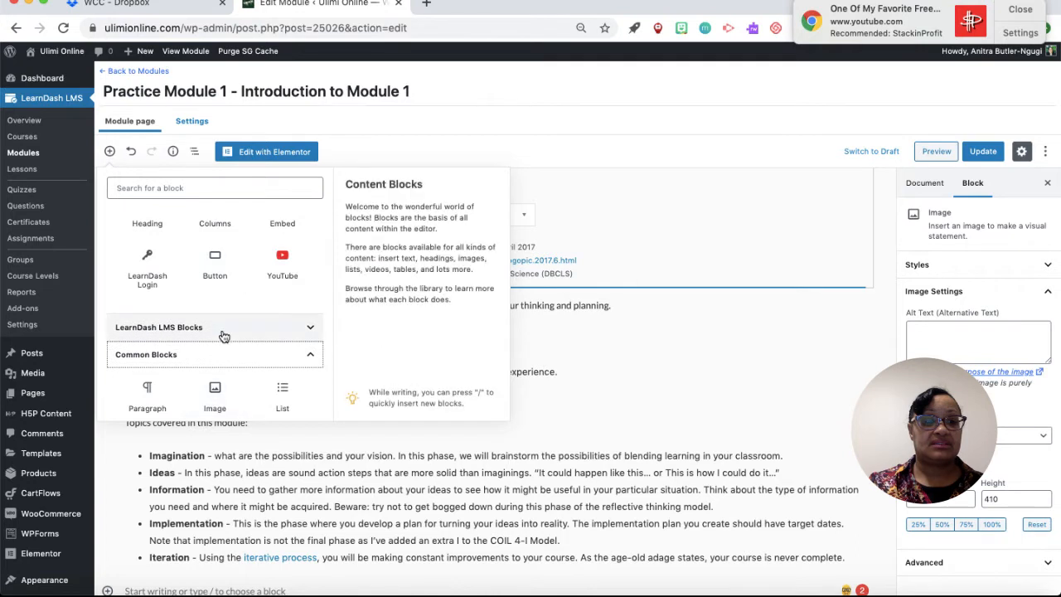
scroll(224, 336, "up", 3)
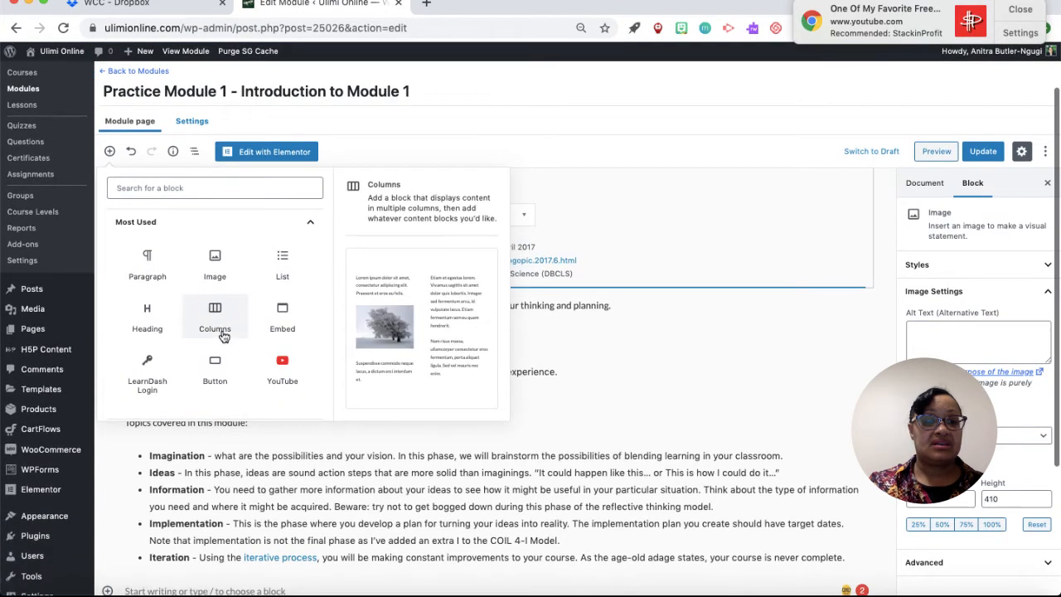
Step: Insert a Separator block between the brain image's citation and the opening paragraph, and save the module update
scroll(224, 336, "down", 5)
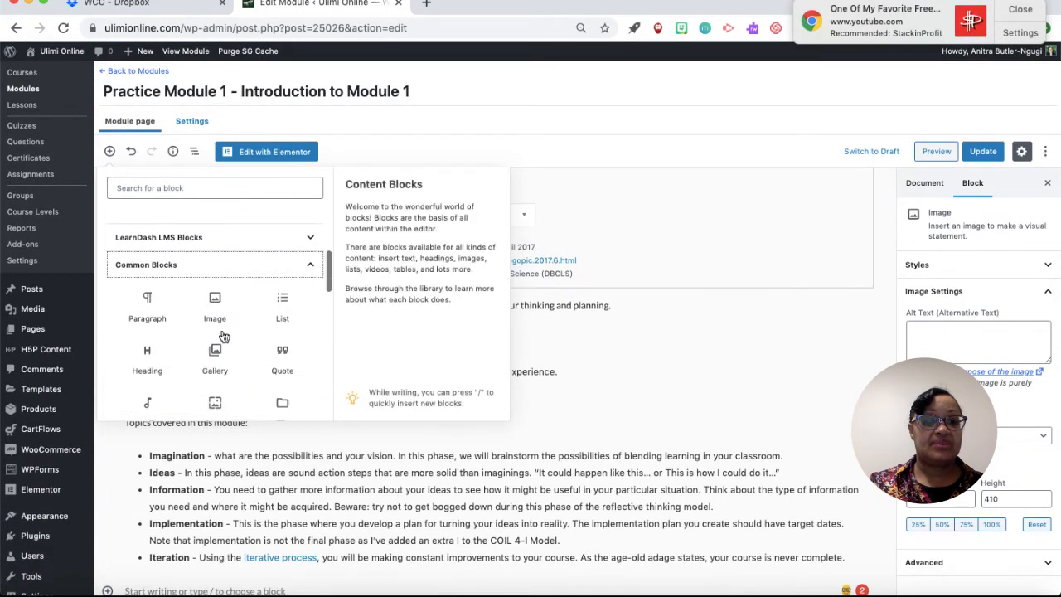
scroll(224, 336, "down", 3)
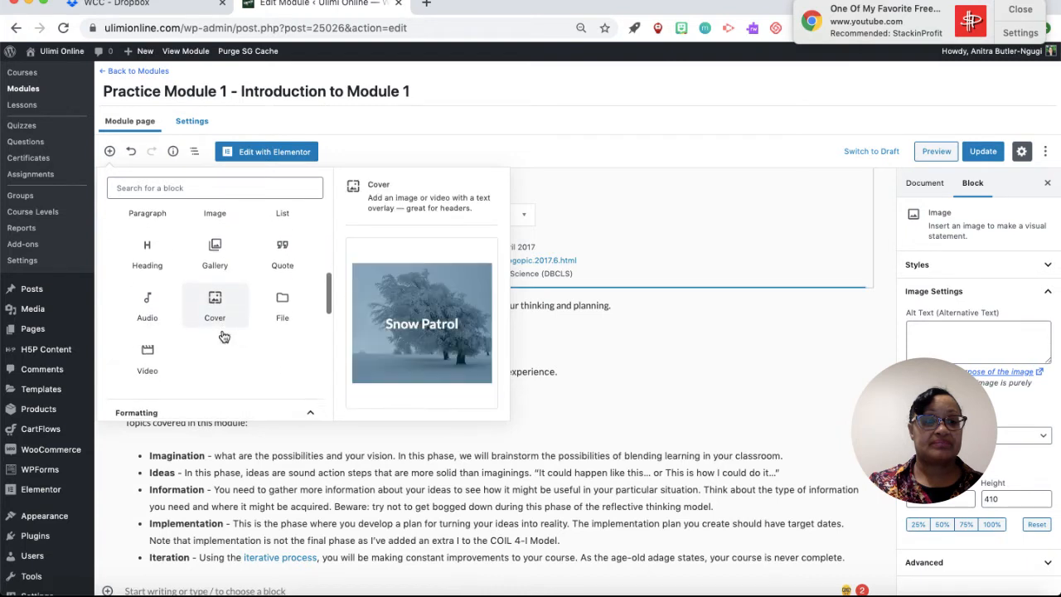
scroll(223, 336, "down", 4)
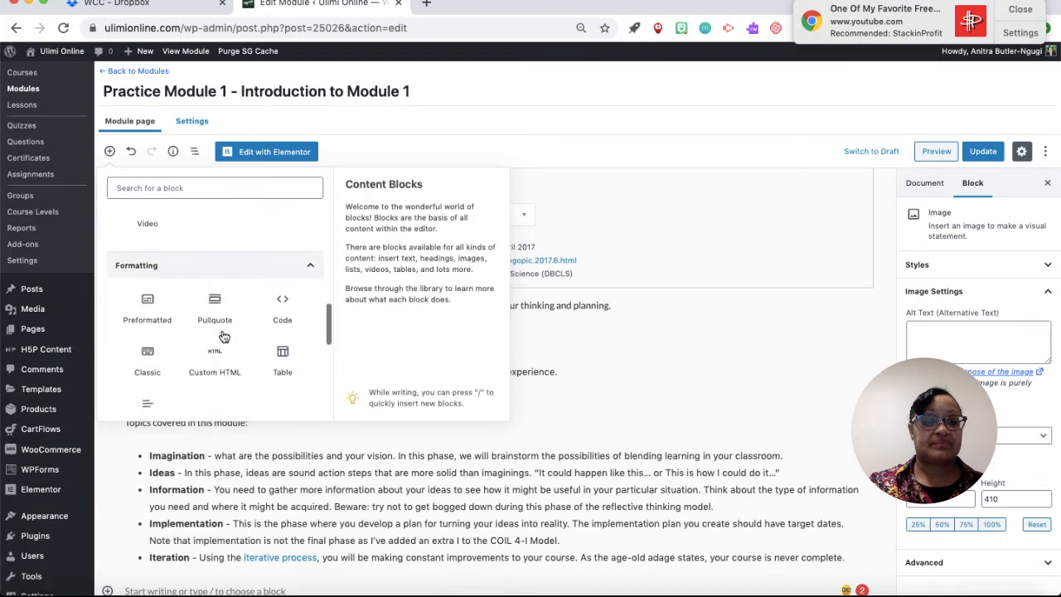
scroll(224, 336, "down", 3)
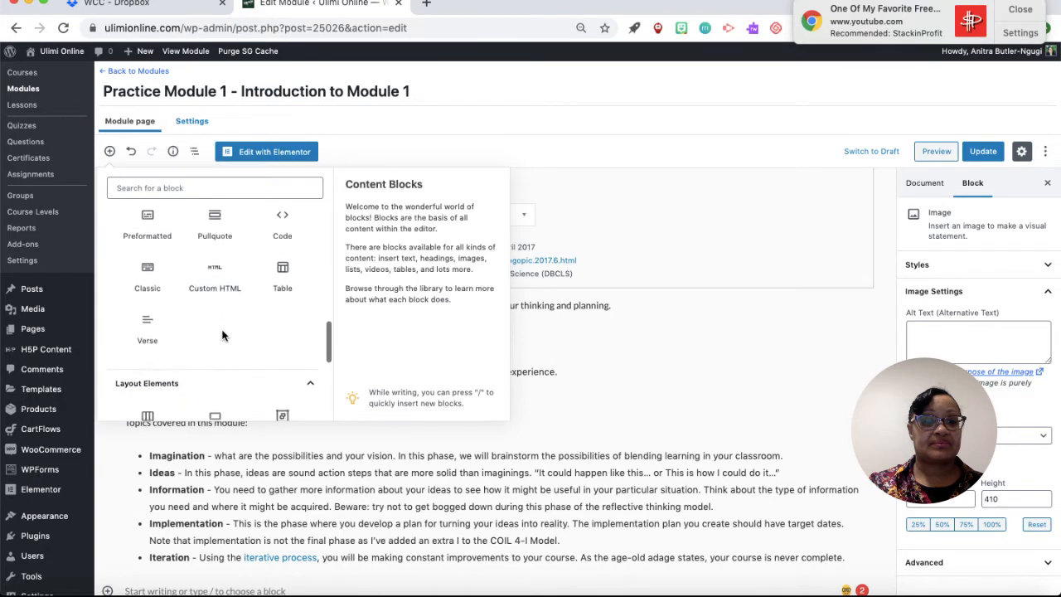
scroll(222, 336, "down", 4)
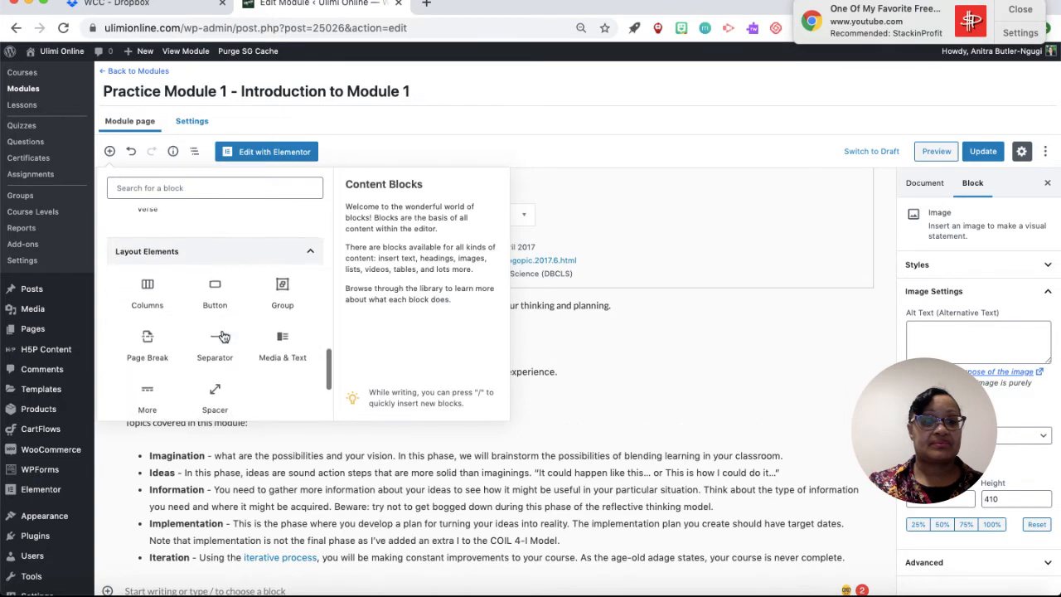
scroll(222, 336, "down", 1)
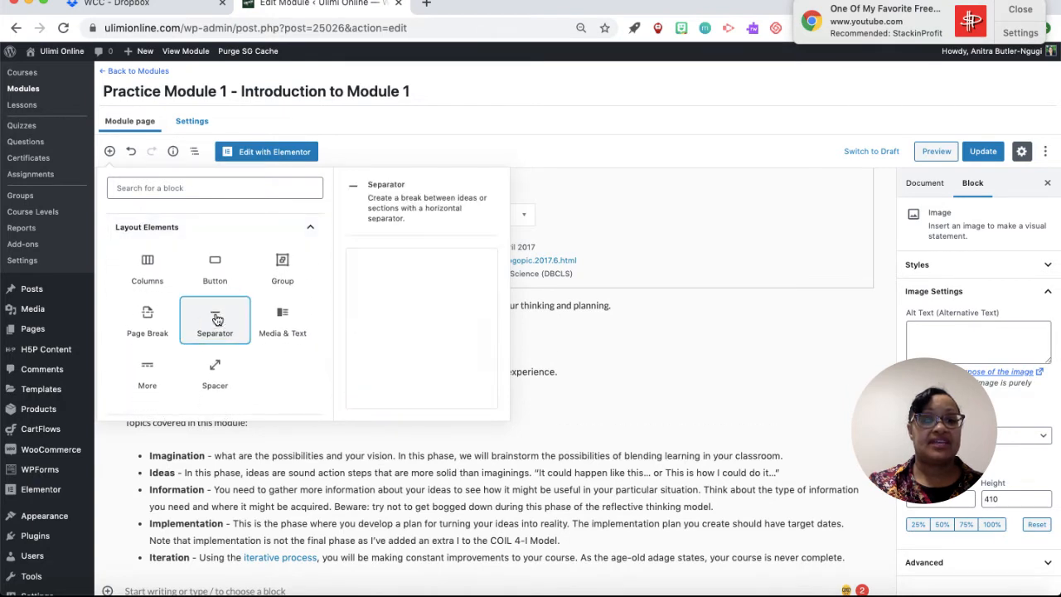
left_click(217, 320)
scroll(216, 315, "up", 5)
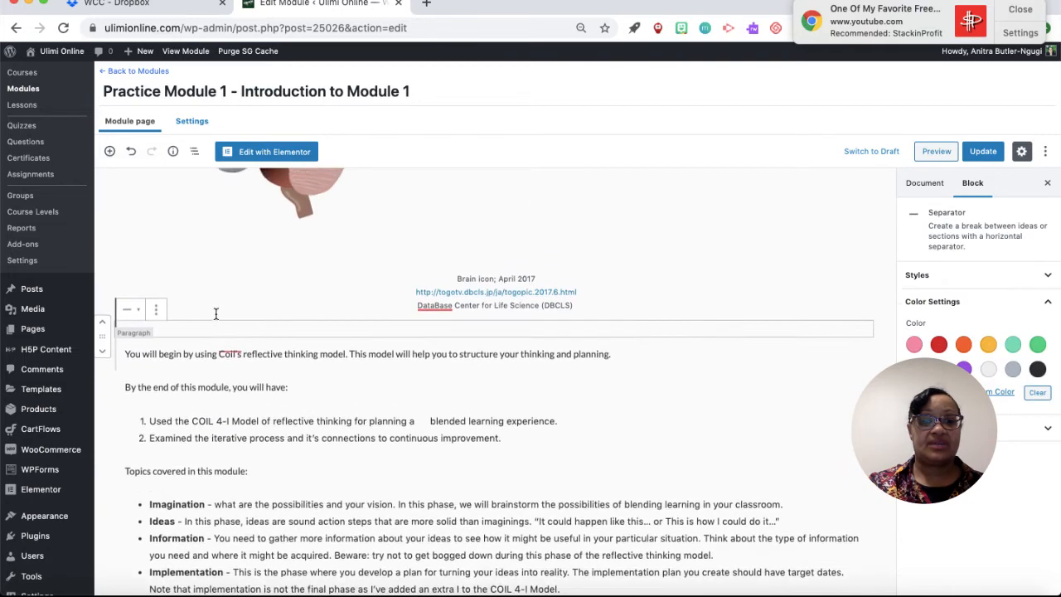
scroll(216, 319, "down", 3)
scroll(216, 319, "down", 1)
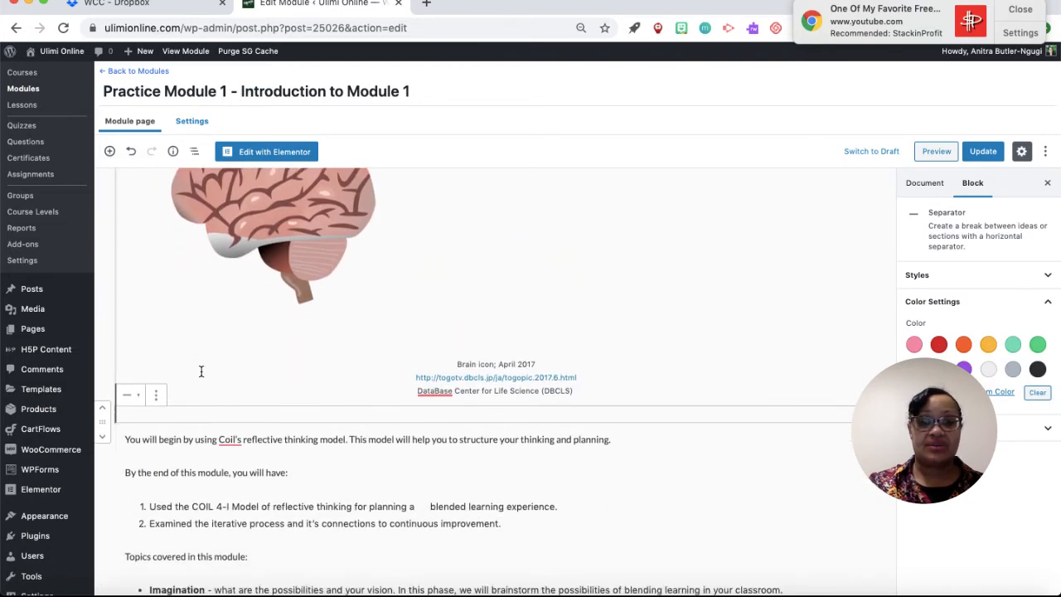
scroll(204, 353, "down", 5)
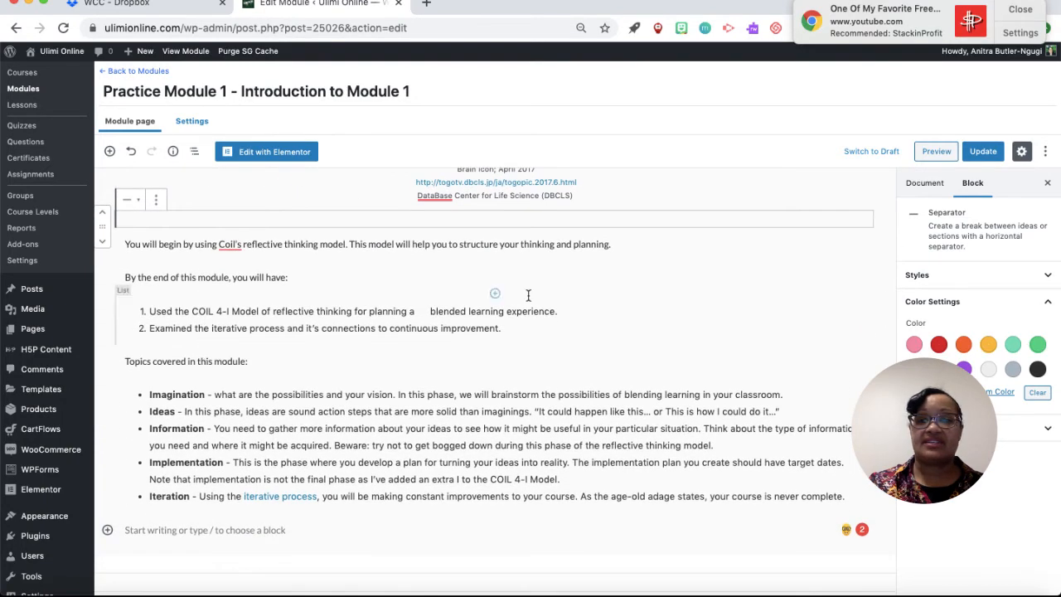
left_click(987, 153)
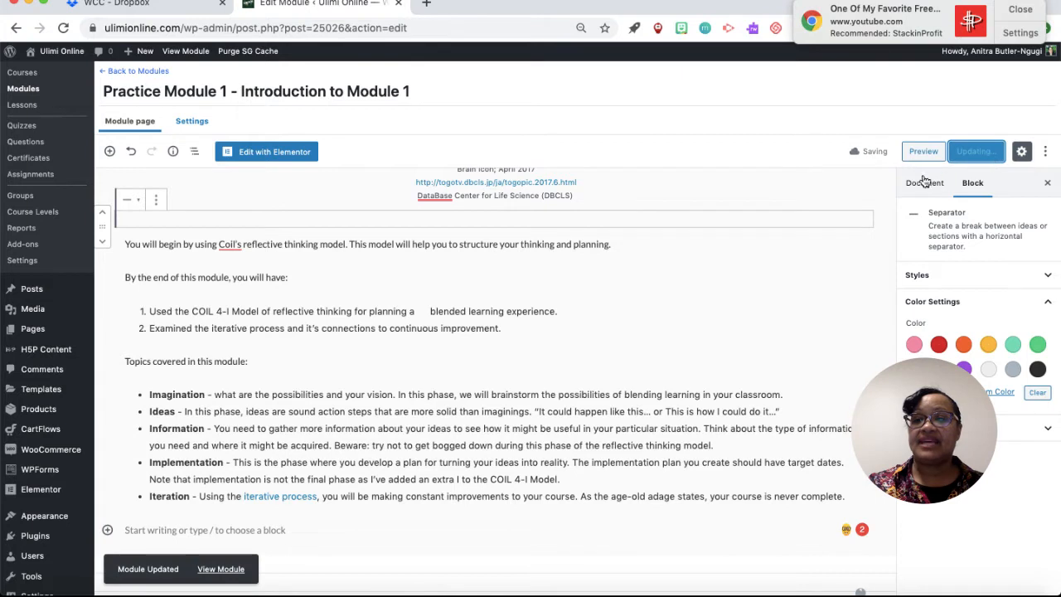
Step: Preview the module page, check how the separator looks below the image citation, and close the preview
left_click(922, 156)
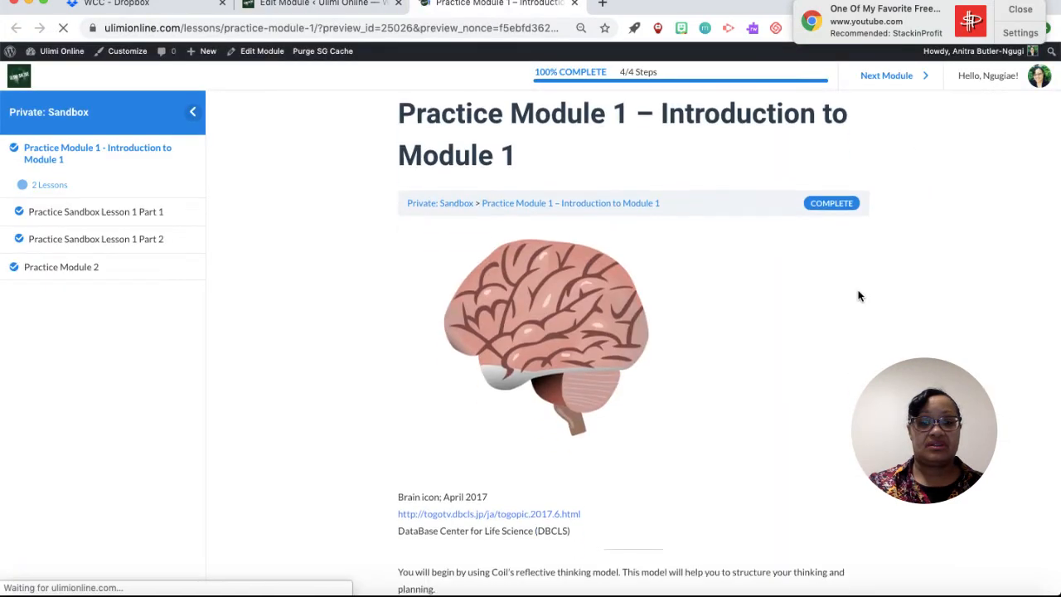
scroll(858, 296, "down", 3)
scroll(859, 296, "down", 2)
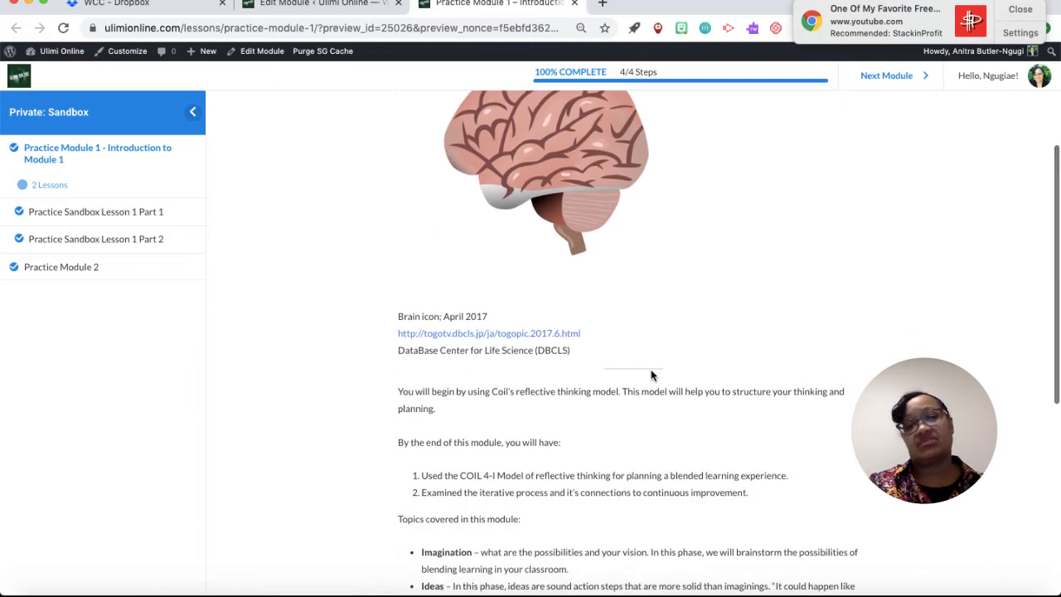
left_click(575, 4)
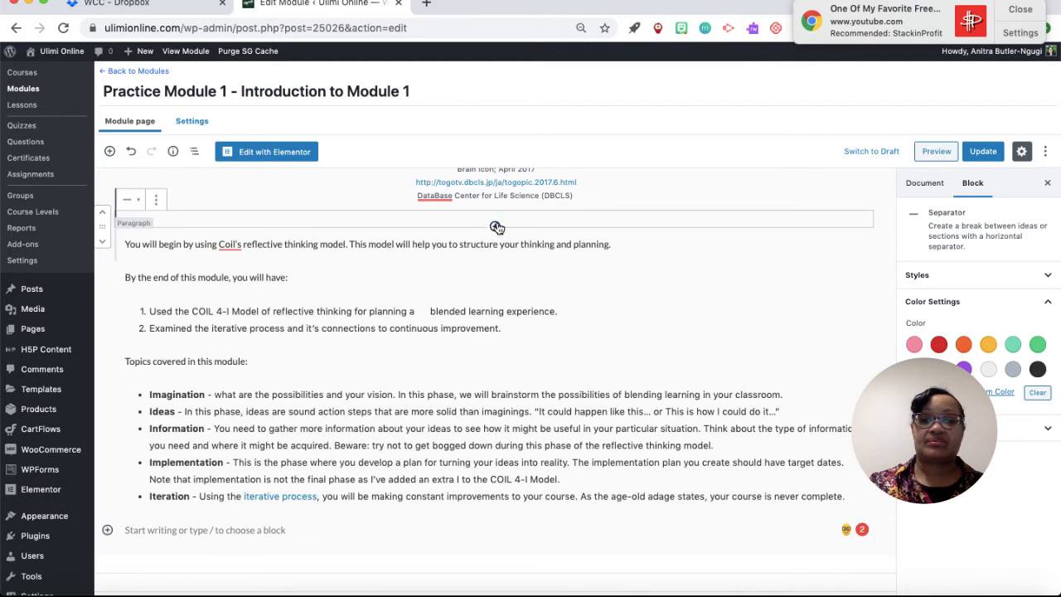
Step: Change the separator's block style to Wide Line and save the module update
scroll(379, 221, "up", 2)
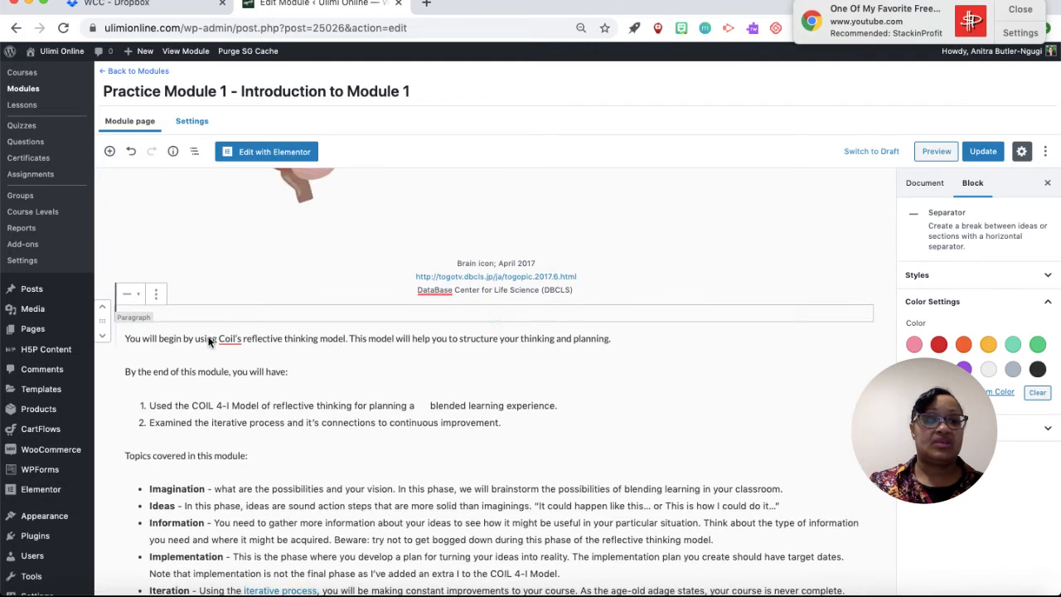
left_click(134, 295)
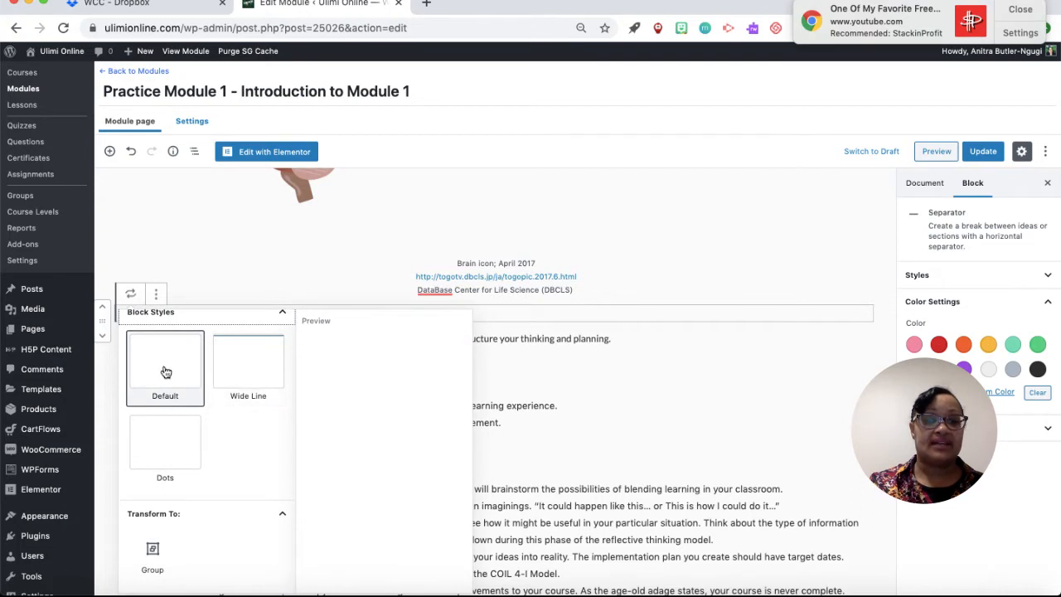
left_click(261, 372)
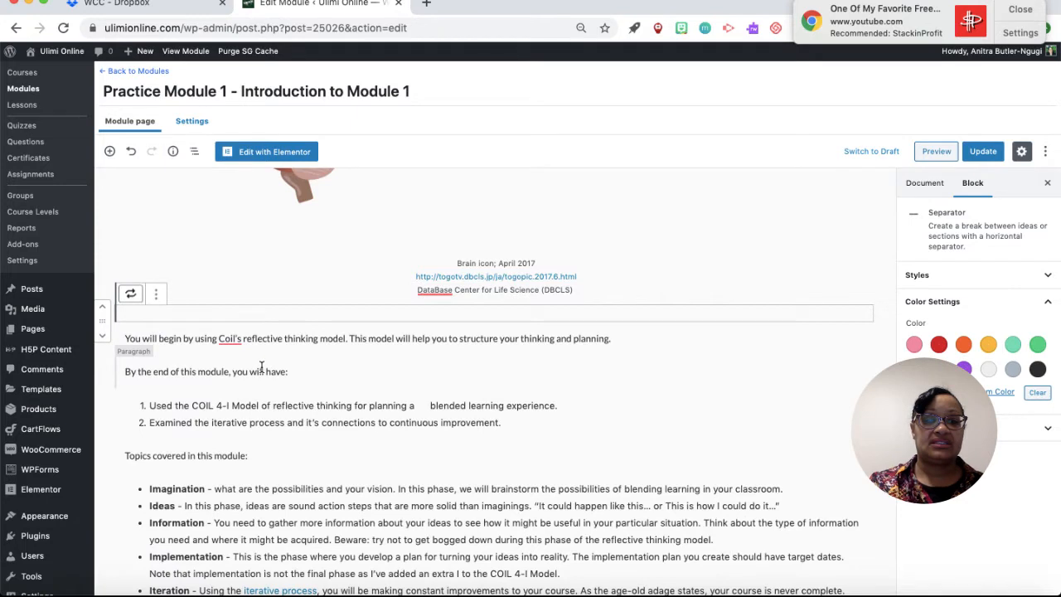
left_click(981, 150)
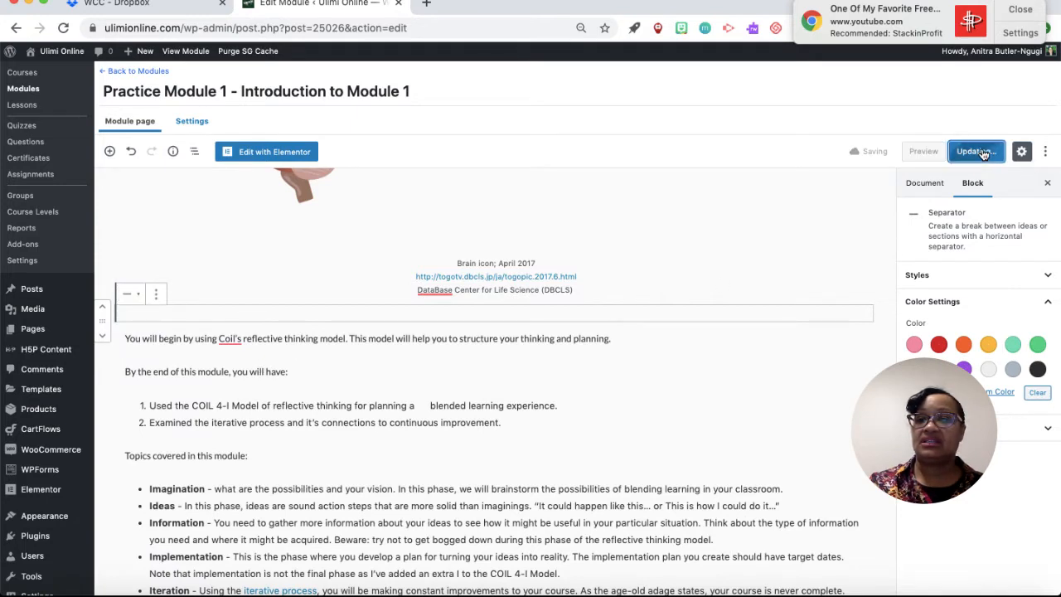
Step: Preview the module page again and review the wide separator line, the brain image with its citation, and the text below
left_click(923, 151)
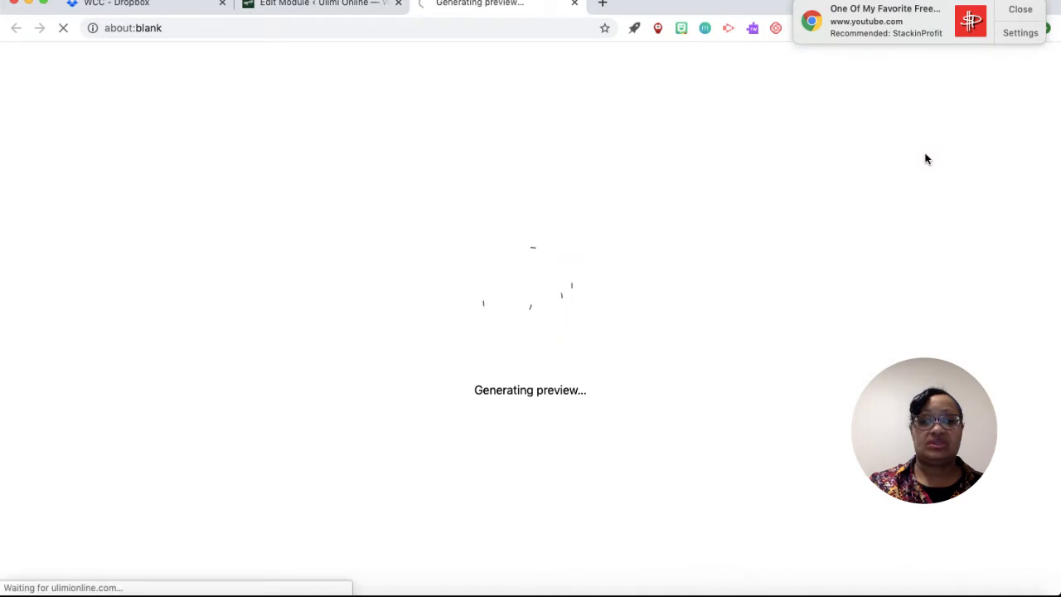
scroll(922, 217, "down", 3)
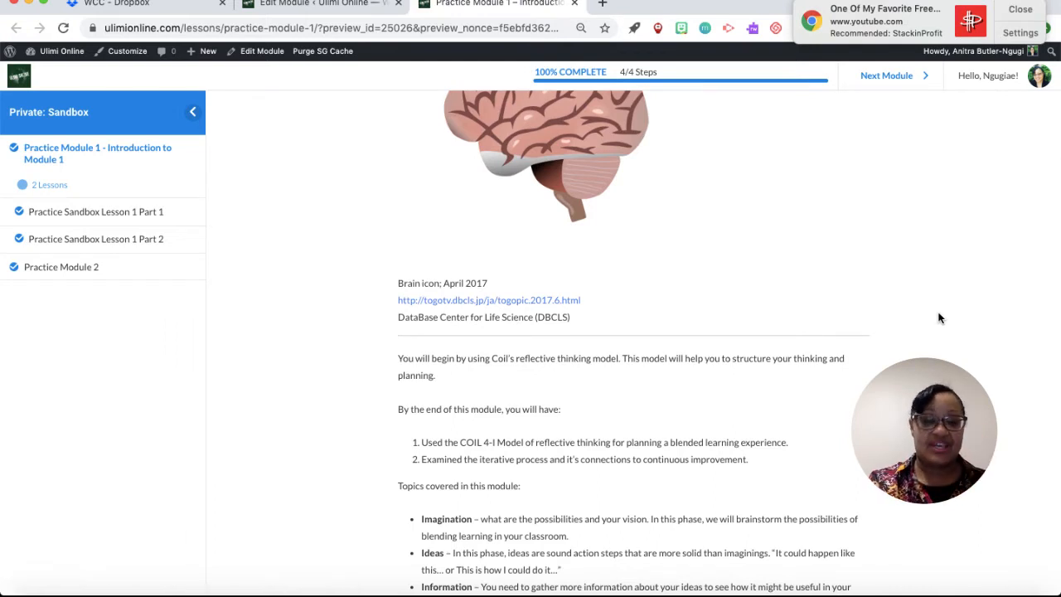
scroll(939, 318, "up", 3)
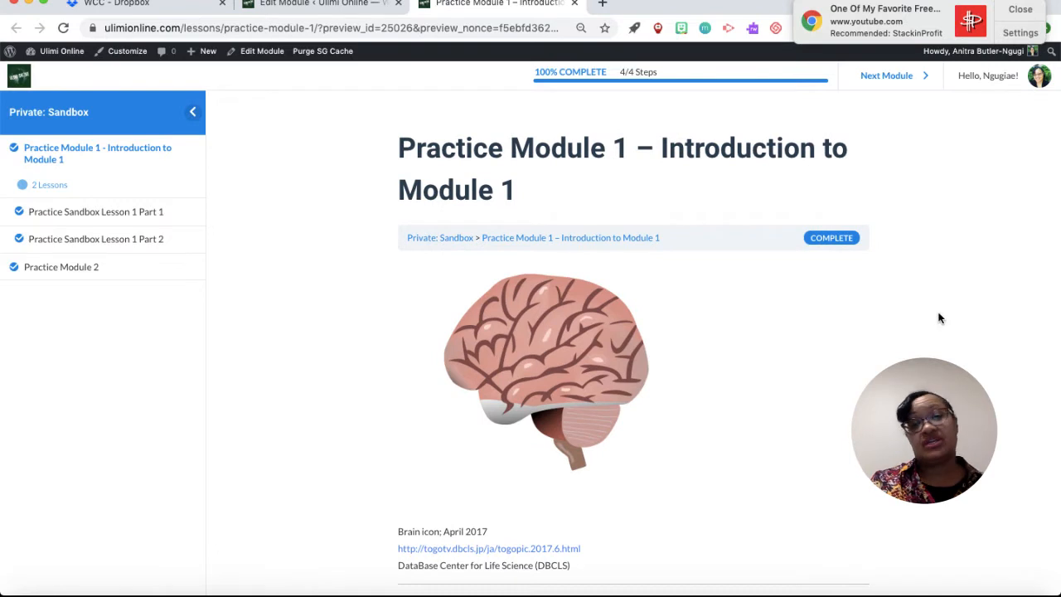
scroll(610, 346, "down", 4)
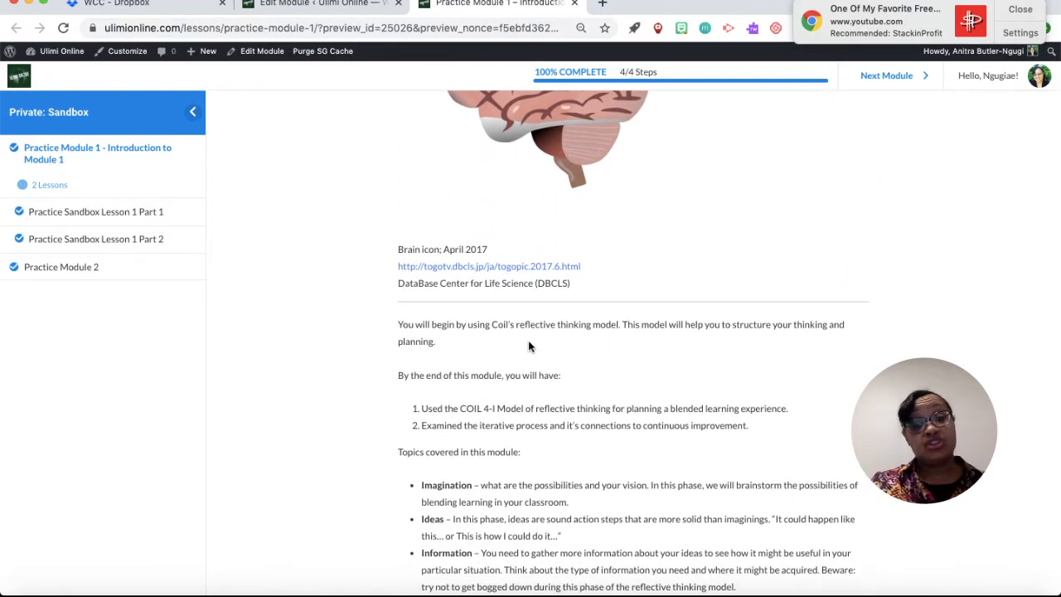
scroll(583, 339, "up", 4)
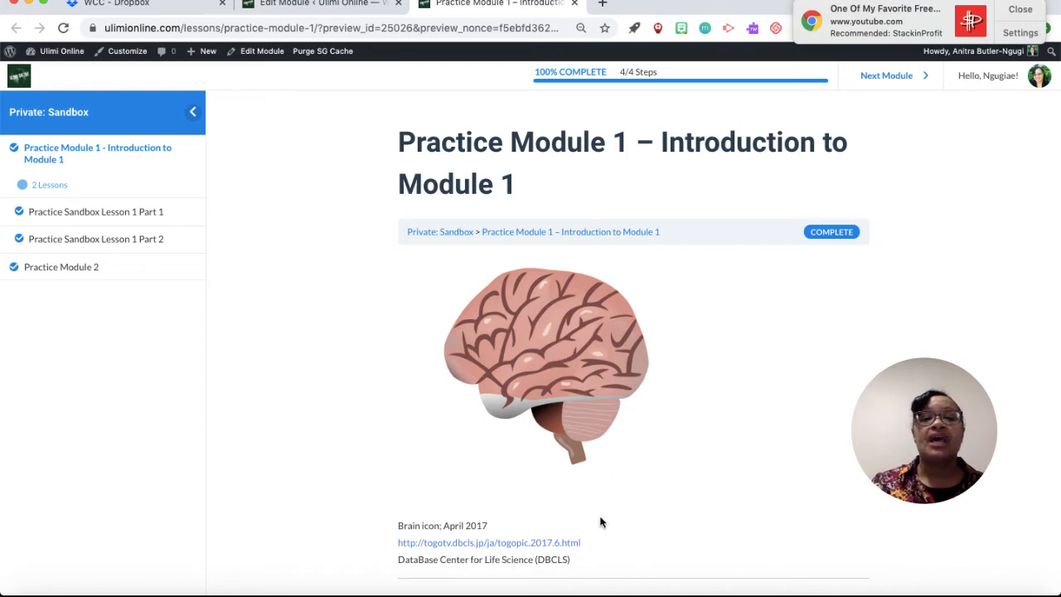
scroll(590, 438, "down", 4)
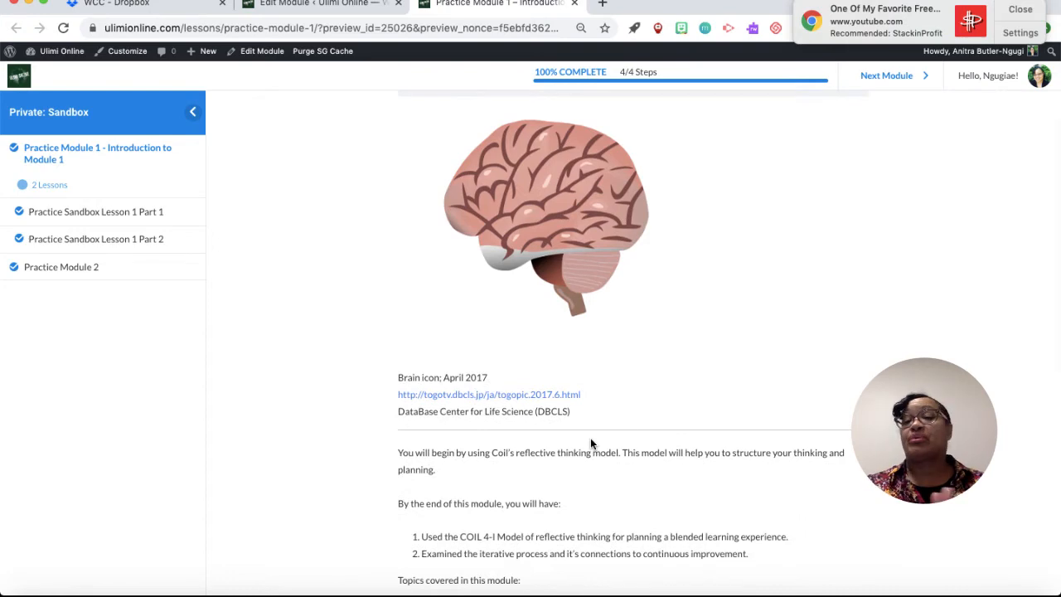
scroll(590, 437, "down", 3)
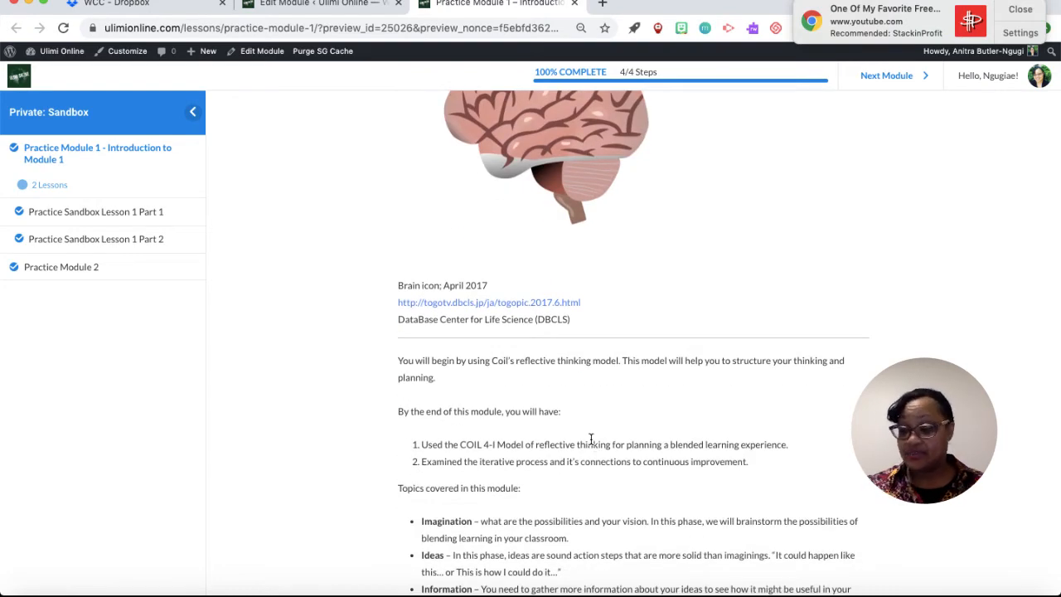
Step: Finish reviewing the wide separator and module text in the preview, close the preview, and look over the content in the editor
scroll(590, 439, "down", 10)
scroll(590, 444, "up", 12)
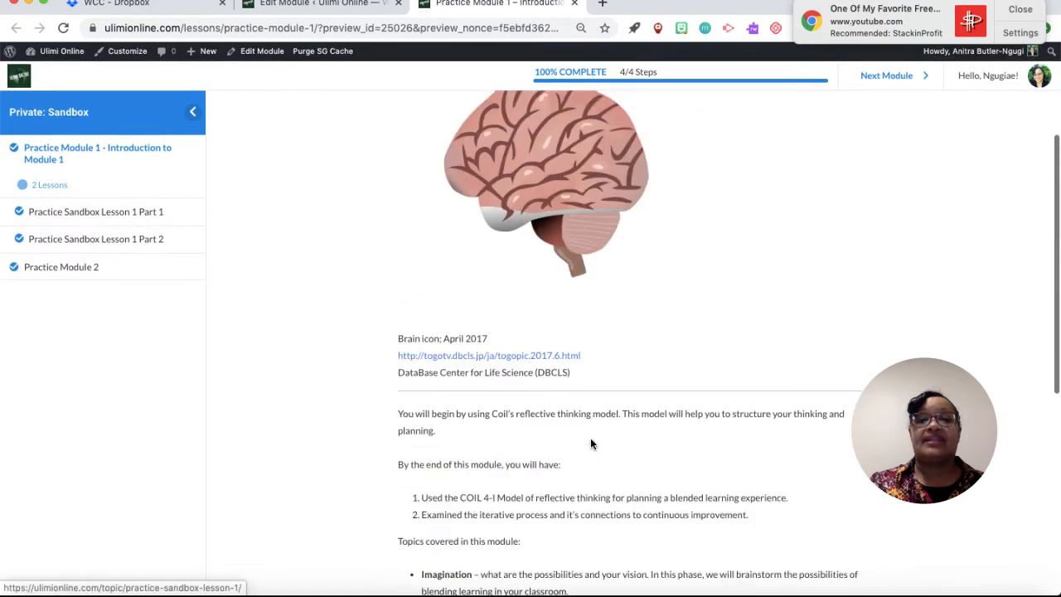
scroll(590, 443, "up", 3)
left_click(573, 4)
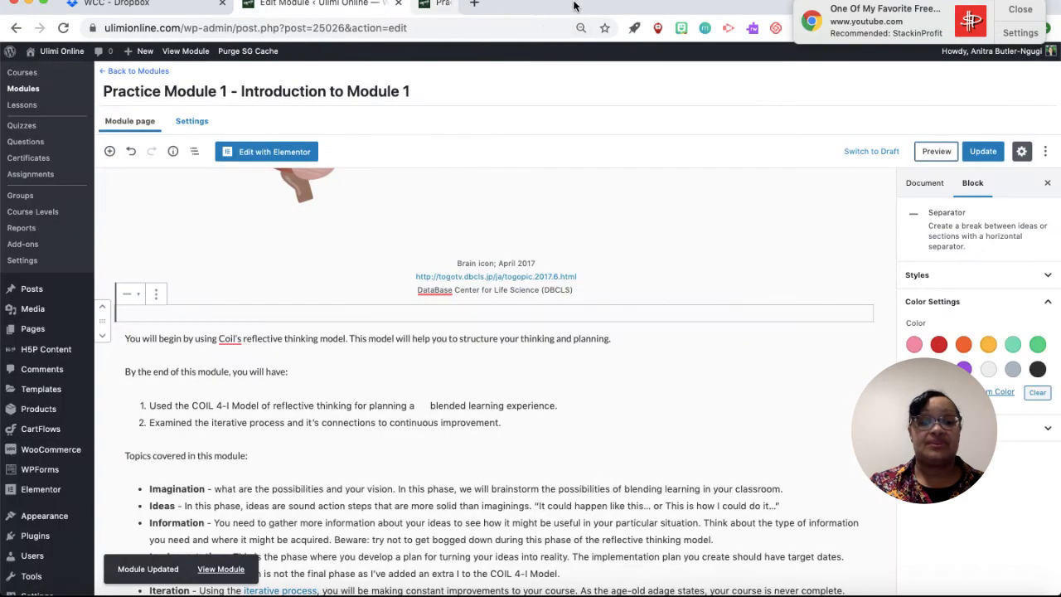
scroll(585, 263, "down", 3)
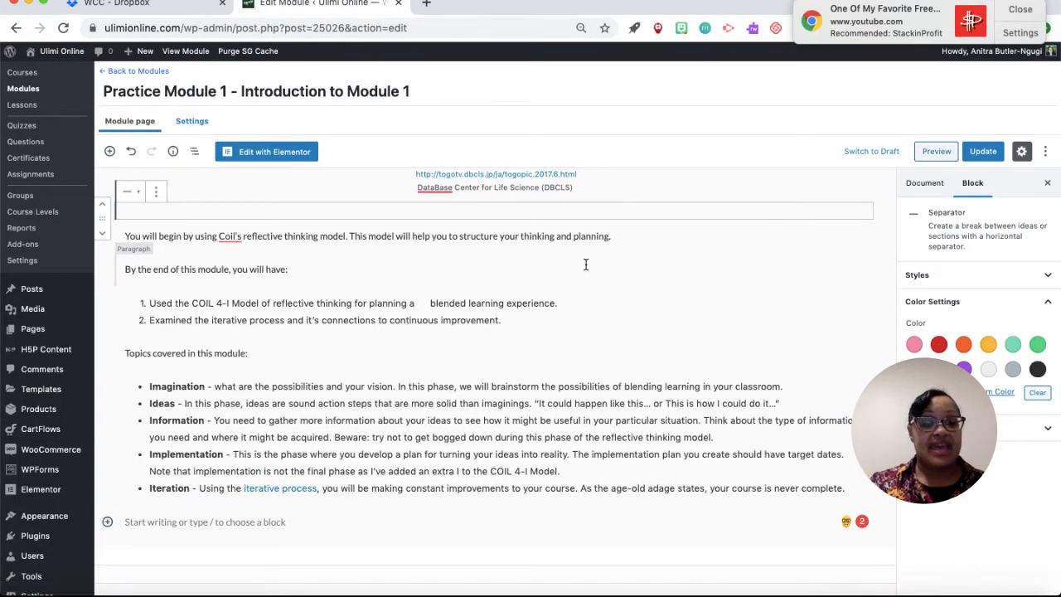
scroll(585, 263, "up", 2)
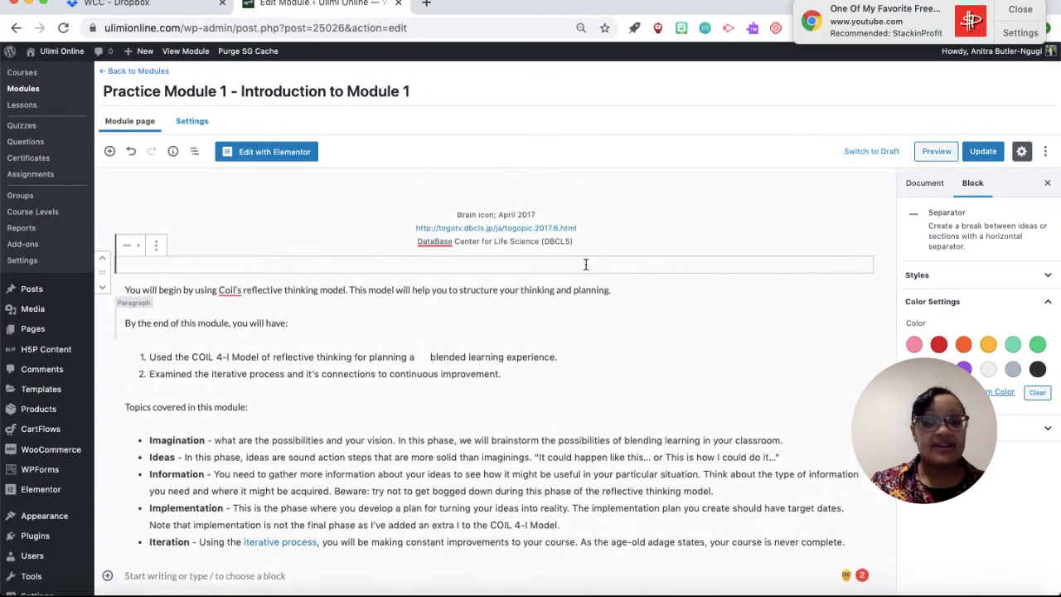
Step: Switch to the Word manuscript and copy the whole Introductory Text cell, from "Blended learning will make" through "4-I planning model."
left_click(998, 590)
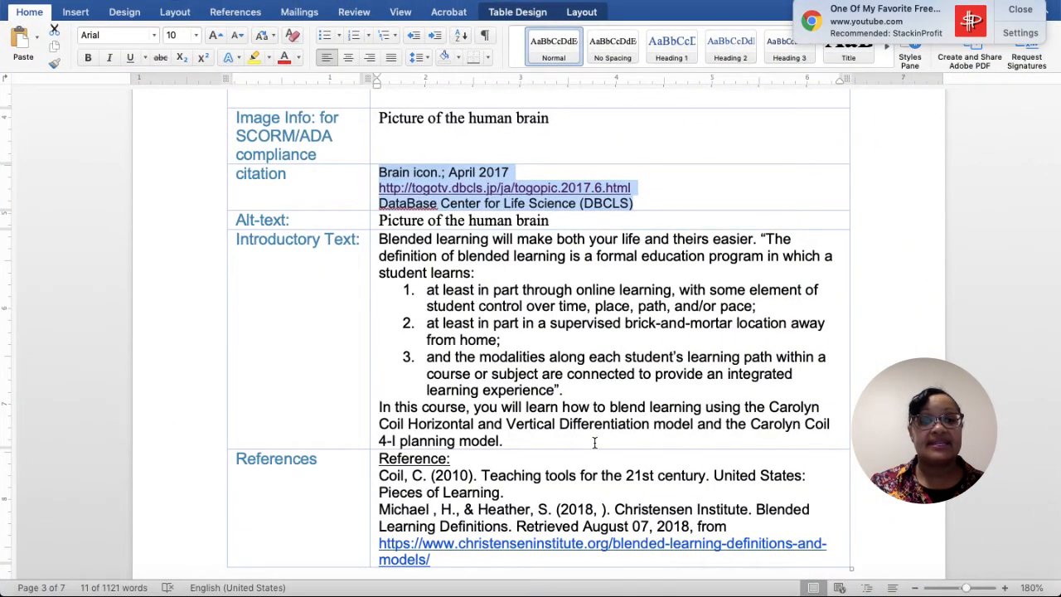
scroll(594, 443, "down", 2)
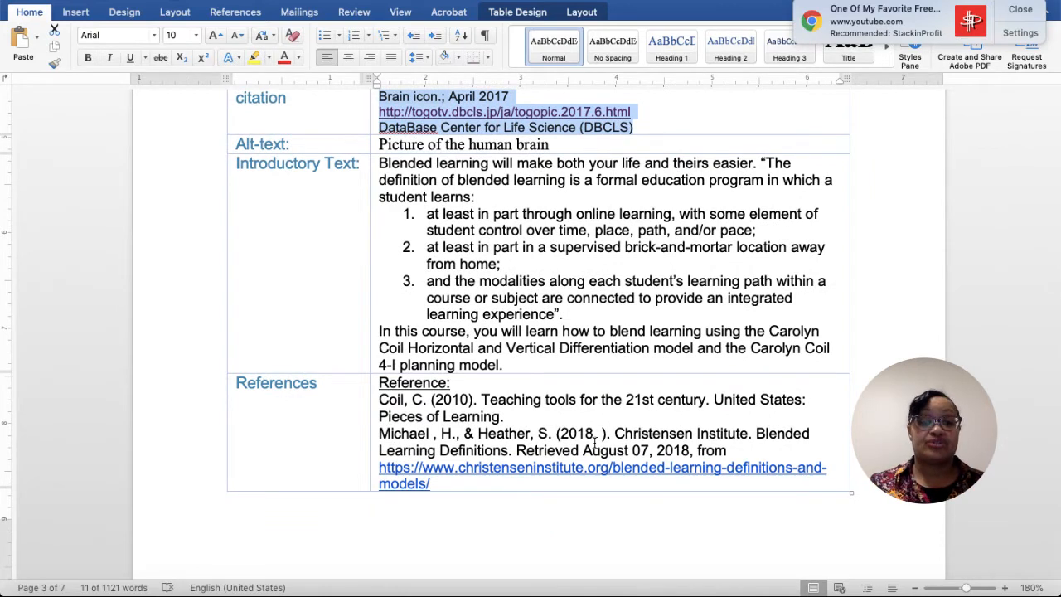
left_click(382, 164)
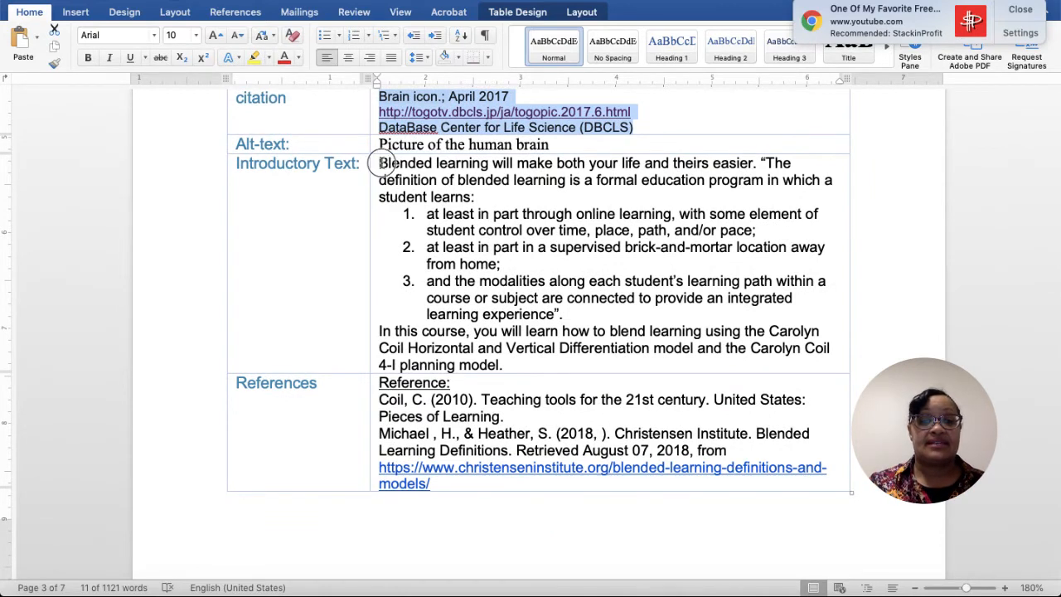
left_click_drag(382, 163, 509, 358)
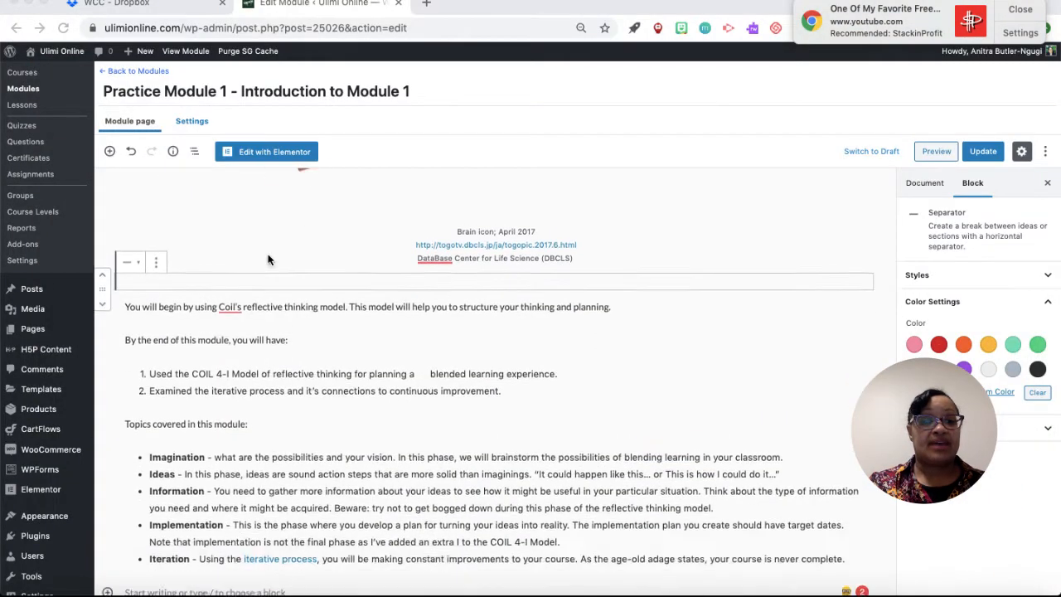
Step: Paste the copied introductory text about blended learning below the Iteration bullet at the end of the module page in the browser
scroll(268, 259, "down", 2)
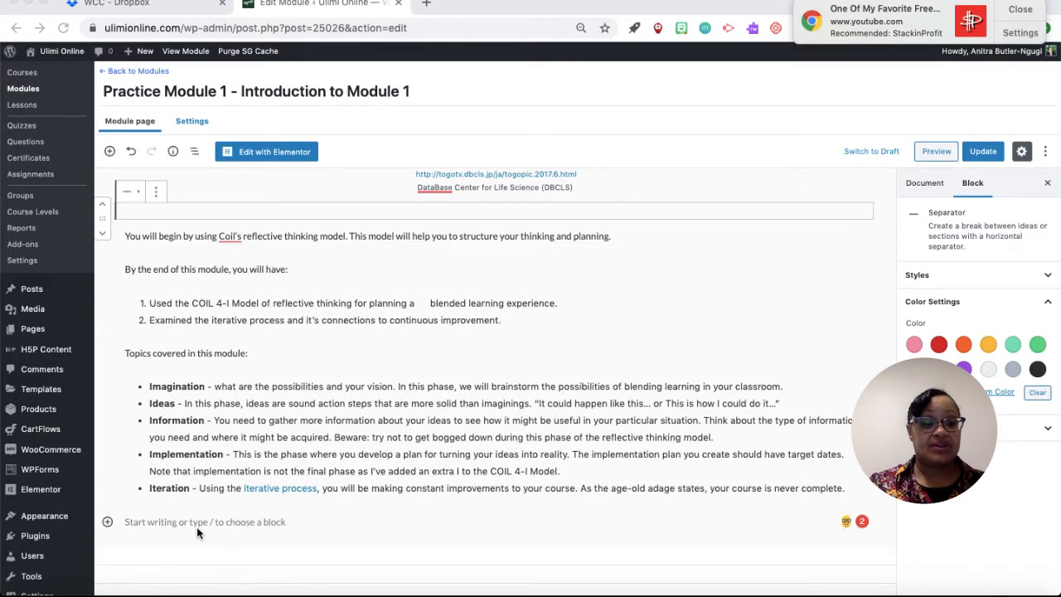
left_click(139, 521)
type("Blended learning will make both your life and theirs easier. \"The definition of blended learning is a formal education program in which a student learns: at least in part through online learning, with some element of student control over time, place, path, and/or pace; at least in part in a supervised brick-and-mortar location away from home; the modalities along each student's learning path within a course or subject are connected to provide an integrated learning experience\". In this course, you will learn how to blend learning using the Carolyn Coil Horizontal and Vertical Differentiation model and the Carolyn Coil 4-I planning model.")
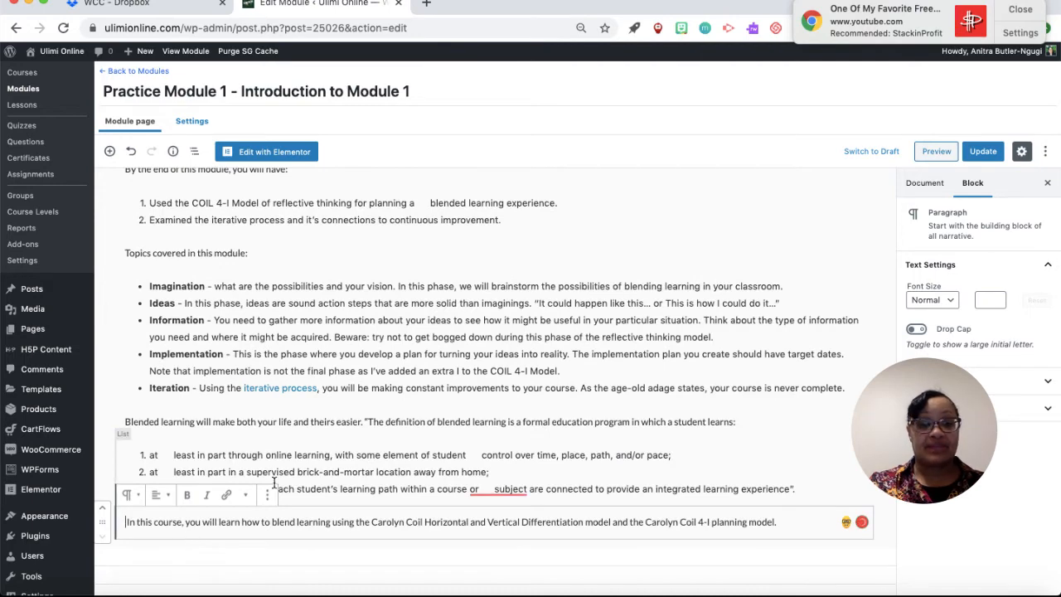
scroll(348, 472, "up", 2)
scroll(315, 460, "down", 2)
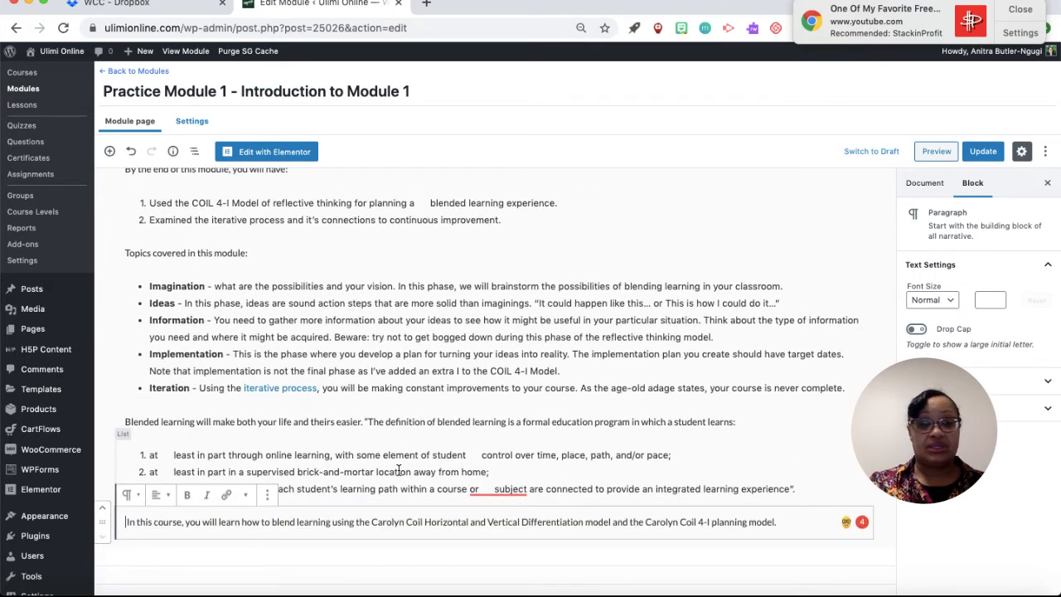
Step: Accept the Grammarly suggestions that remove the extra spaces in "or subject" and "and the" in the new list's third item
left_click(493, 489)
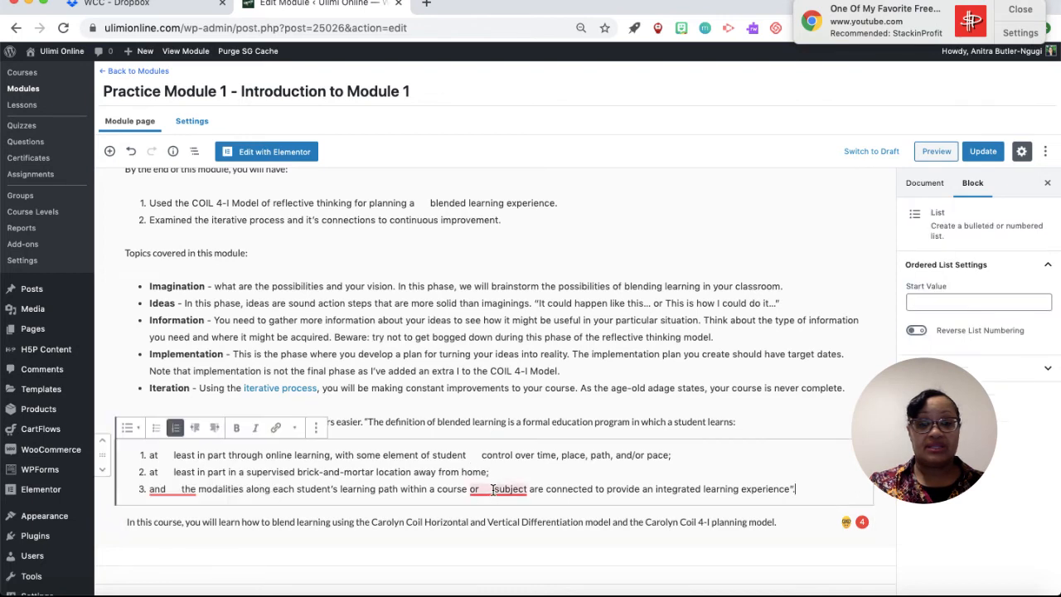
left_click(497, 429)
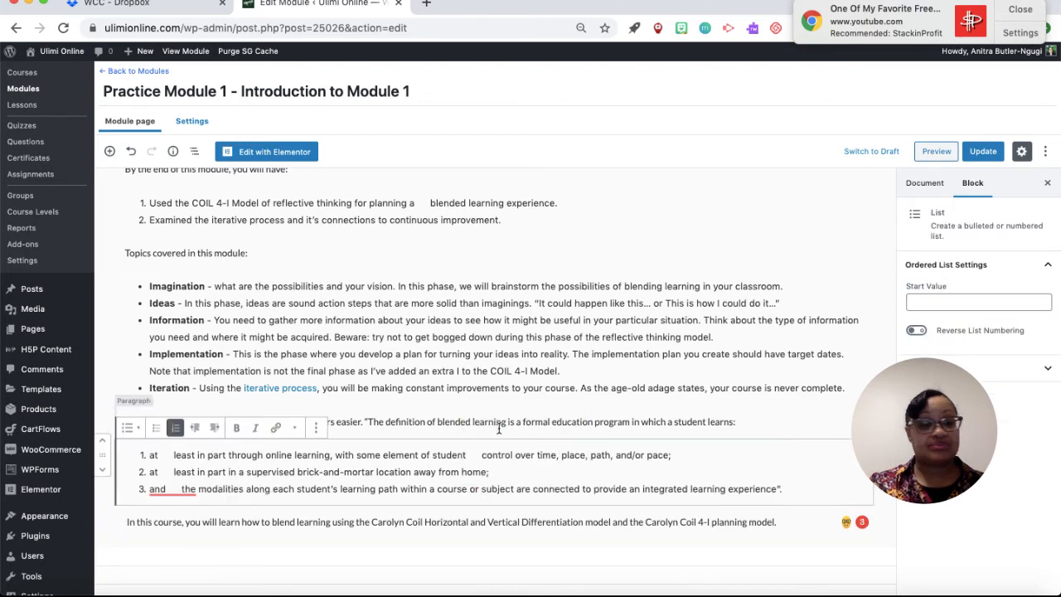
mouse_move(166, 494)
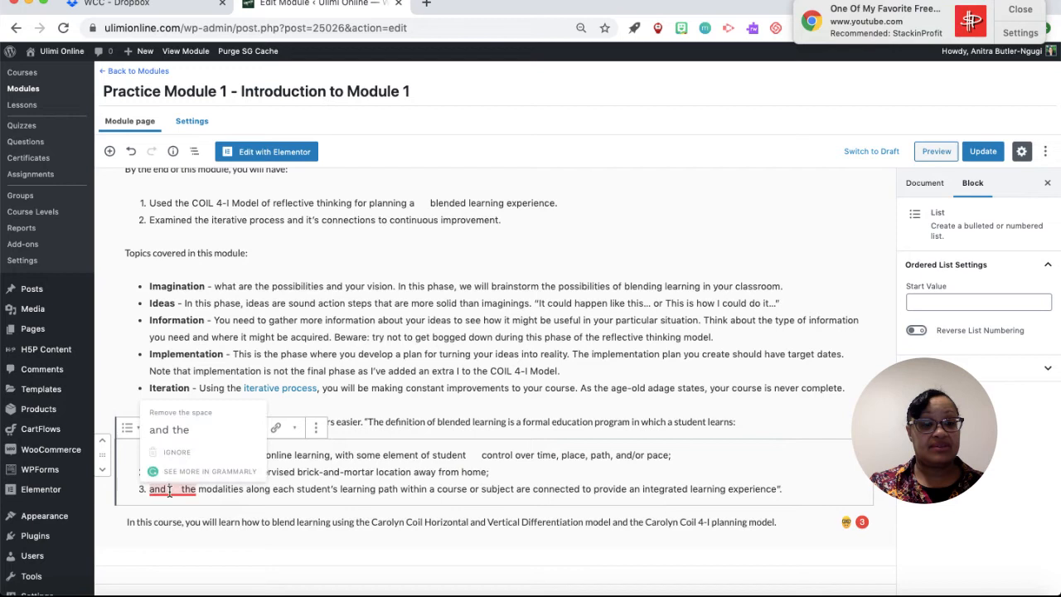
left_click(178, 435)
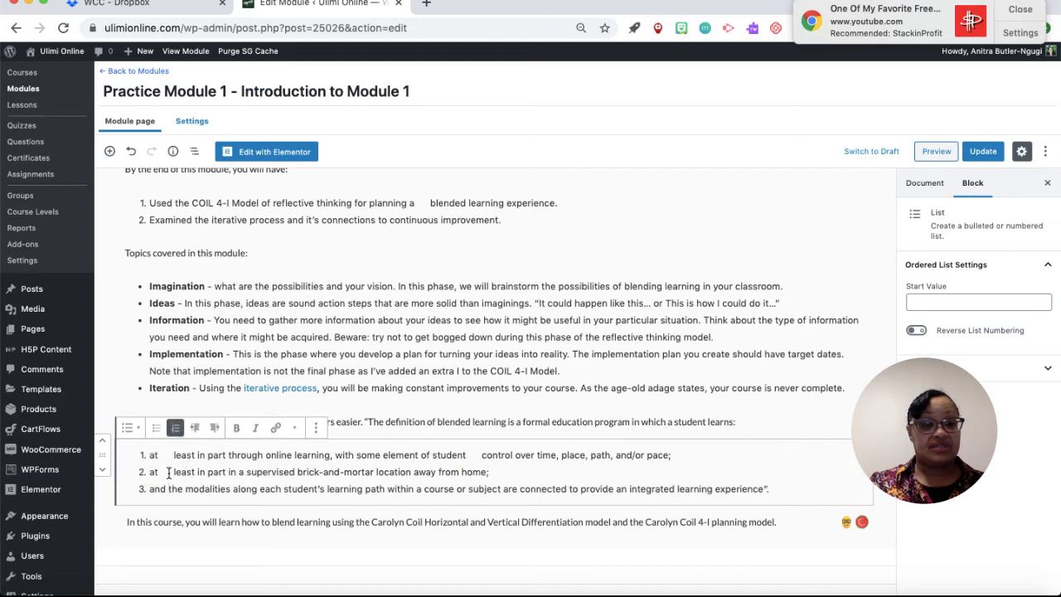
Step: Delete the extra spaces between "at" and "least" in the new list's first and second items, and save the module update
left_click(174, 455)
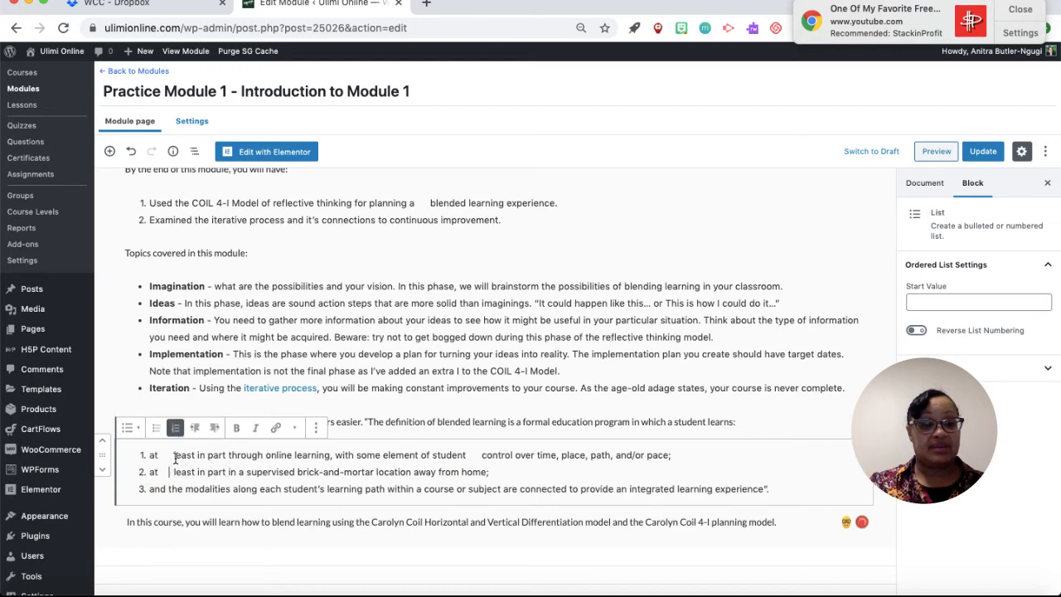
key("BackSpace")
key("BackSpace")
key("BackSpace")
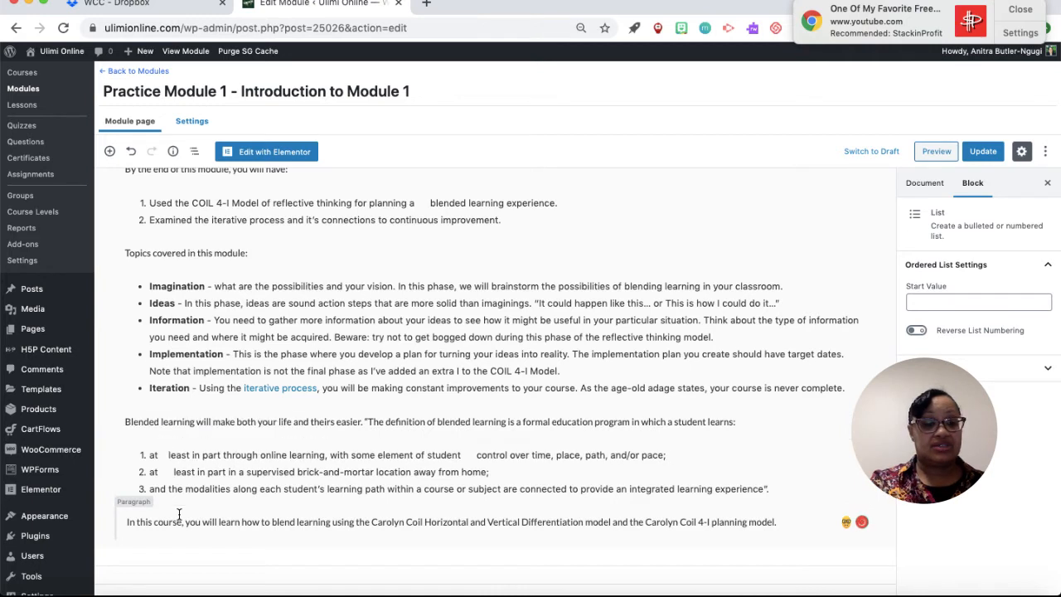
key("BackSpace")
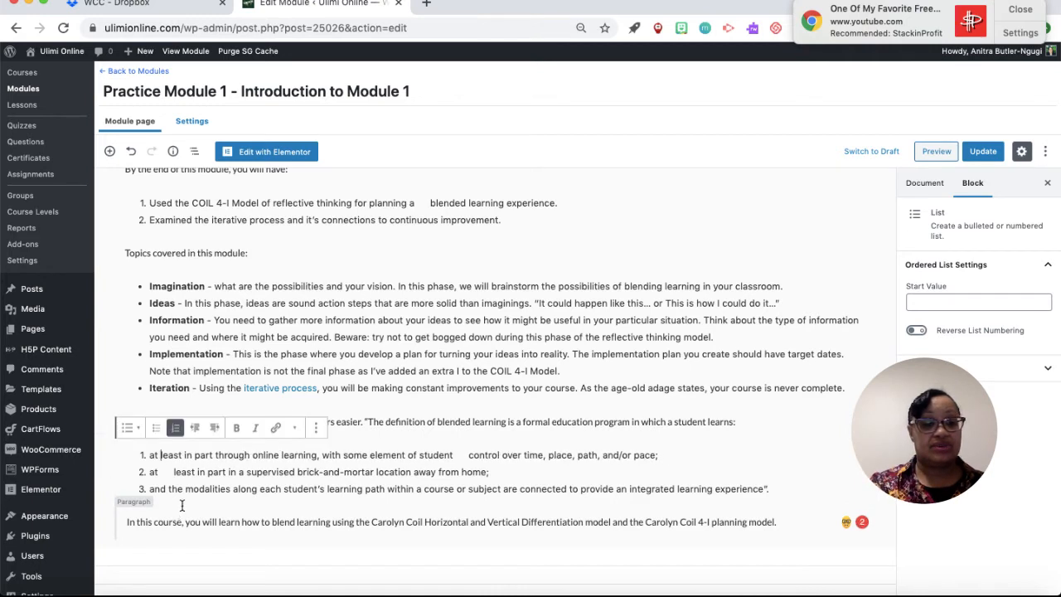
left_click(175, 472)
key("BackSpace")
key("BackSpace")
key("BackSpace")
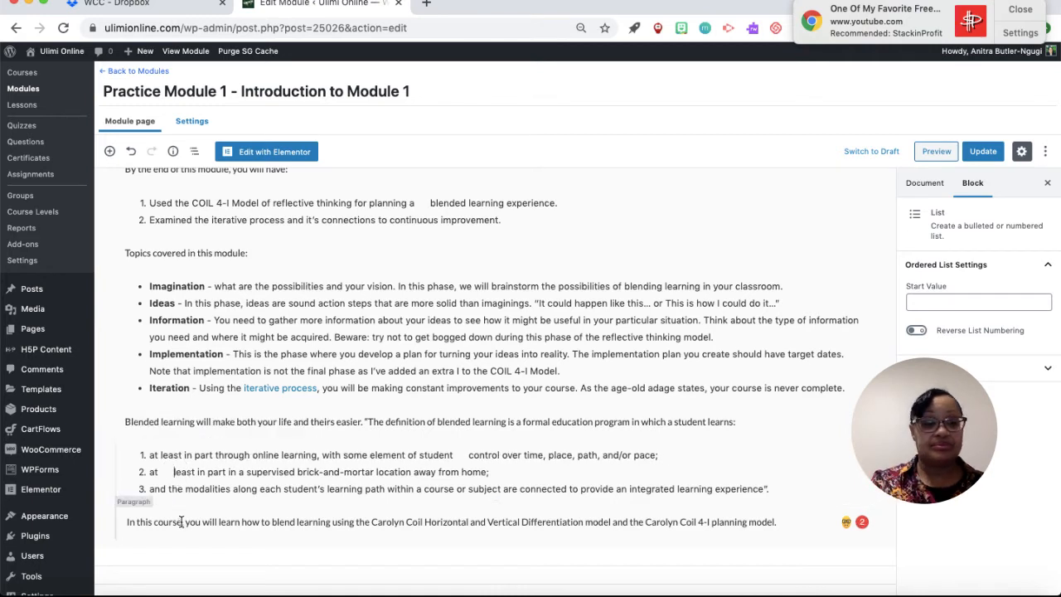
key("BackSpace")
key("BackSpace")
key("BackSpace")
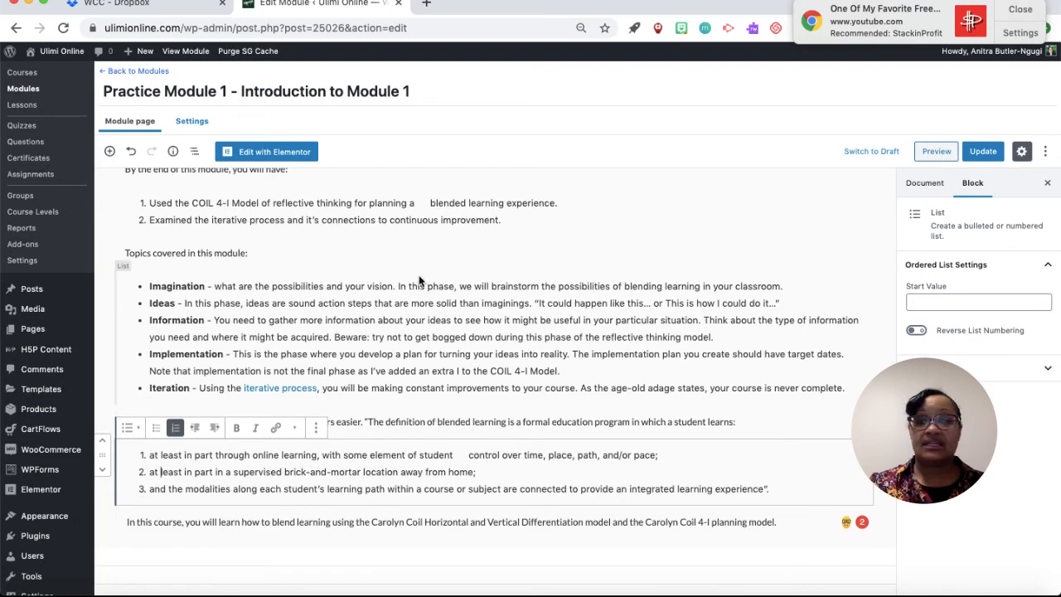
left_click(978, 151)
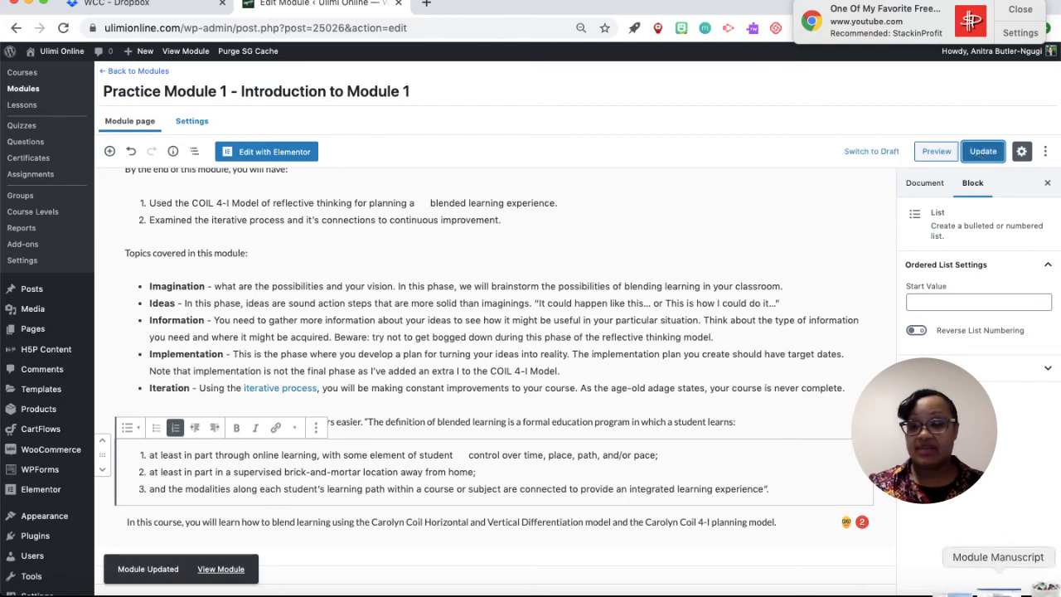
Step: Switch back to the Word manuscript and copy the full contents of the References cell, including the Christensen Institute link
left_click(995, 583)
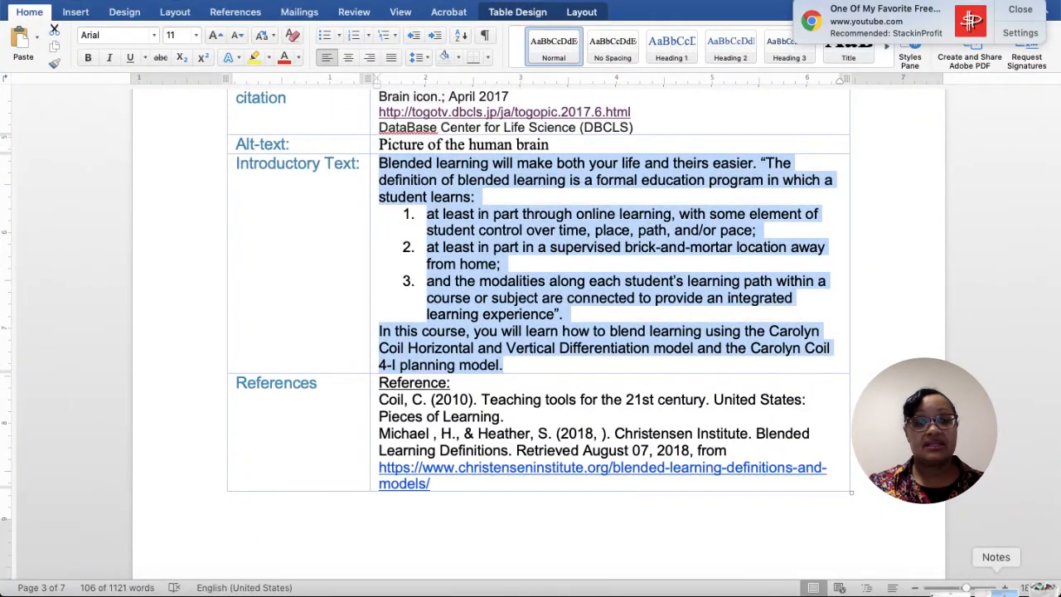
scroll(640, 418, "down", 3)
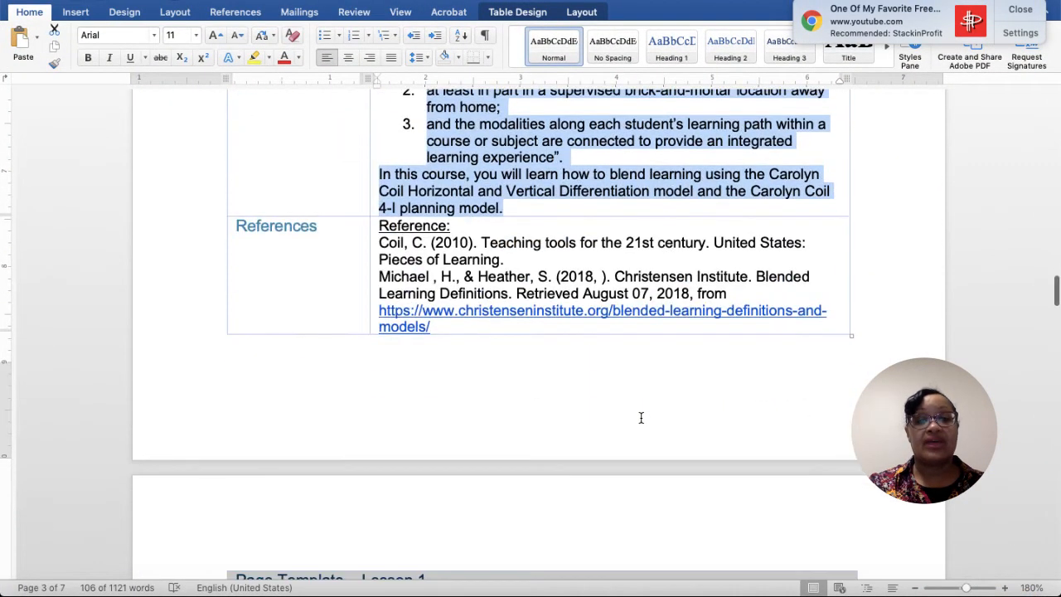
scroll(640, 418, "down", 3)
scroll(639, 417, "up", 5)
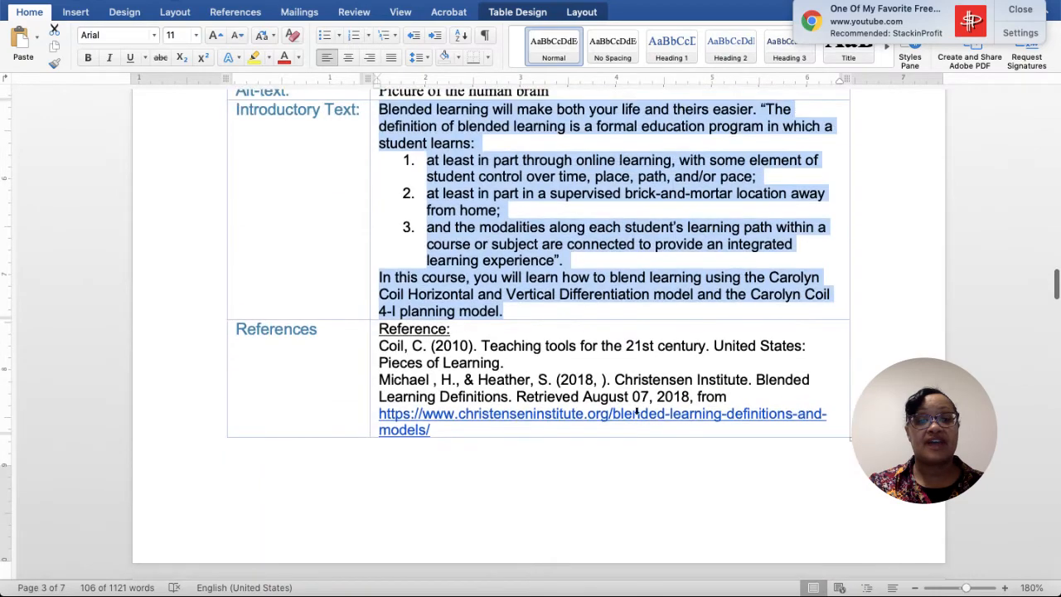
left_click_drag(384, 330, 446, 423)
key("super+c")
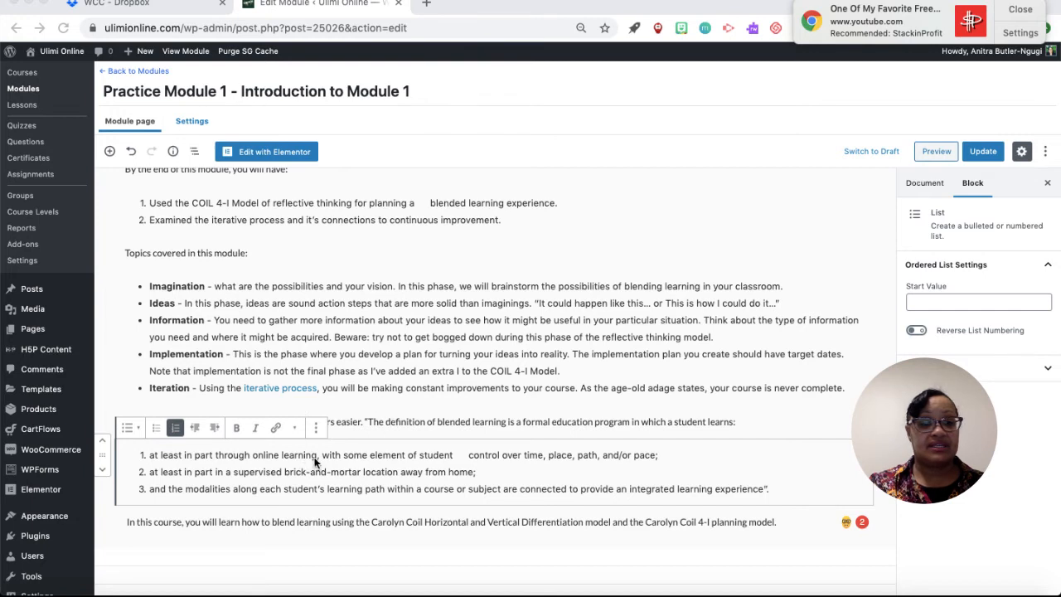
Step: Paste the copied references into a new paragraph block after the page's closing paragraph in the browser, and save the module update
left_click(153, 524)
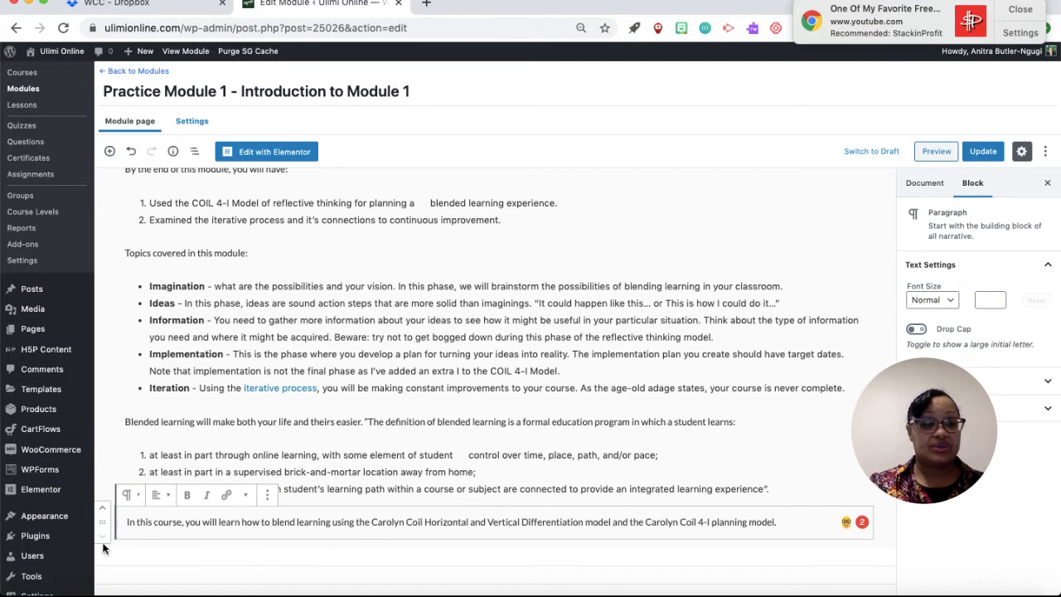
left_click(173, 550)
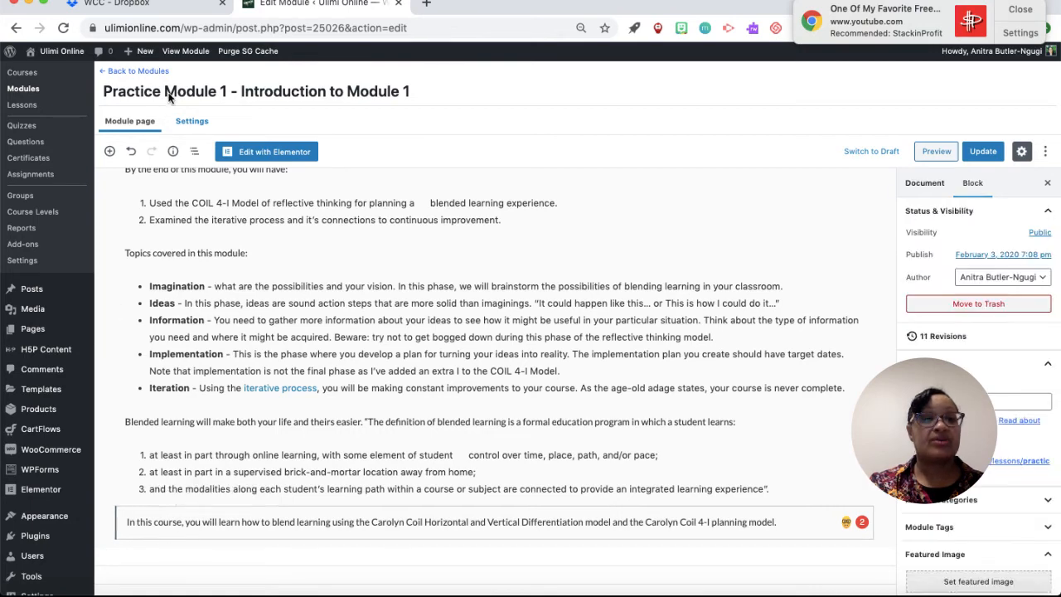
left_click(109, 151)
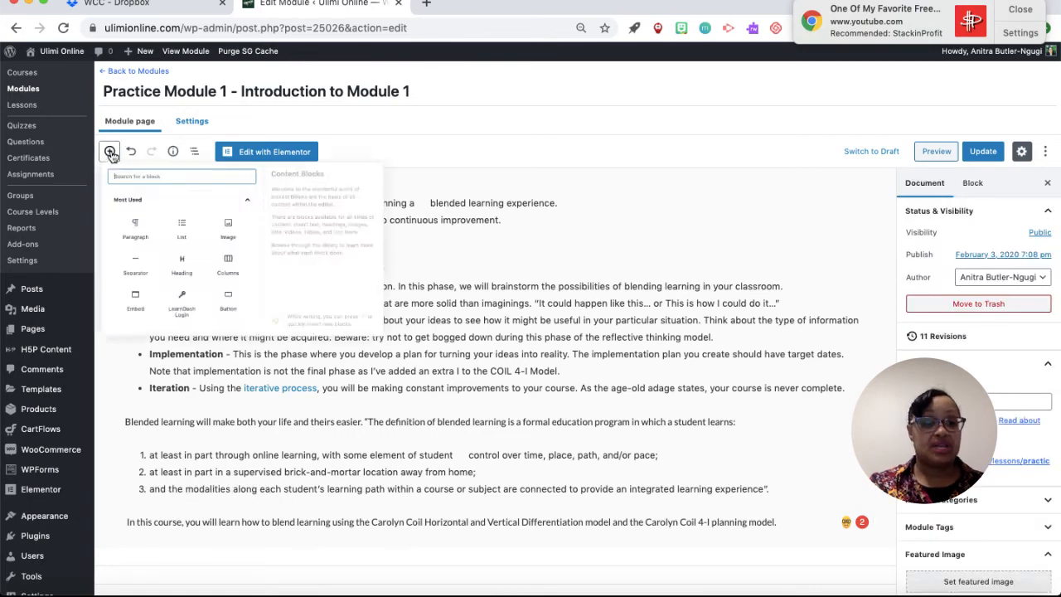
left_click(146, 265)
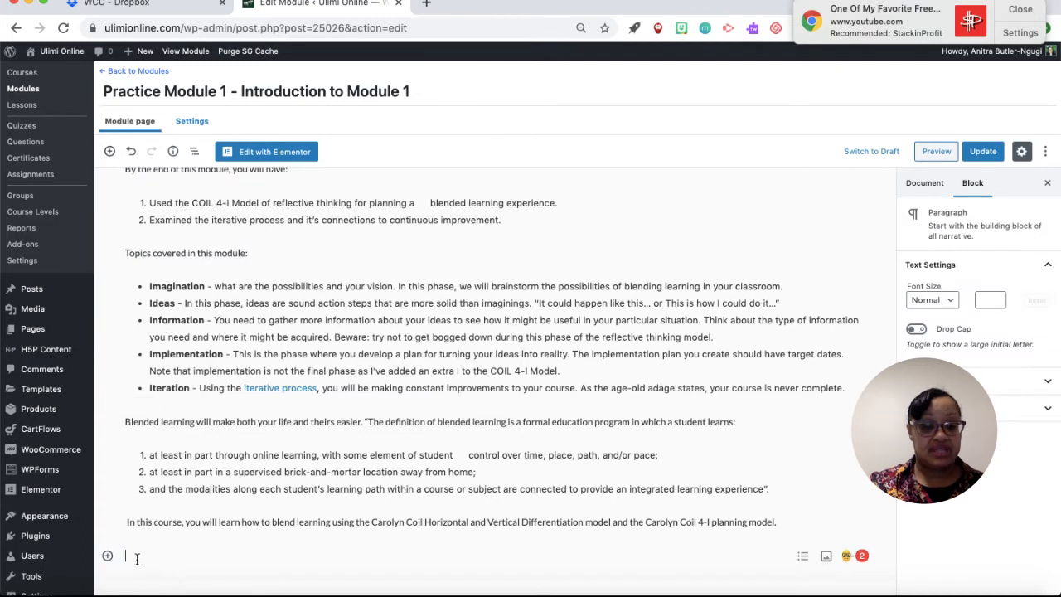
key("super+v")
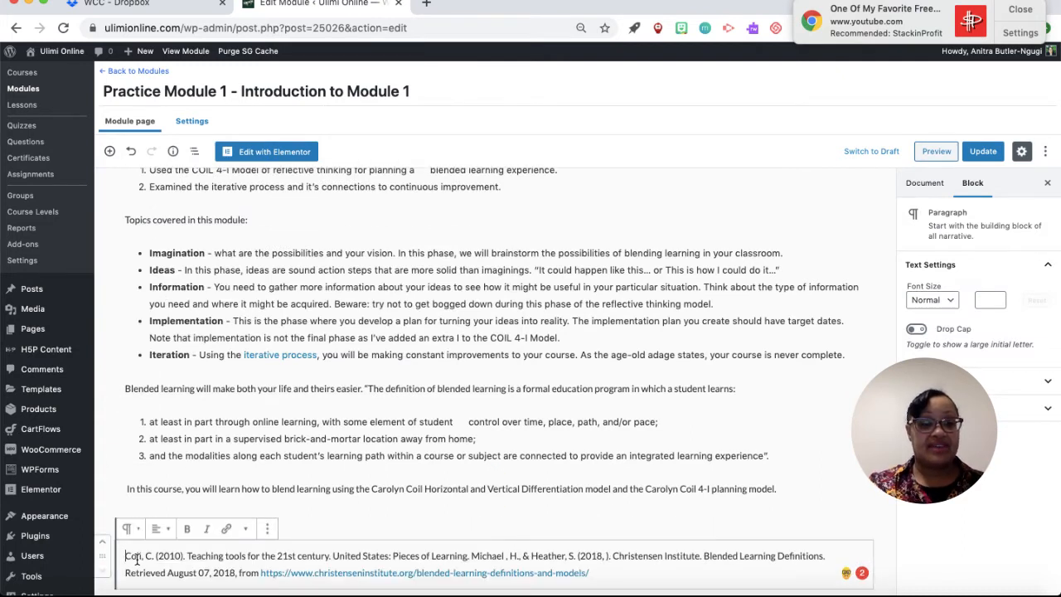
scroll(137, 560, "down", 2)
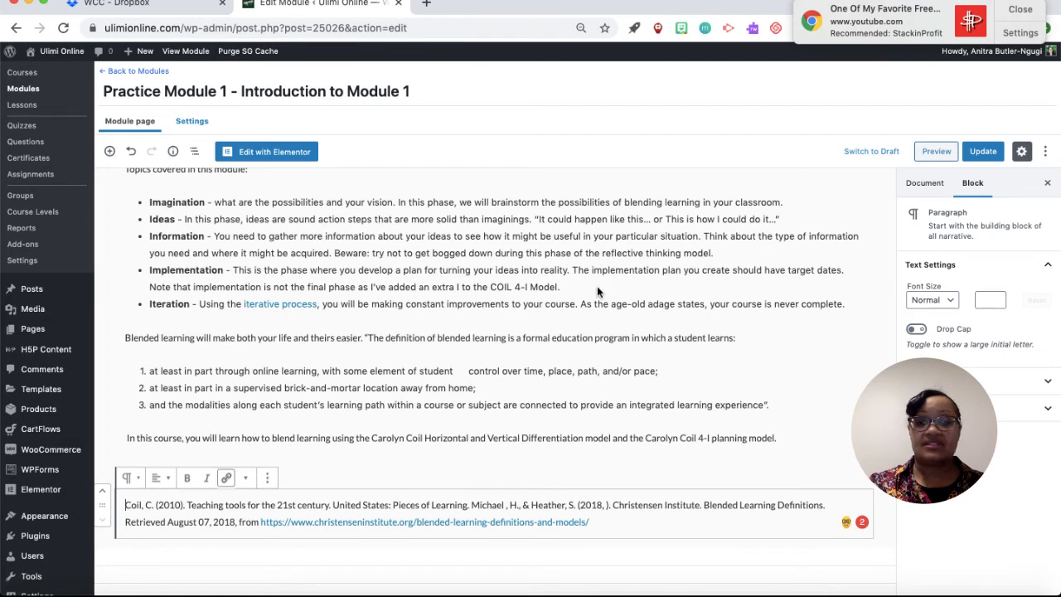
left_click(984, 153)
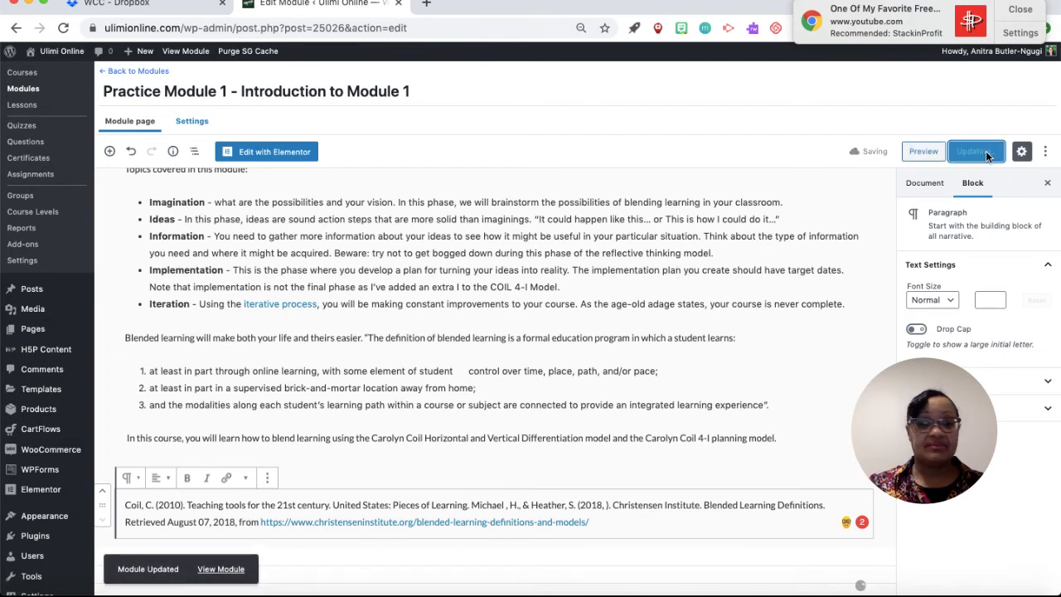
Step: Preview the module page, examine it from the brain image through the references and Module Content section, and close the preview
left_click(937, 151)
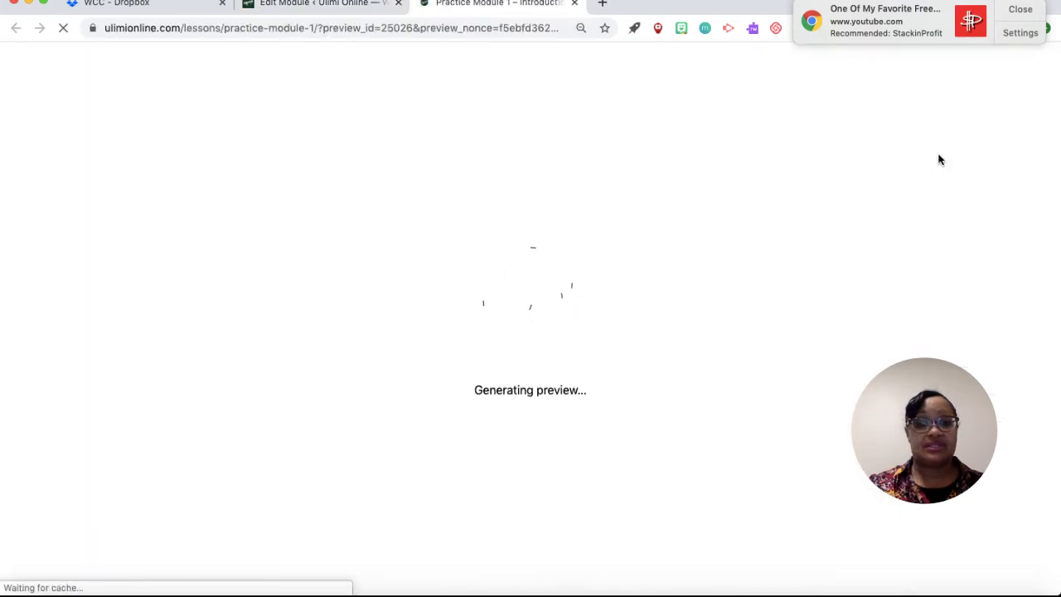
scroll(939, 160, "down", 2)
scroll(939, 160, "down", 5)
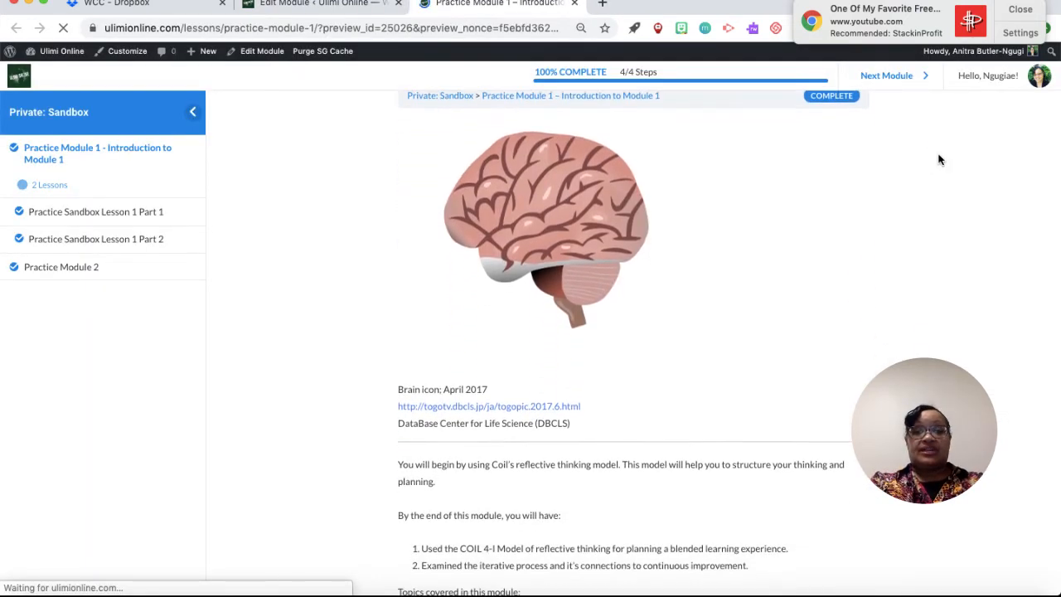
scroll(939, 160, "down", 4)
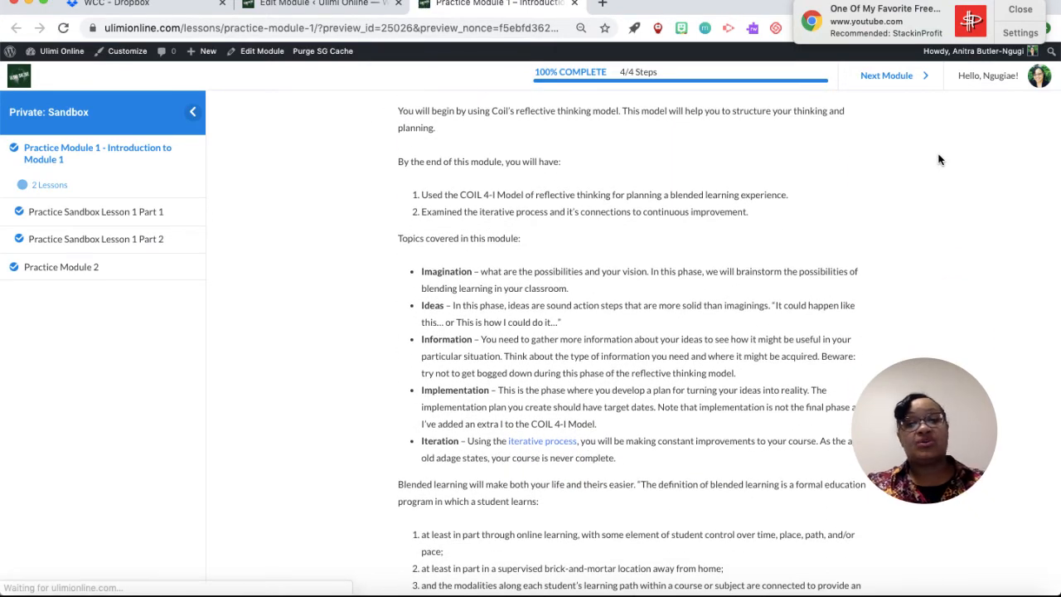
scroll(939, 160, "down", 2)
scroll(939, 160, "down", 4)
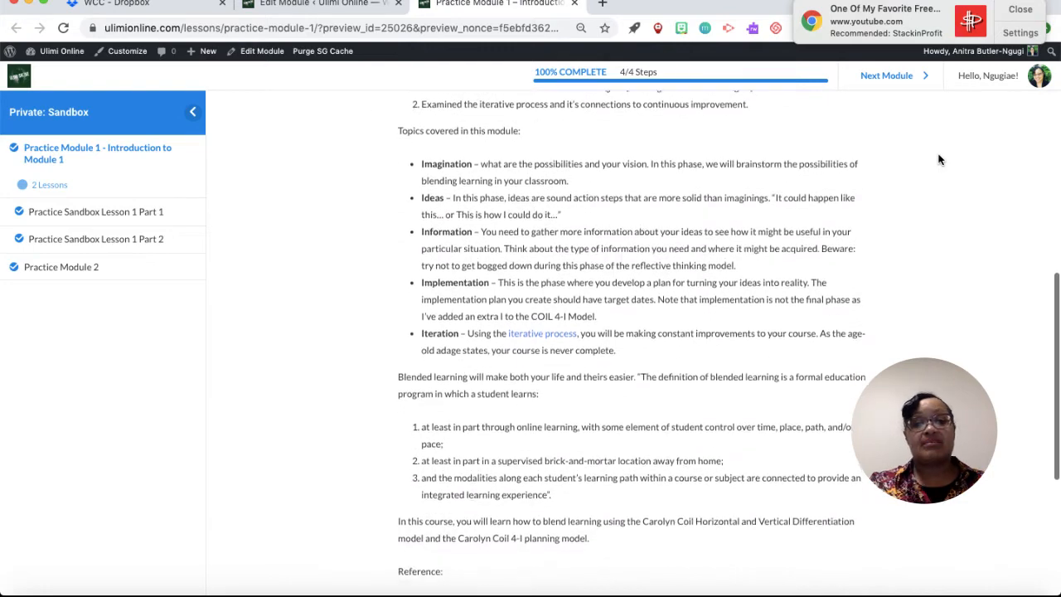
scroll(939, 160, "down", 4)
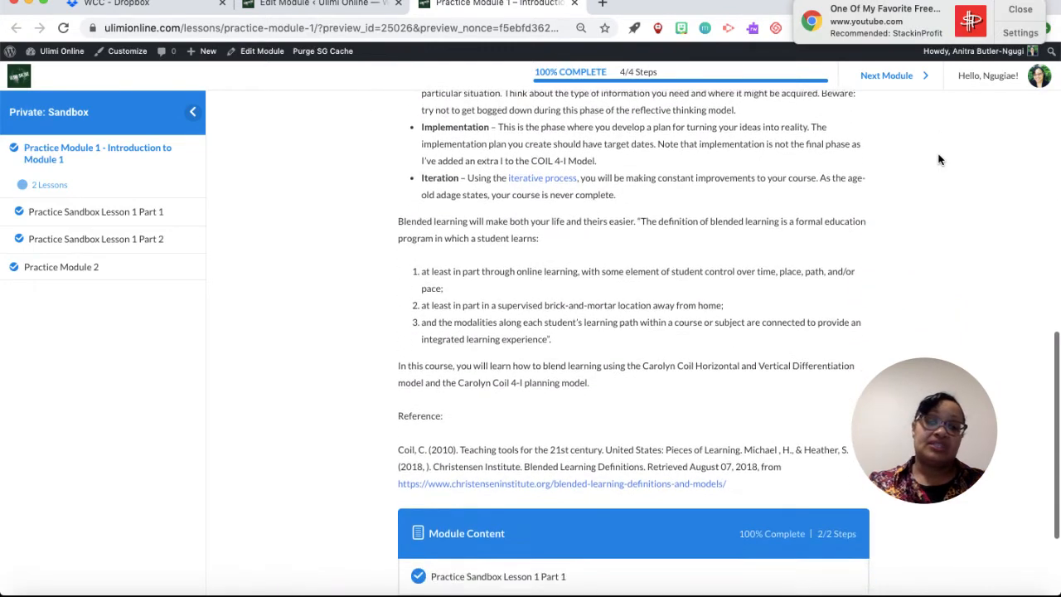
scroll(939, 160, "down", 2)
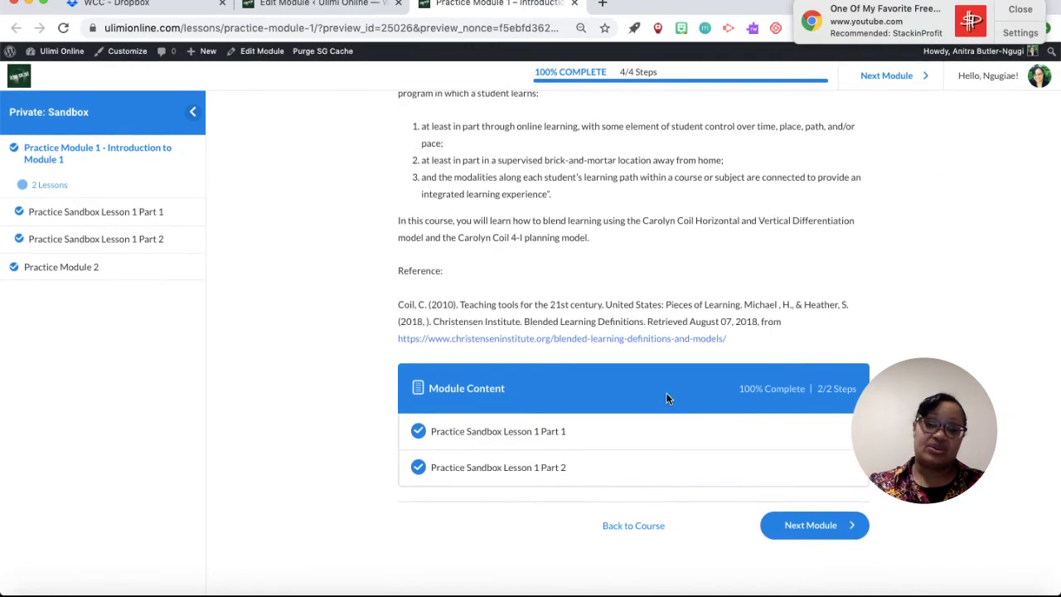
scroll(643, 448, "up", 15)
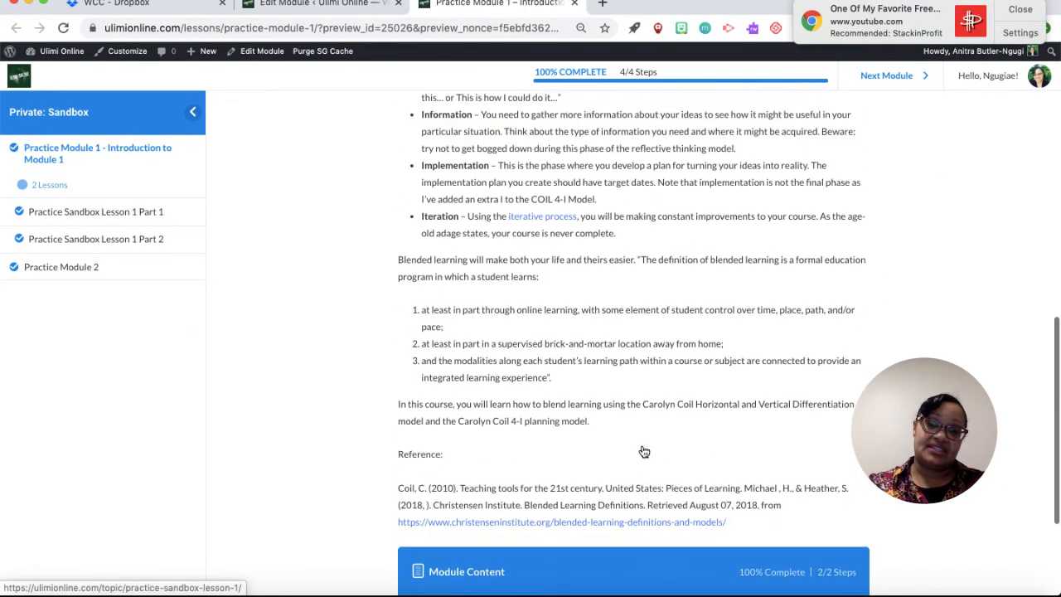
scroll(642, 450, "up", 10)
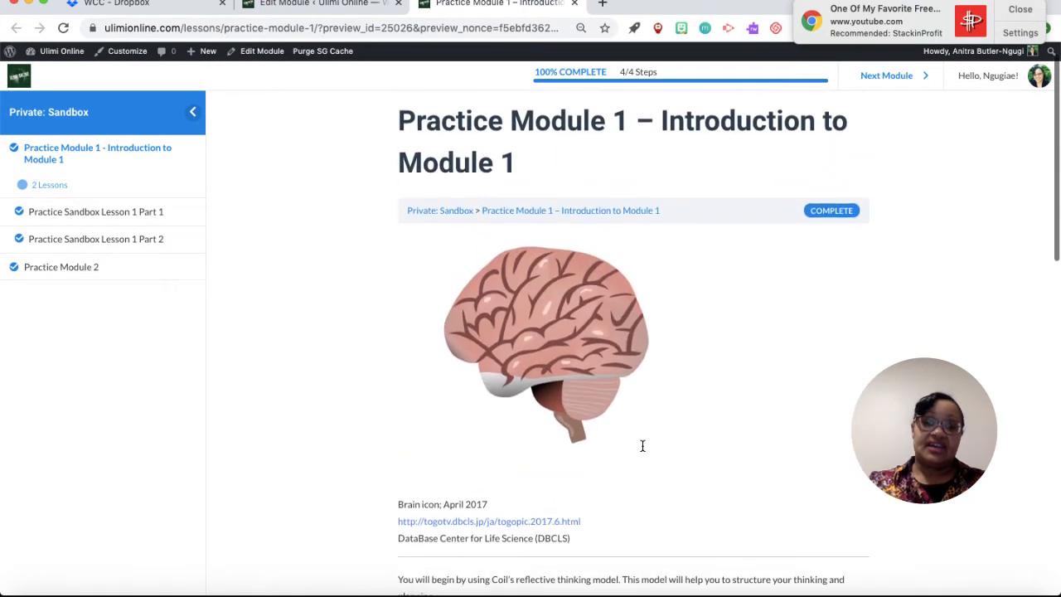
scroll(641, 450, "down", 5)
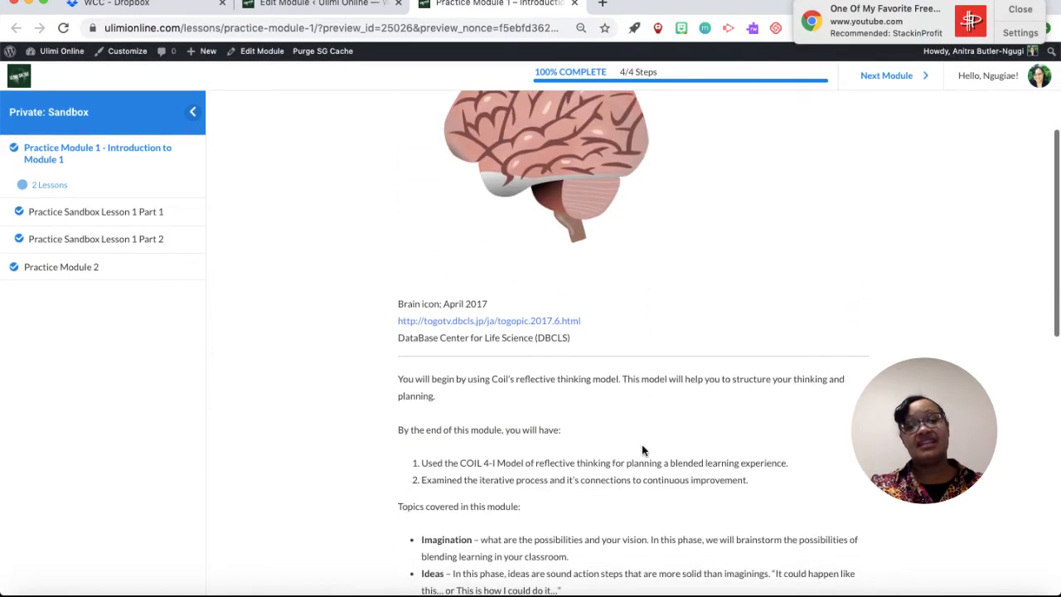
scroll(641, 450, "down", 17)
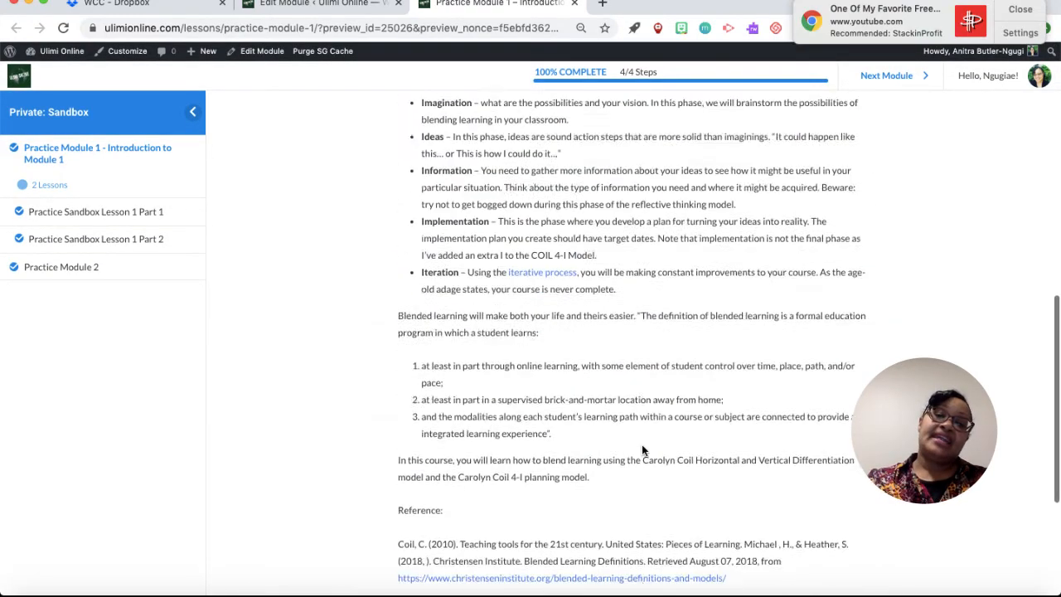
scroll(644, 451, "up", 10)
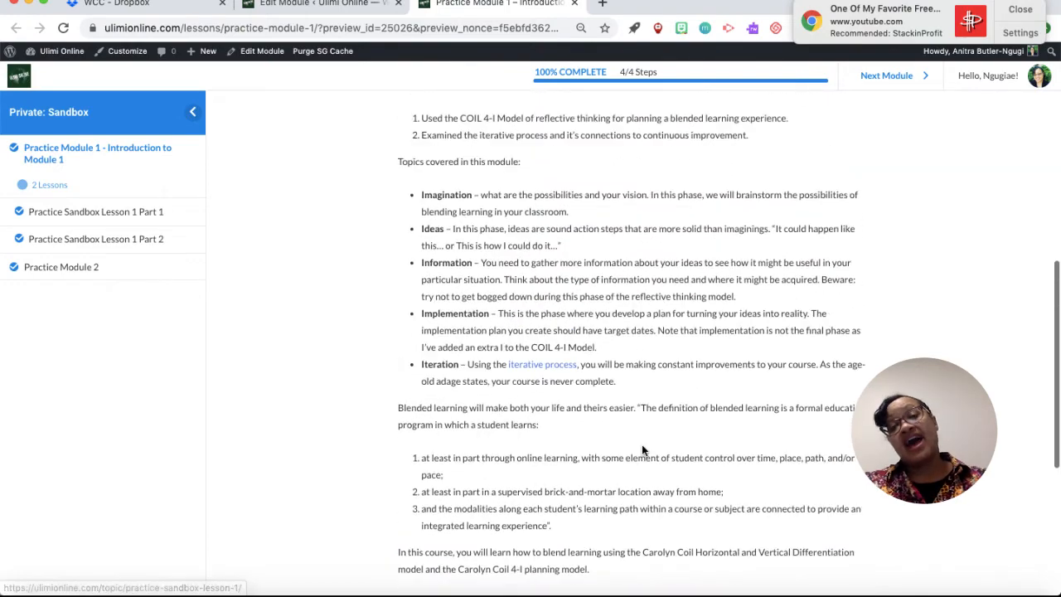
scroll(643, 450, "down", 5)
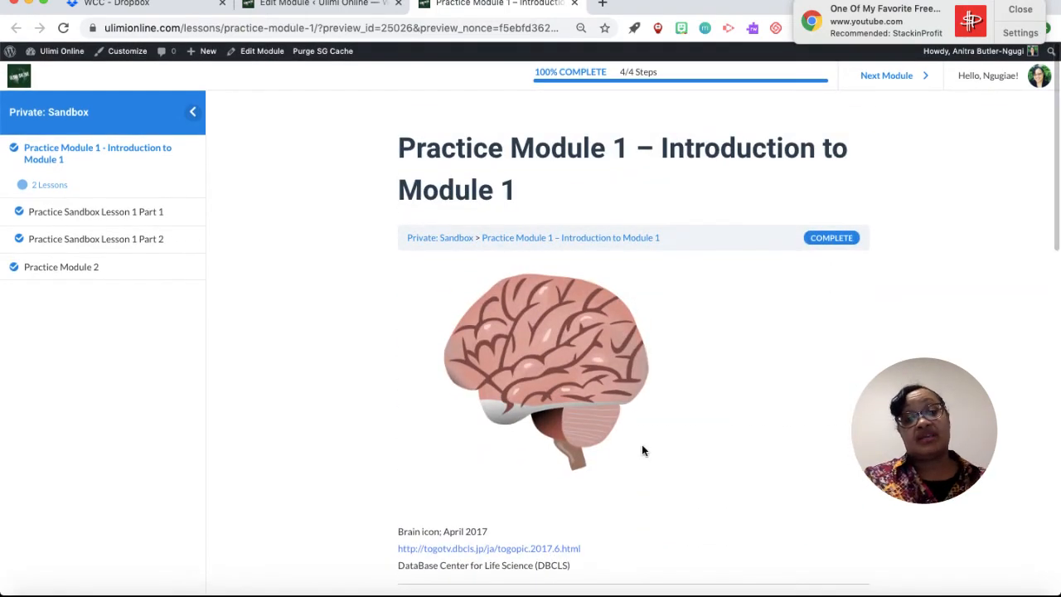
scroll(641, 444, "down", 2)
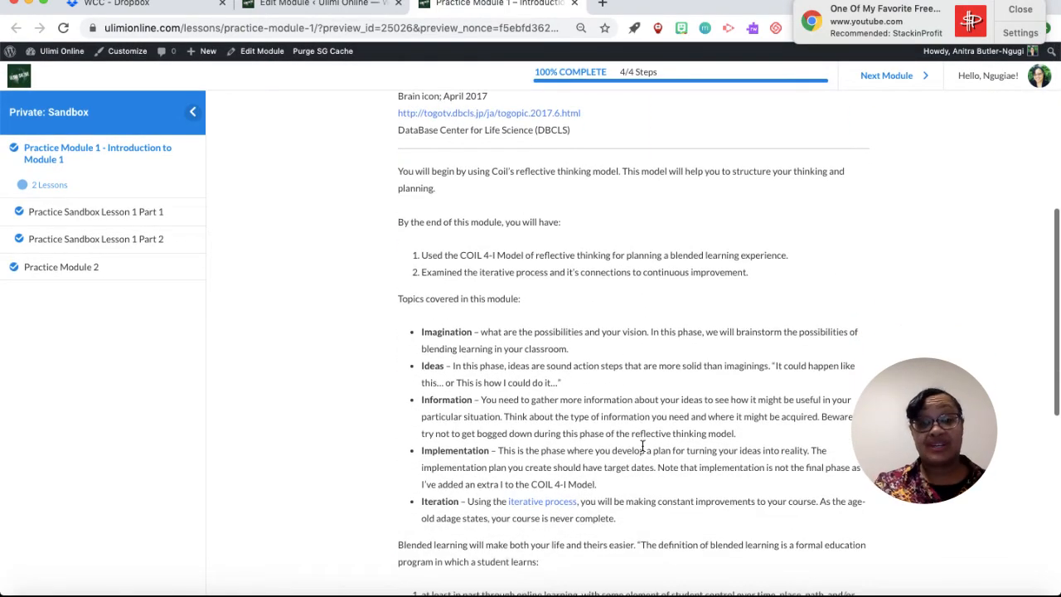
left_click(574, 5)
Step: Set the font size of the opening paragraph below the brain image citation to Medium
scroll(590, 283, "up", 10)
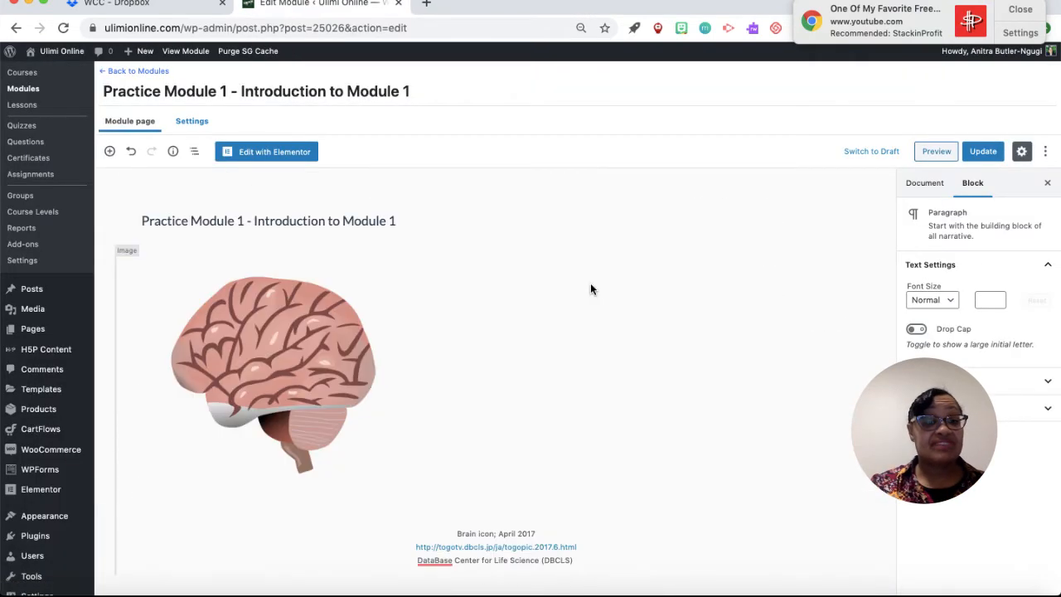
scroll(590, 288, "down", 5)
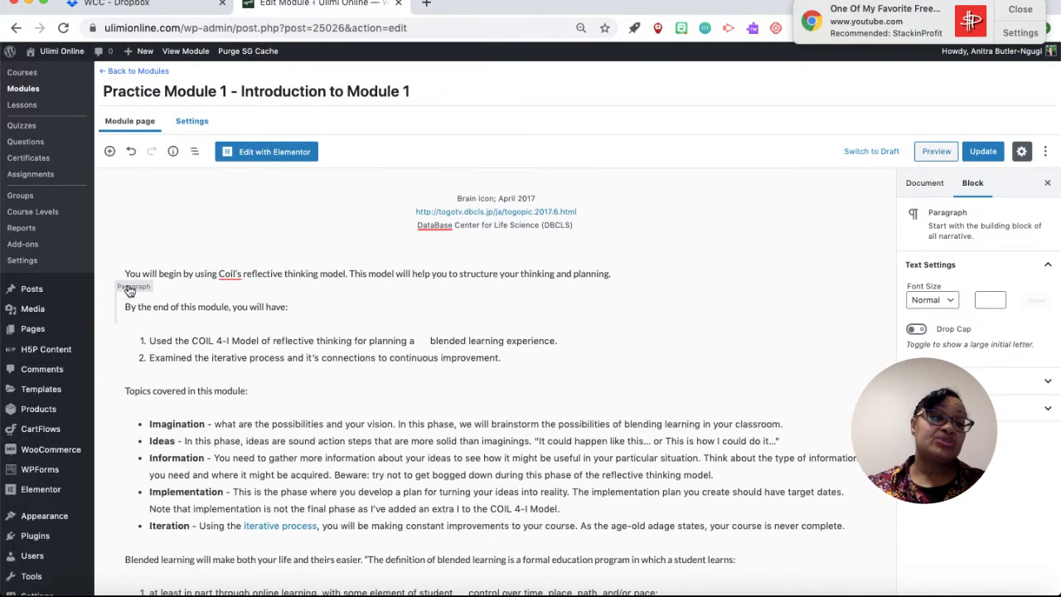
left_click(130, 274)
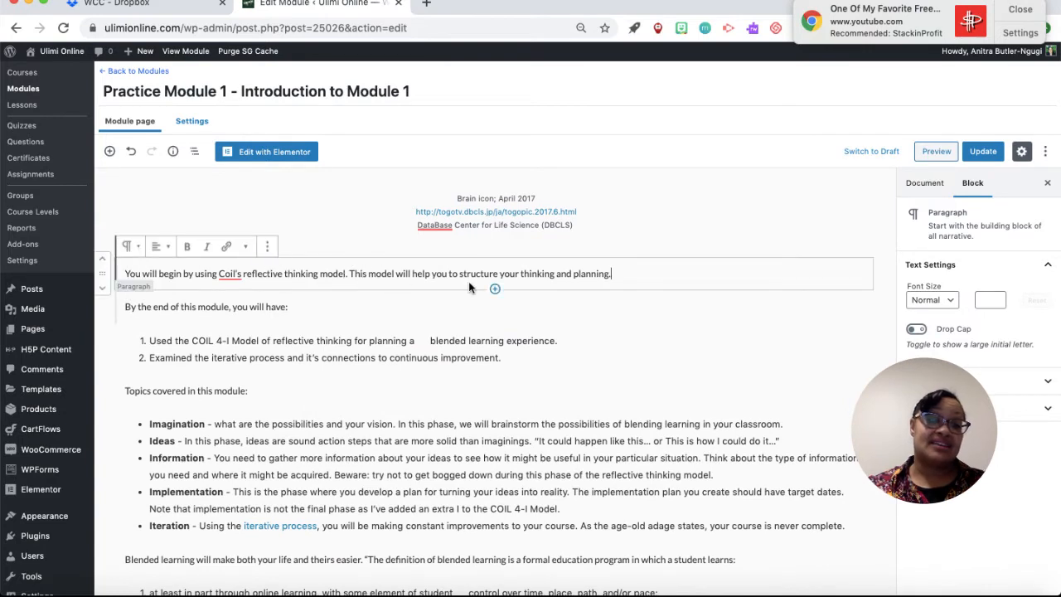
left_click_drag(621, 274, 118, 273)
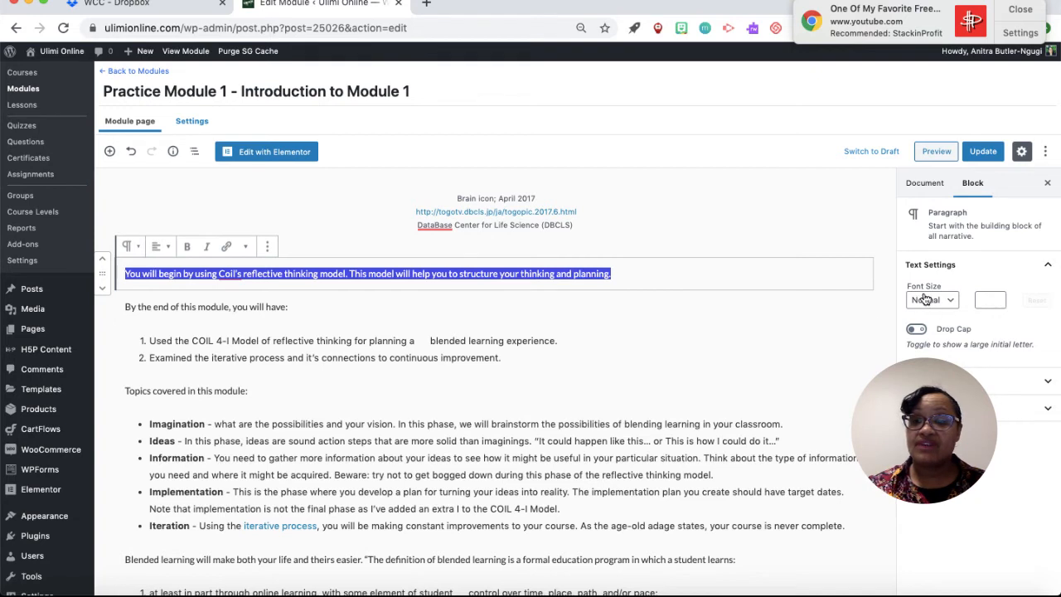
left_click(949, 303)
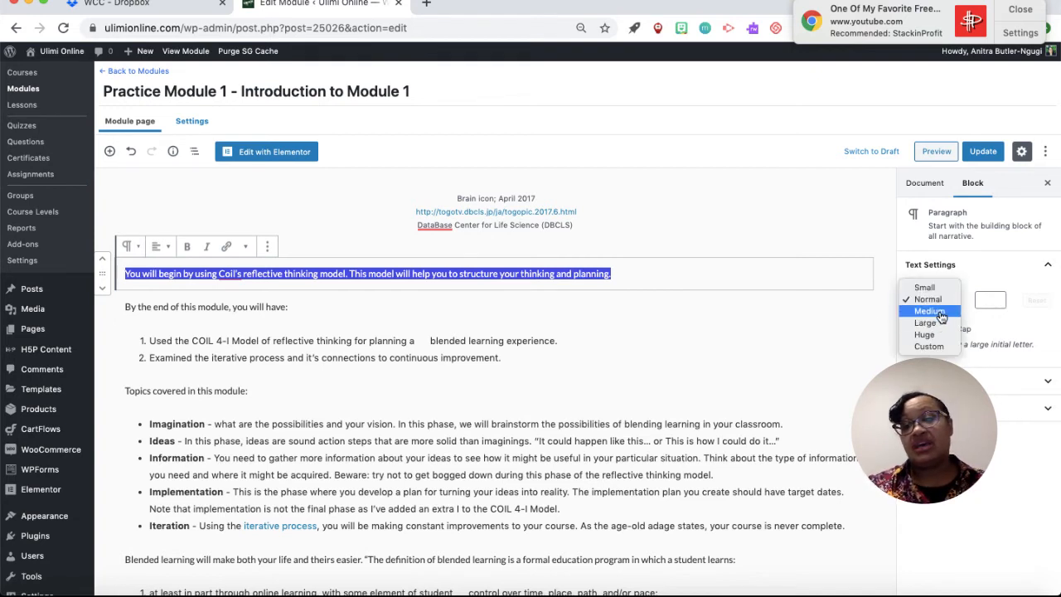
left_click(929, 310)
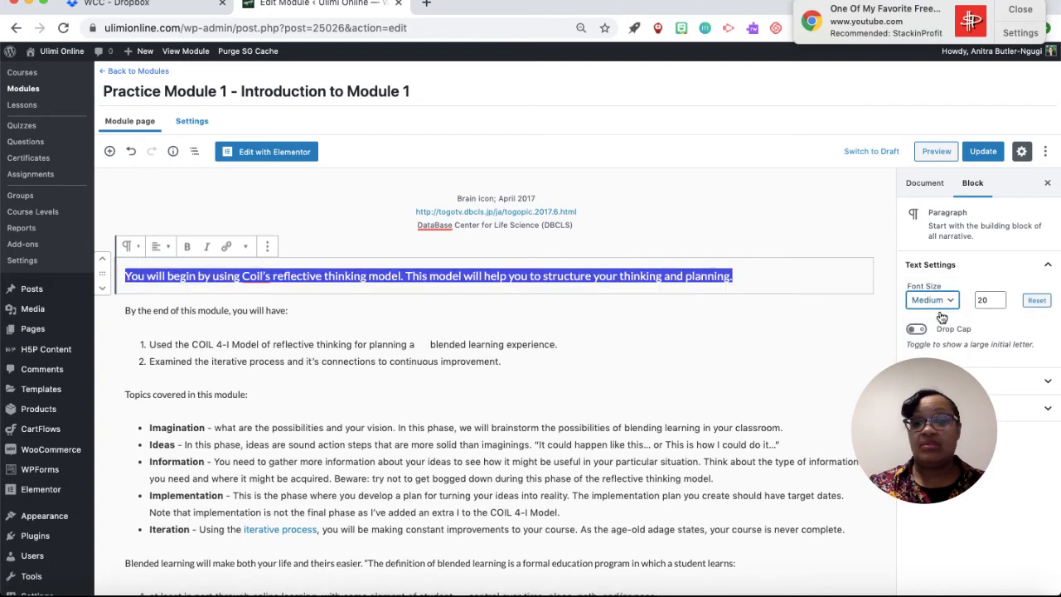
Step: Try the Large and Normal font sizes on the opening paragraph, and return it to Medium
left_click(950, 303)
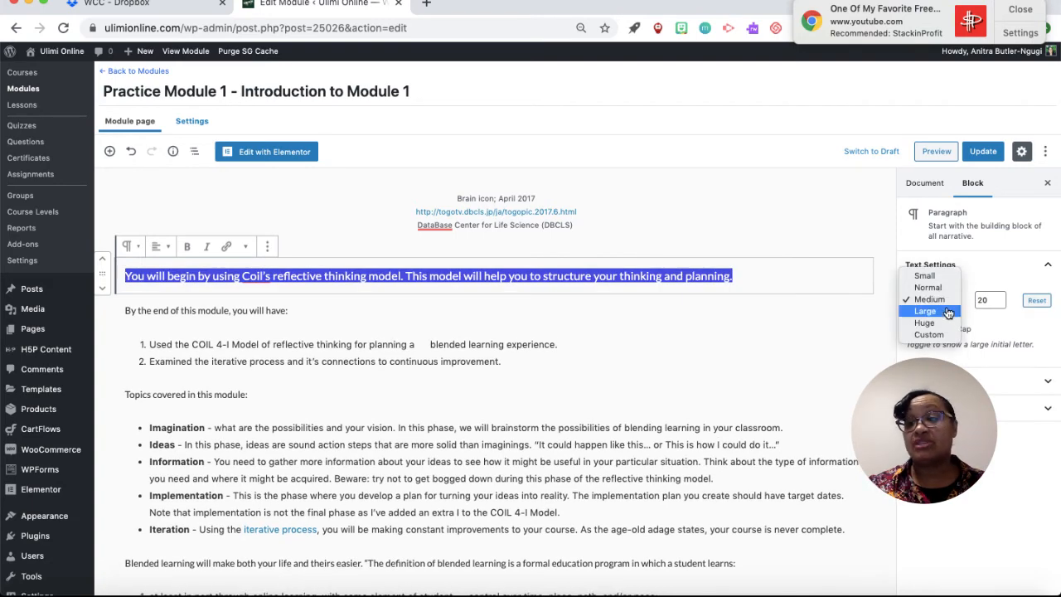
left_click(948, 315)
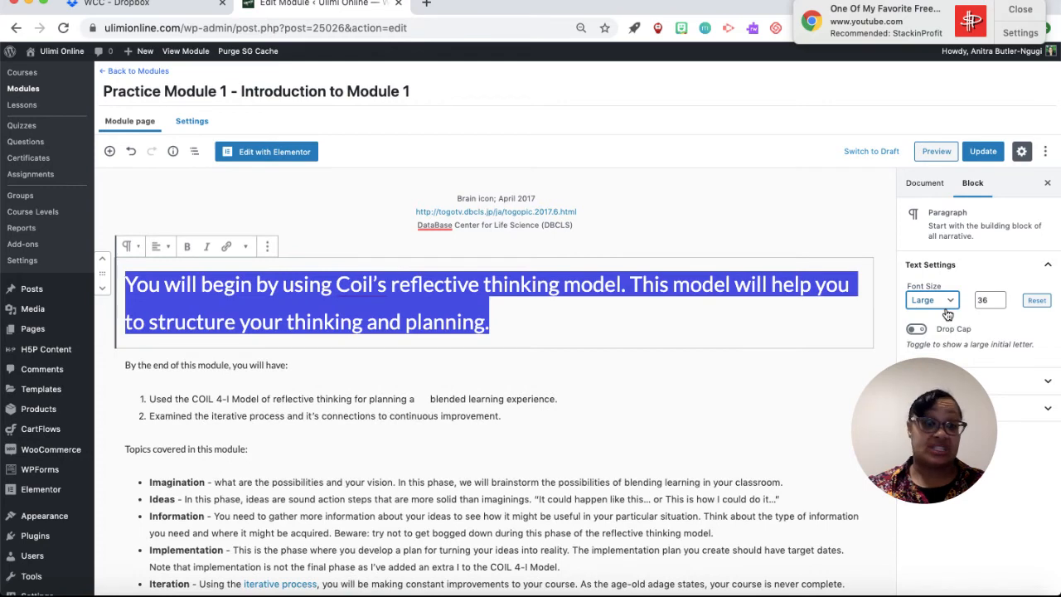
left_click(953, 303)
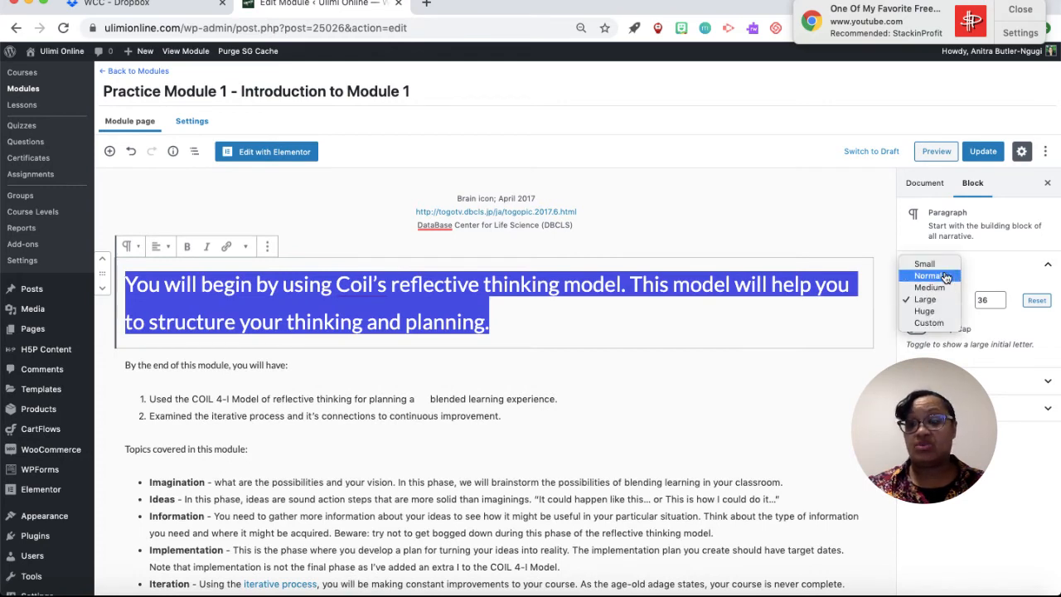
left_click(944, 277)
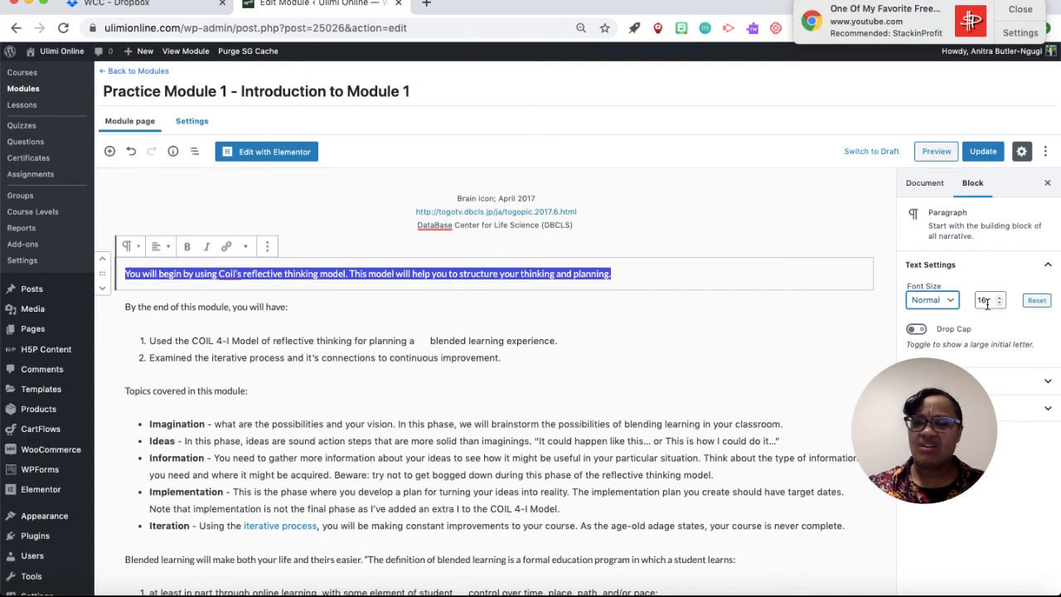
left_click(958, 303)
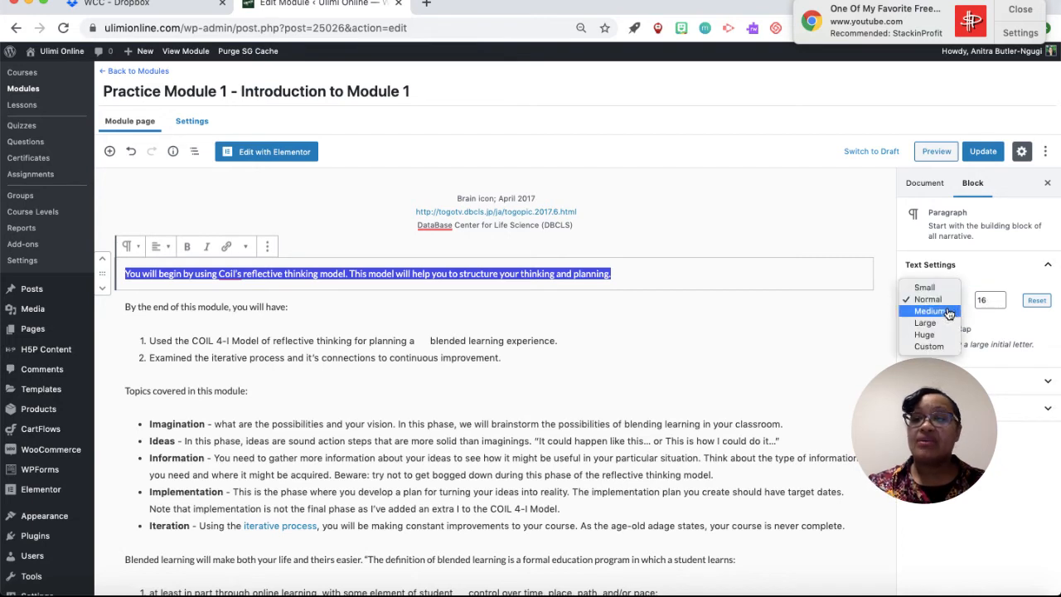
left_click(947, 310)
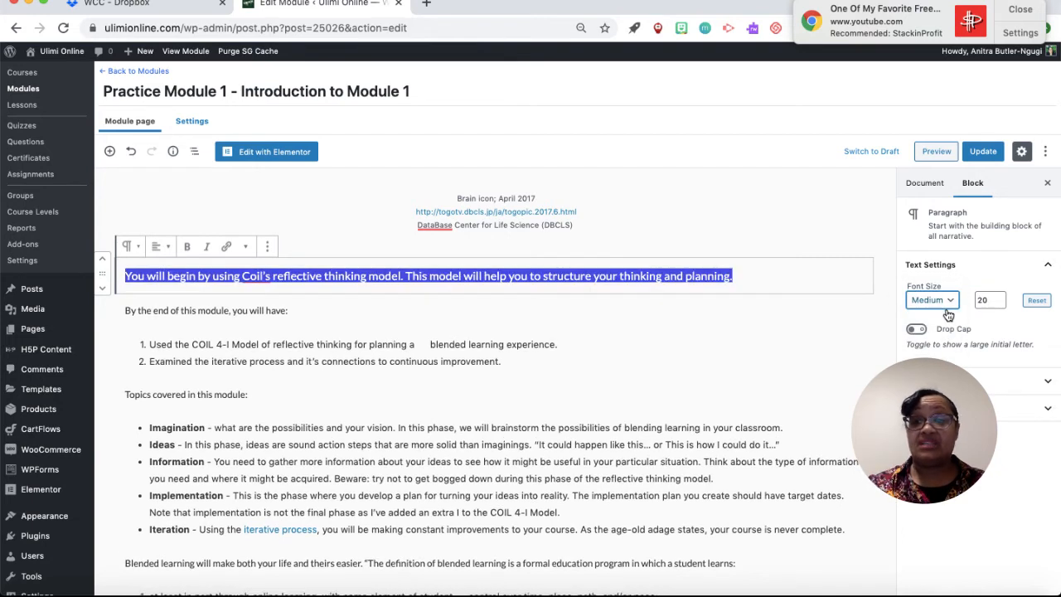
left_click(348, 325)
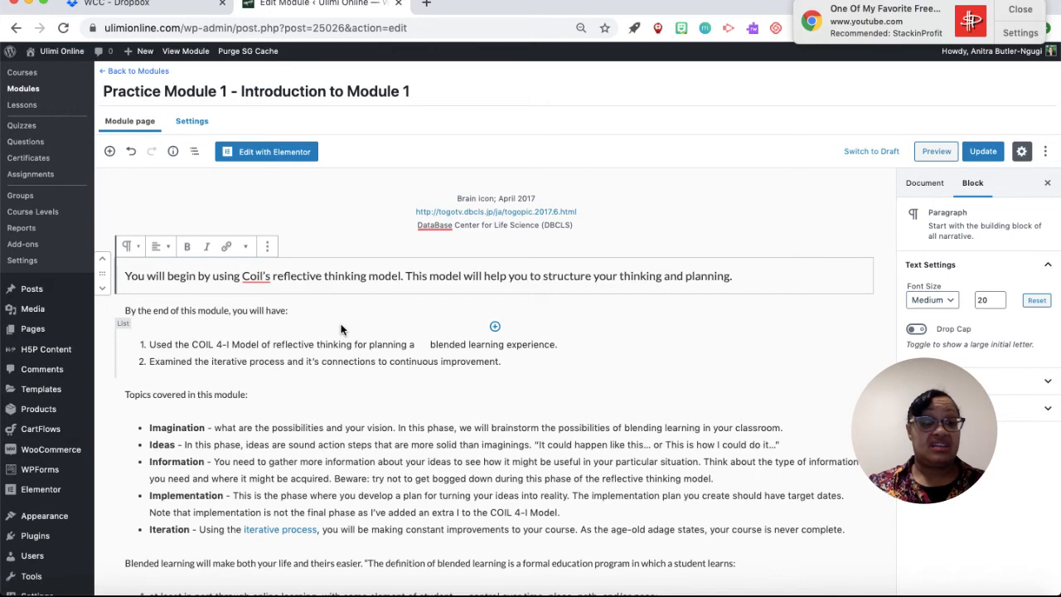
Step: Examine the document settings, block settings and formatting options of the numbered objectives list for a font size control
left_click_drag(190, 314, 257, 365)
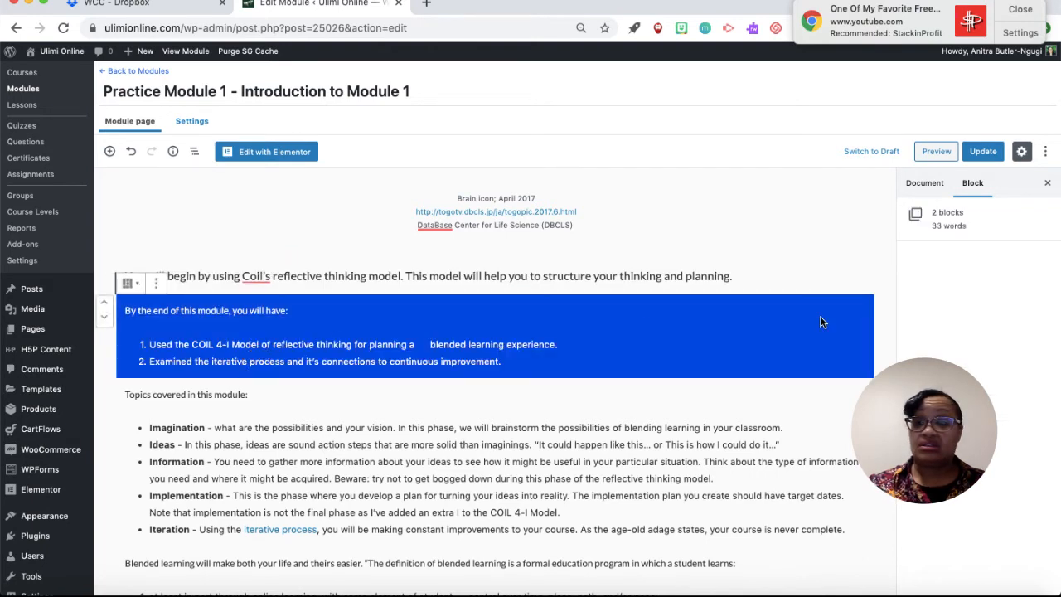
left_click(722, 363)
left_click_drag(502, 362, 143, 344)
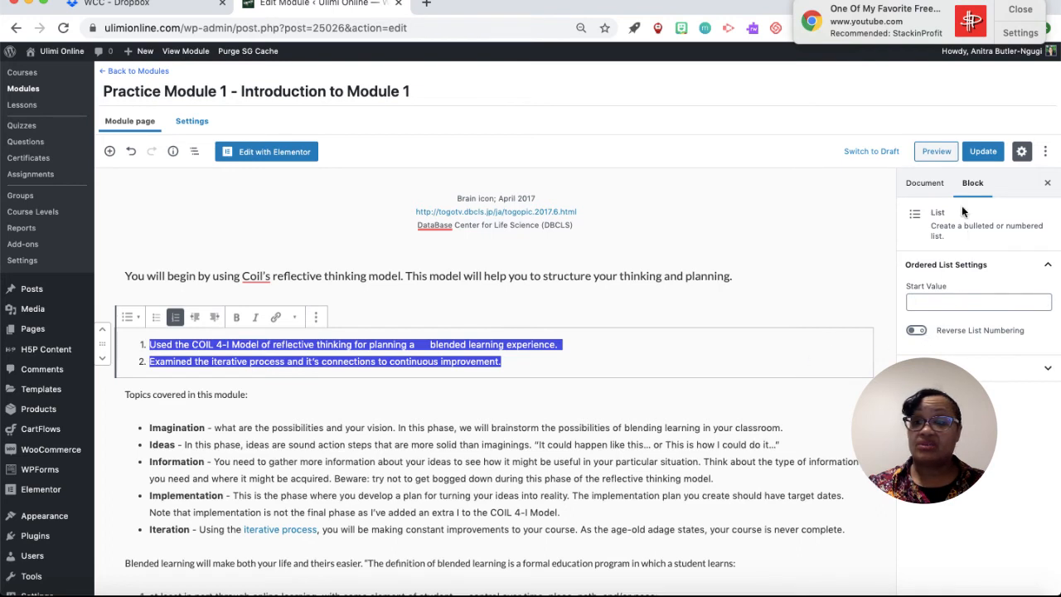
left_click(926, 184)
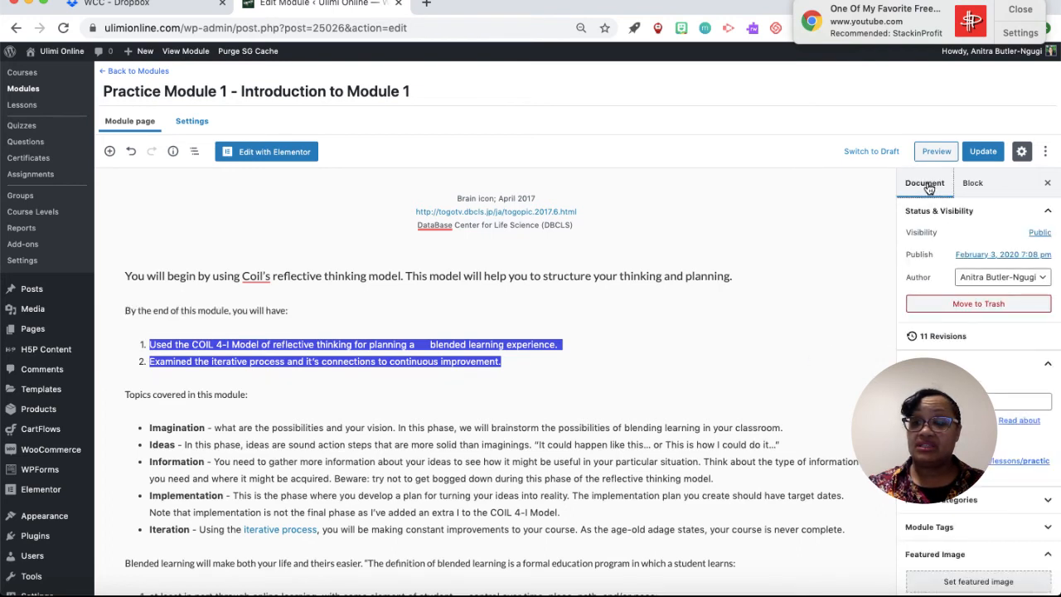
left_click(975, 184)
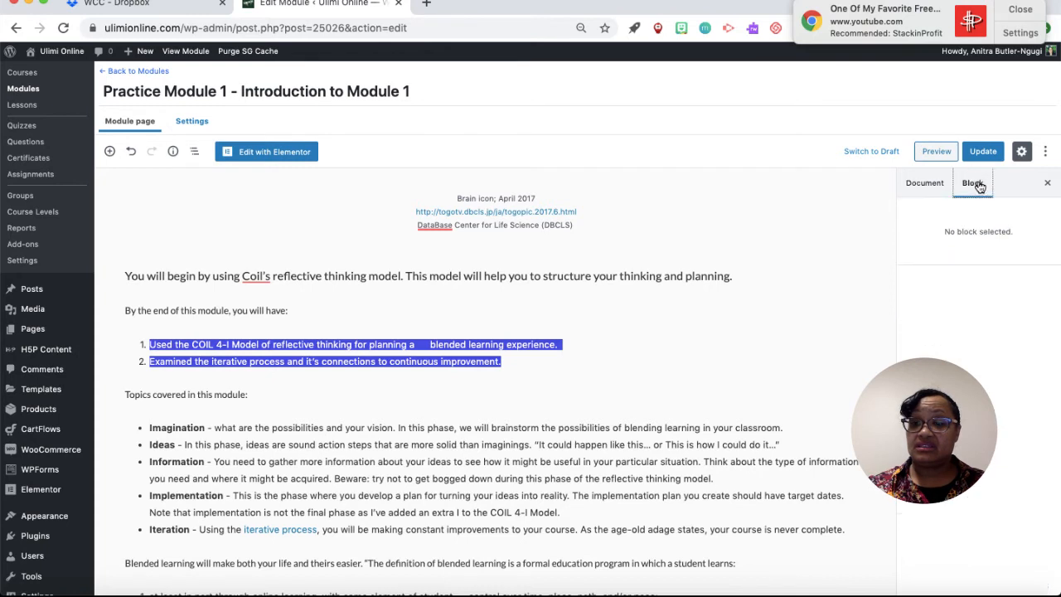
left_click(566, 387)
left_click(258, 354)
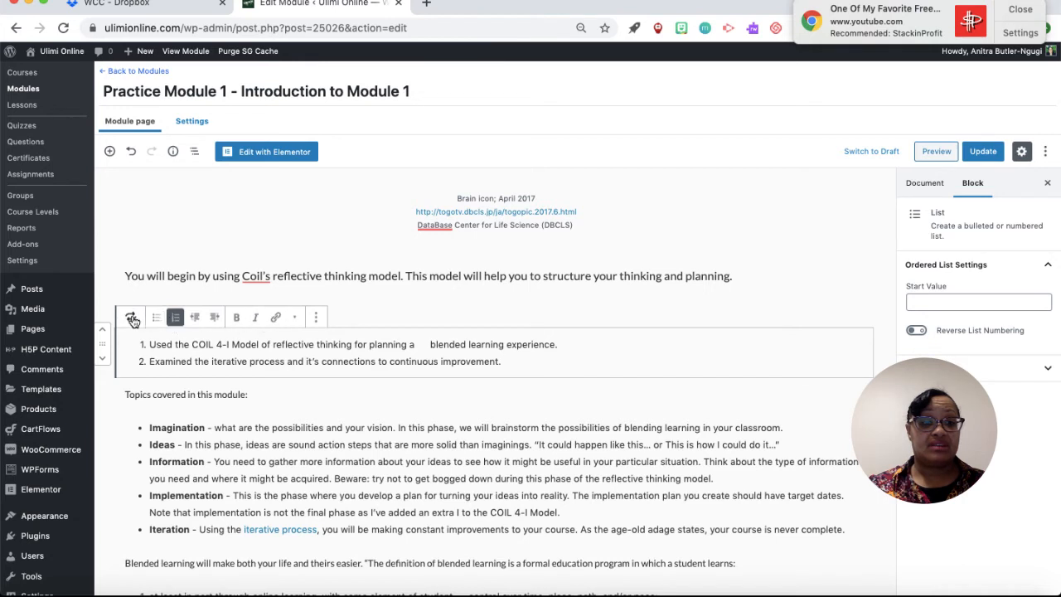
left_click(294, 321)
left_click(294, 321)
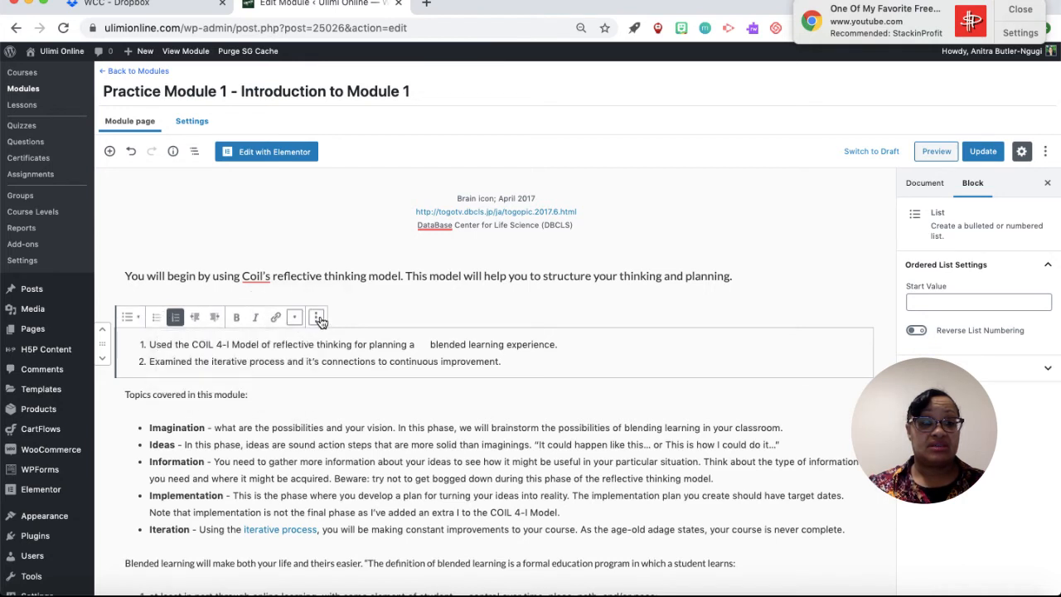
left_click(316, 318)
left_click(319, 319)
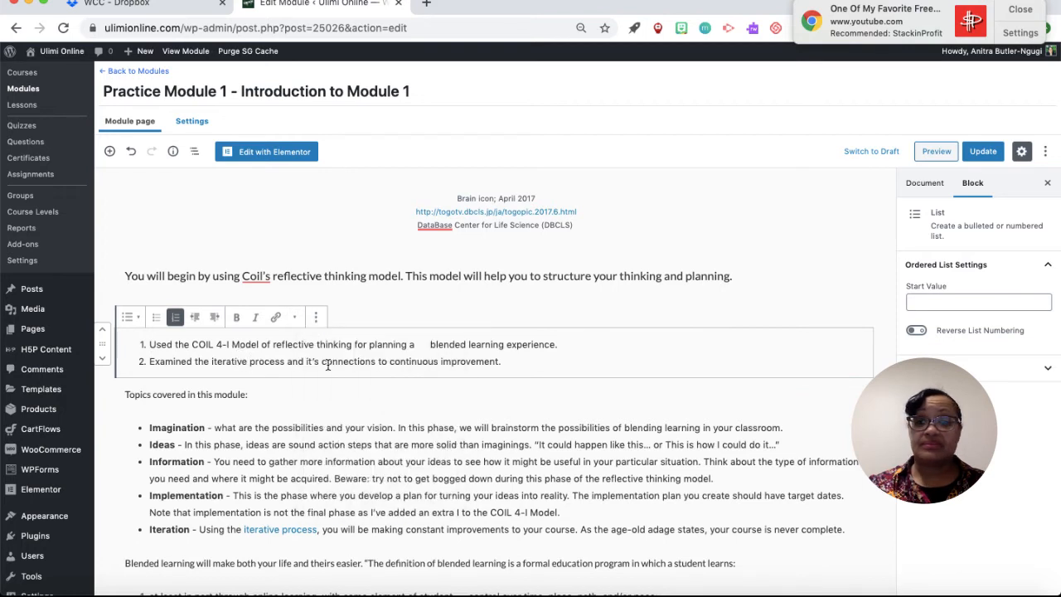
Step: Compare the text settings of the opening paragraph with those of the "By the end of this module, you will have:" paragraph
left_click(348, 276)
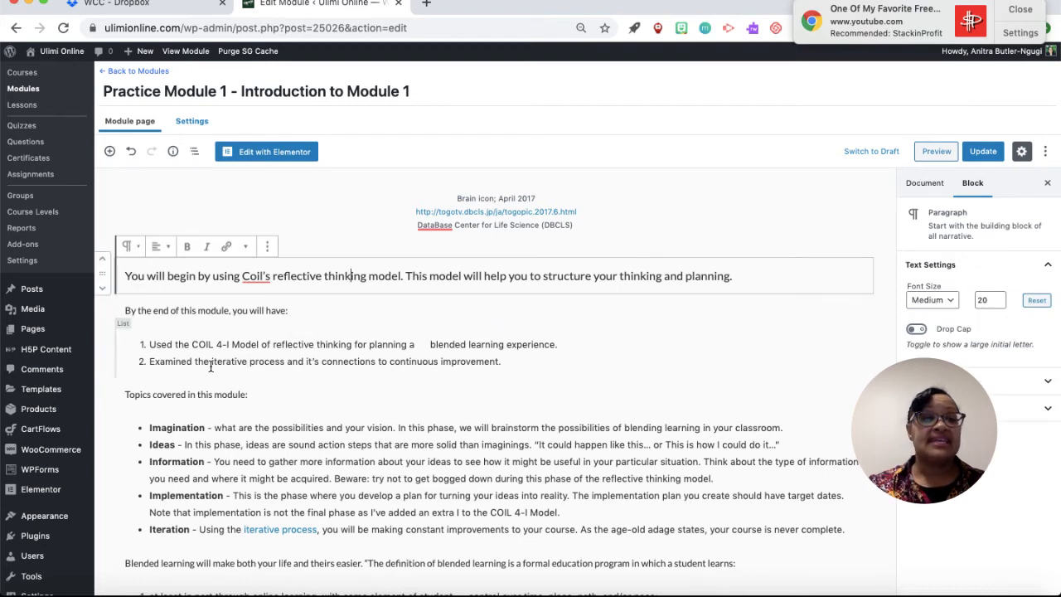
left_click(210, 310)
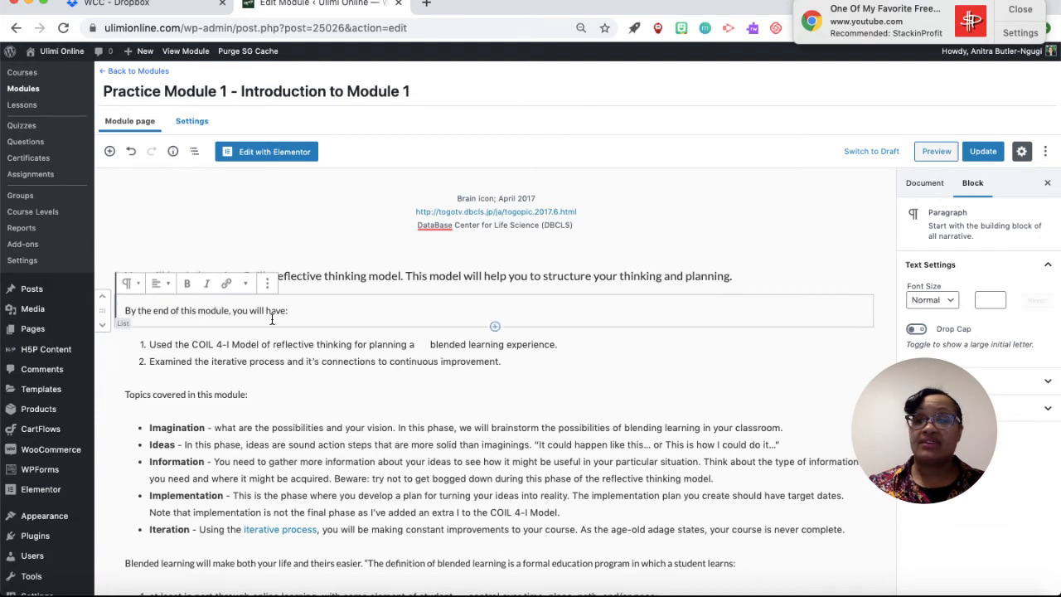
Step: Set the font size of the "By the end of this module, you will have:" paragraph to Medium
left_click_drag(289, 310, 124, 309)
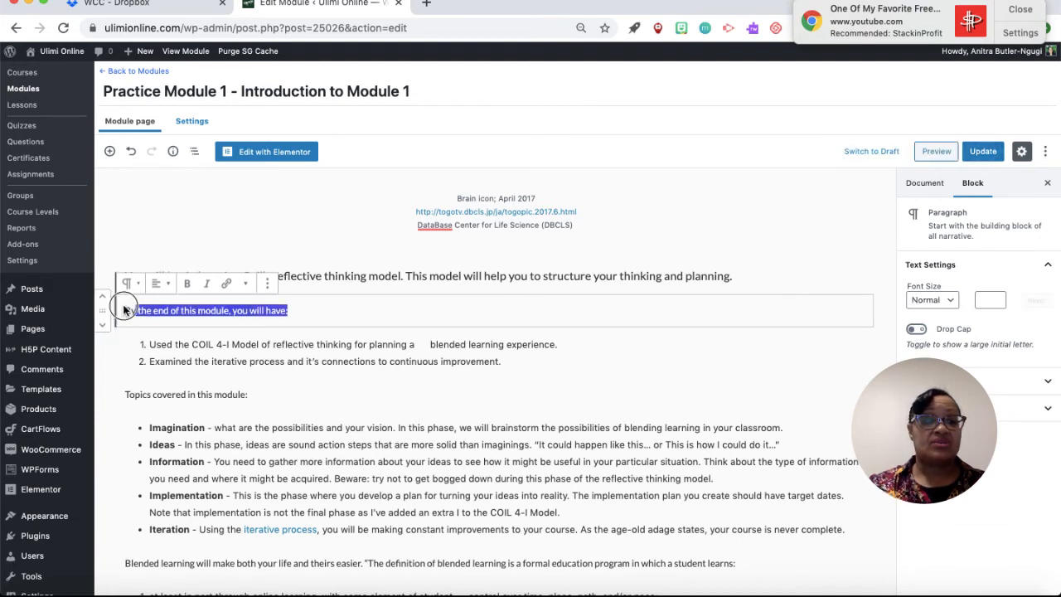
left_click(297, 315)
left_click_drag(284, 310, 107, 309)
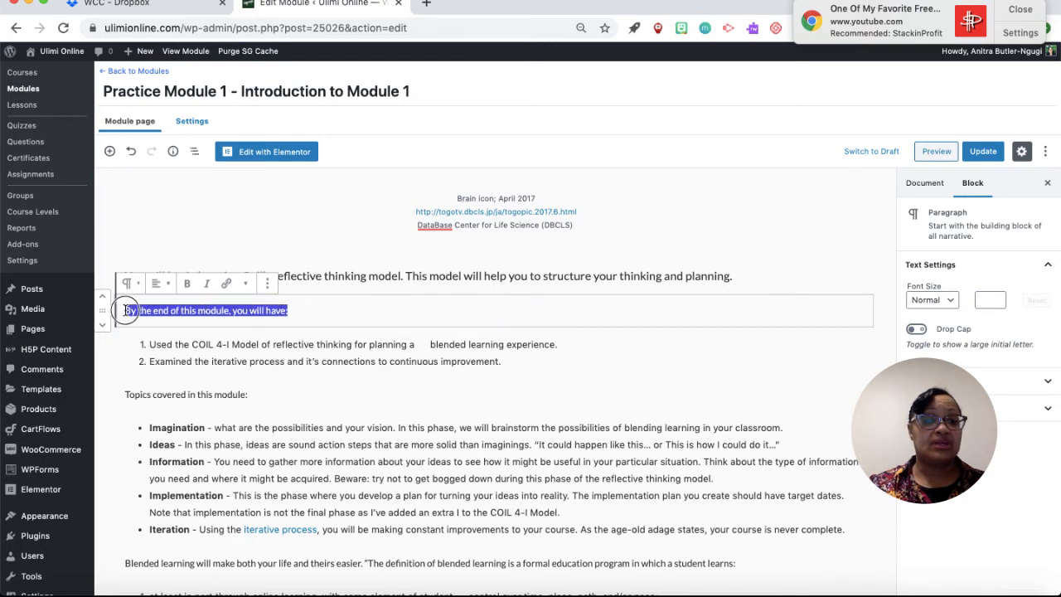
left_click(949, 300)
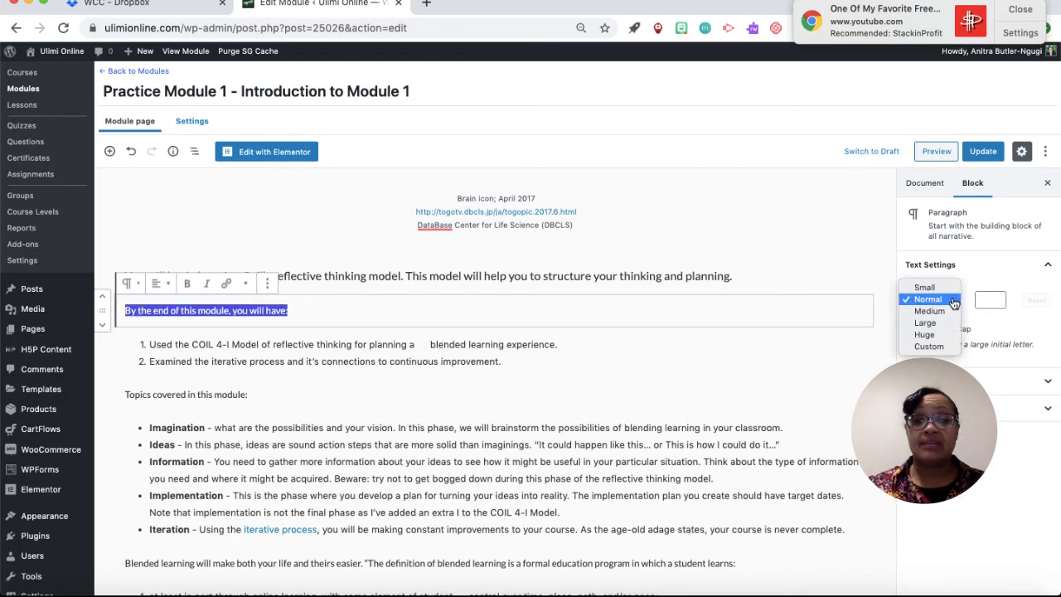
left_click(948, 311)
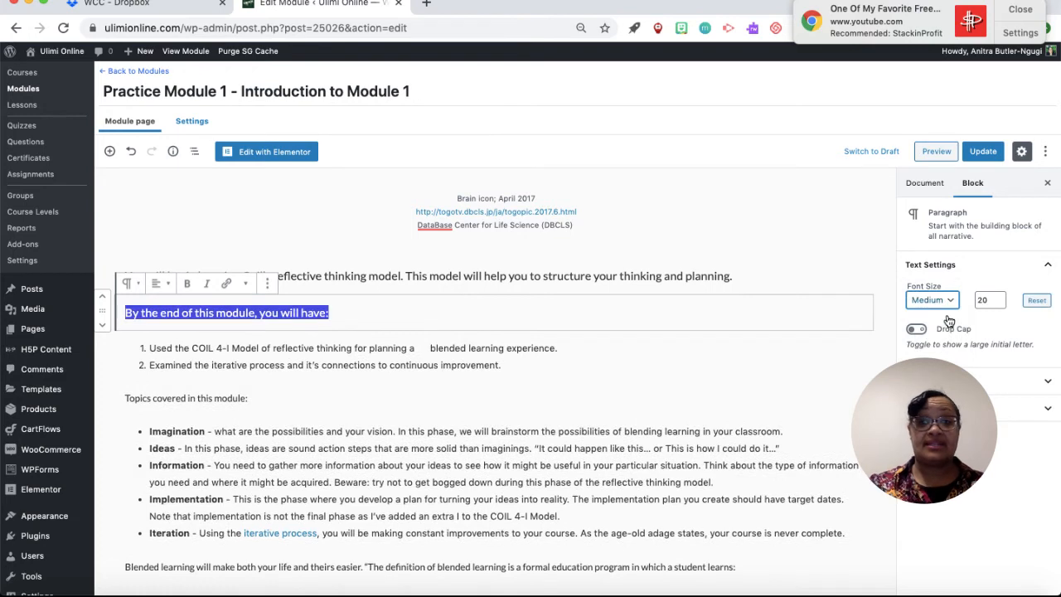
left_click(609, 374)
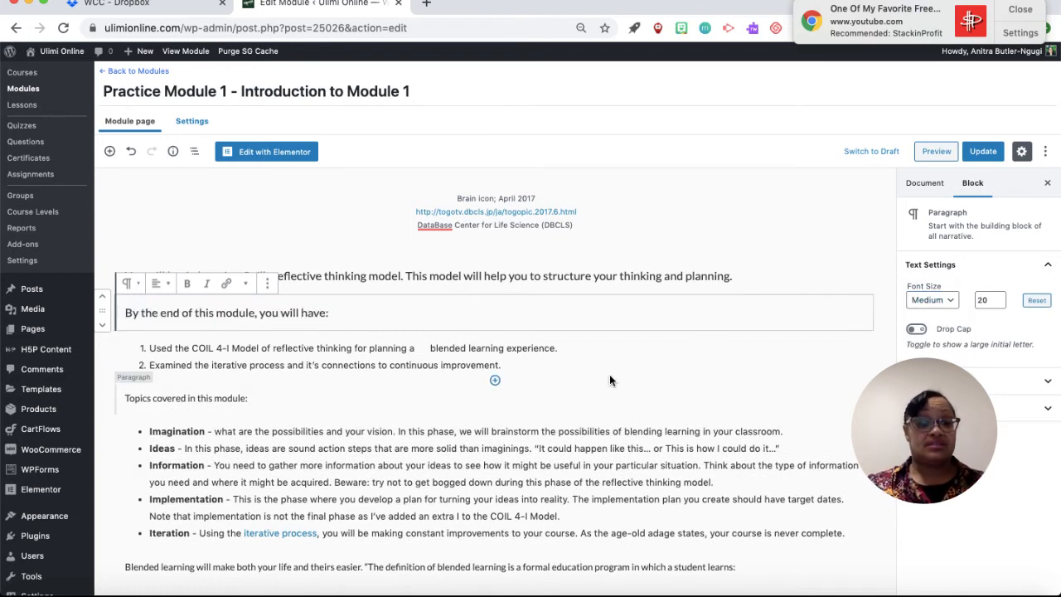
Step: Check the advanced block settings of the numbered objectives list for a font size option
left_click_drag(510, 364, 139, 349)
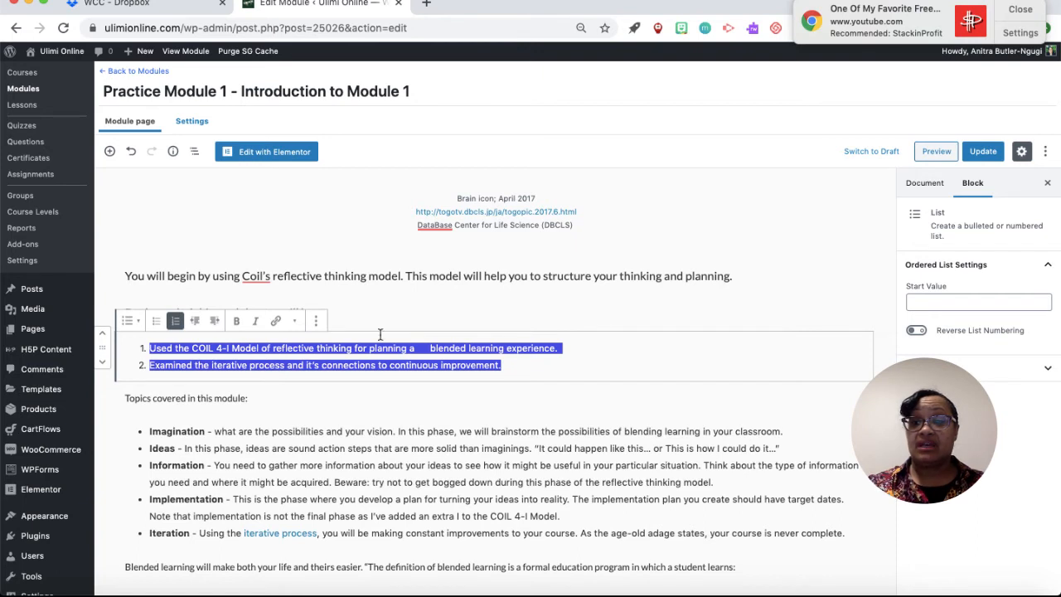
left_click(1049, 369)
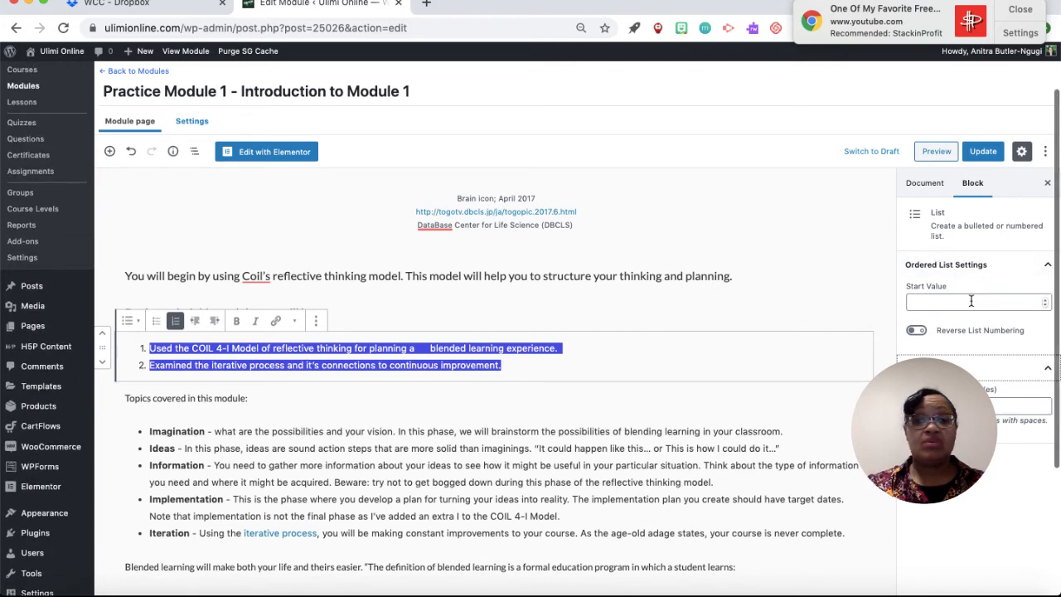
left_click(599, 345)
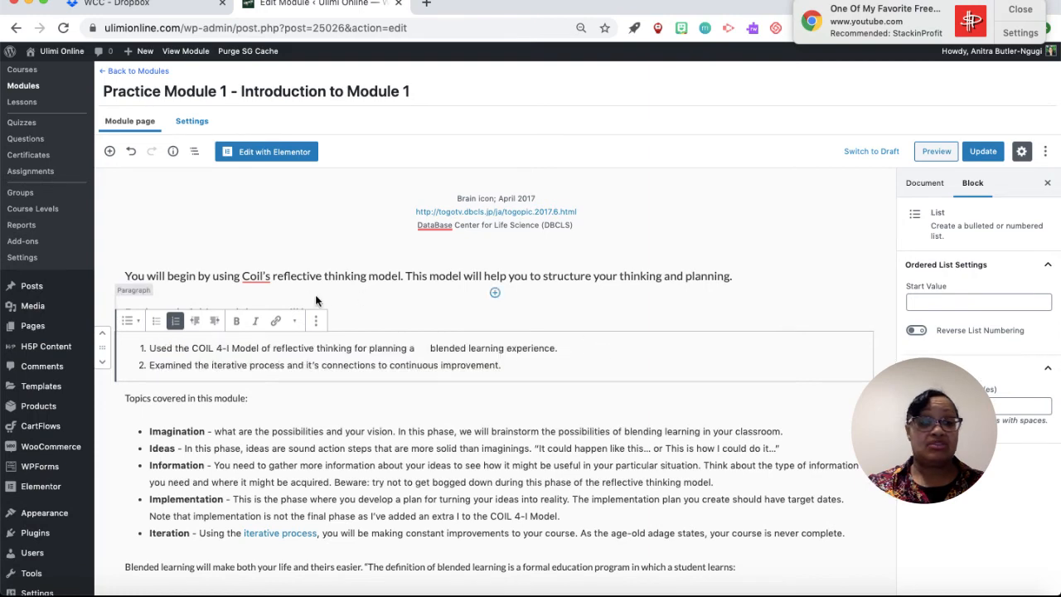
Step: Set the font size of the "Topics covered in this module:" paragraph to Medium
scroll(385, 367, "down", 3)
scroll(385, 367, "down", 1)
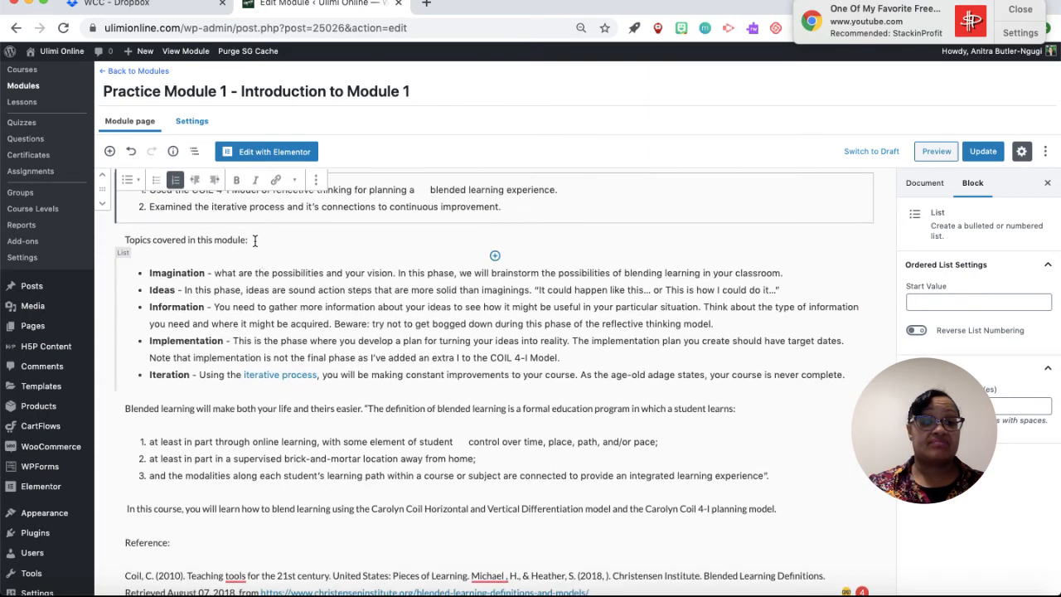
left_click_drag(254, 240, 126, 240)
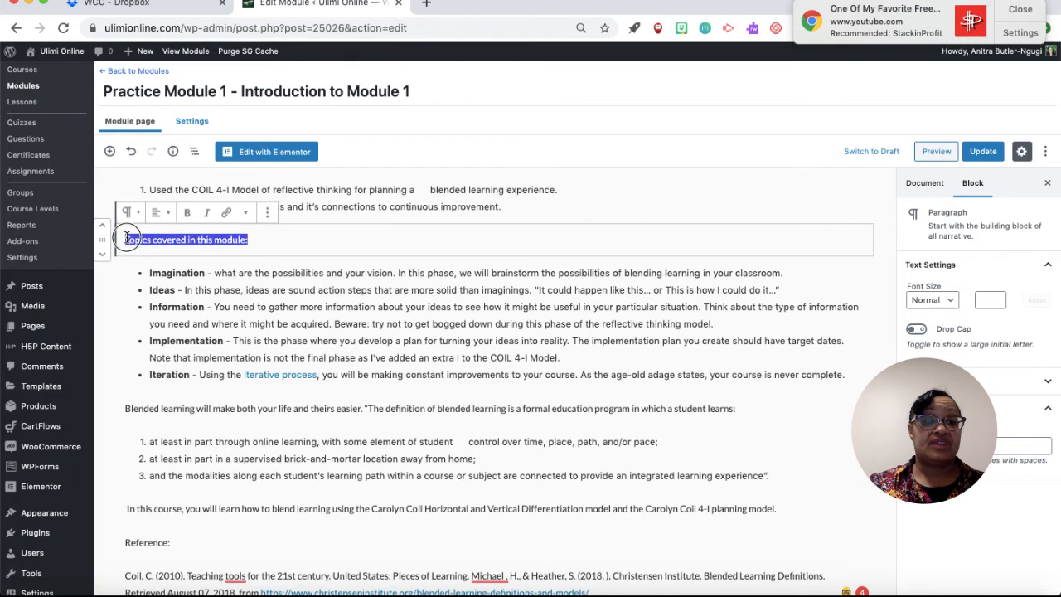
left_click(949, 303)
left_click(949, 314)
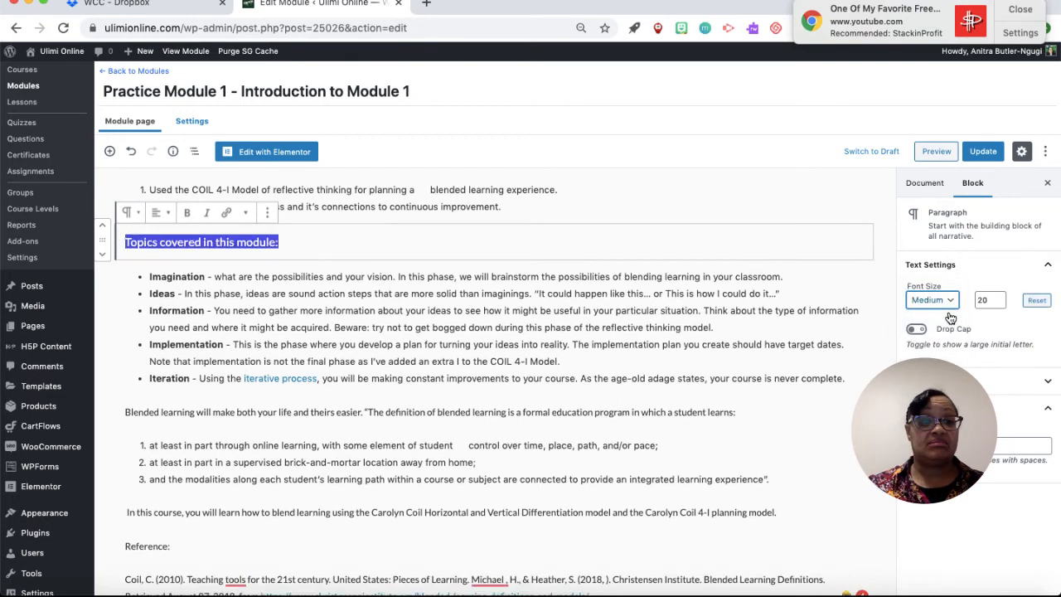
Step: Check the block settings of the bulleted topics list for a font size option
left_click(679, 366)
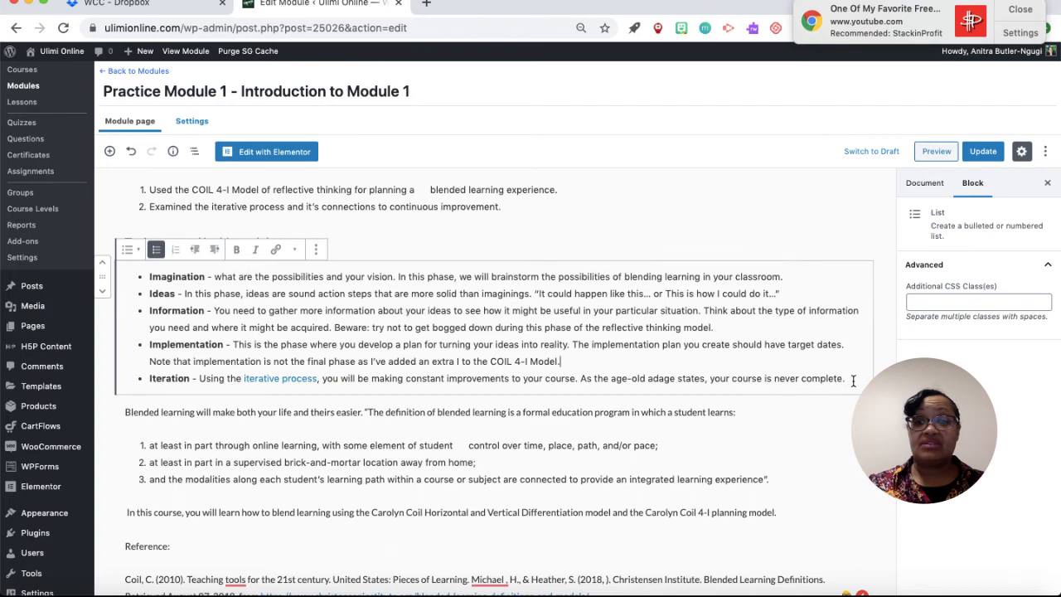
left_click_drag(850, 379, 147, 278)
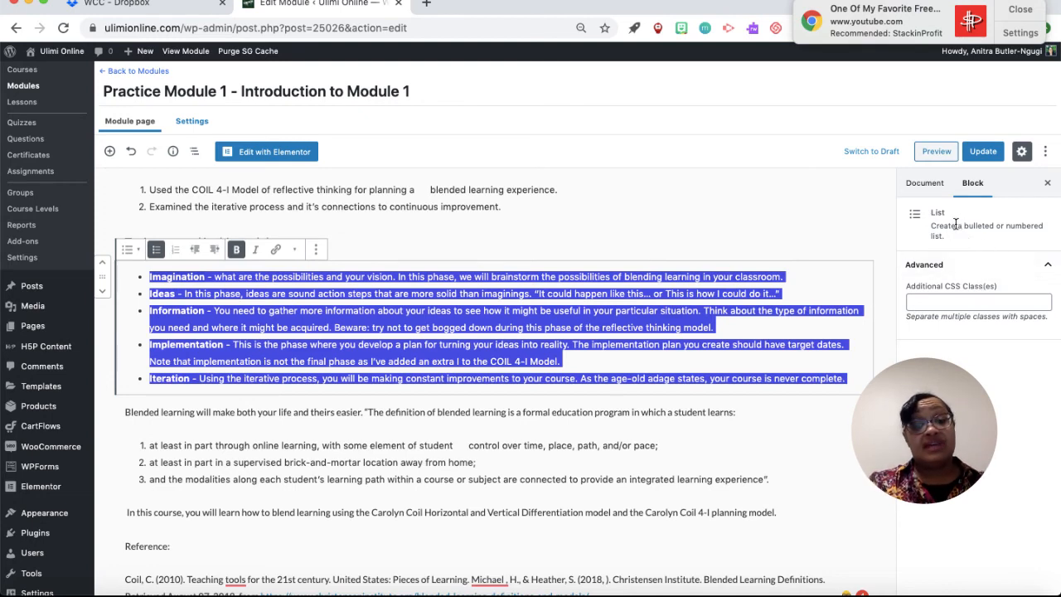
left_click(600, 370)
Step: Set the font size of the "Blended learning will make both your life and theirs easier" paragraph to Medium
scroll(600, 365, "down", 2)
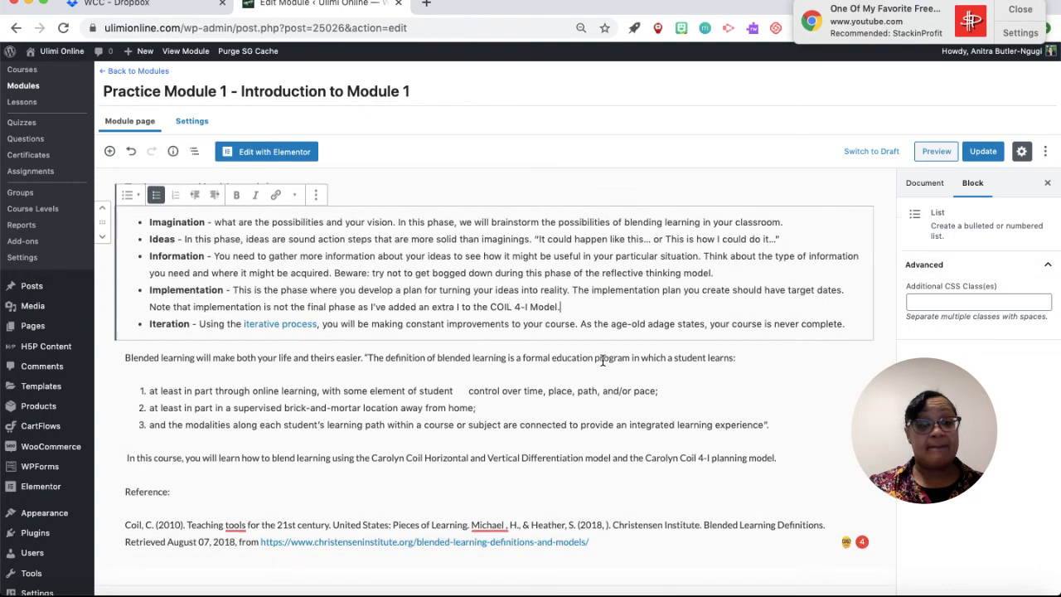
left_click_drag(741, 335, 108, 337)
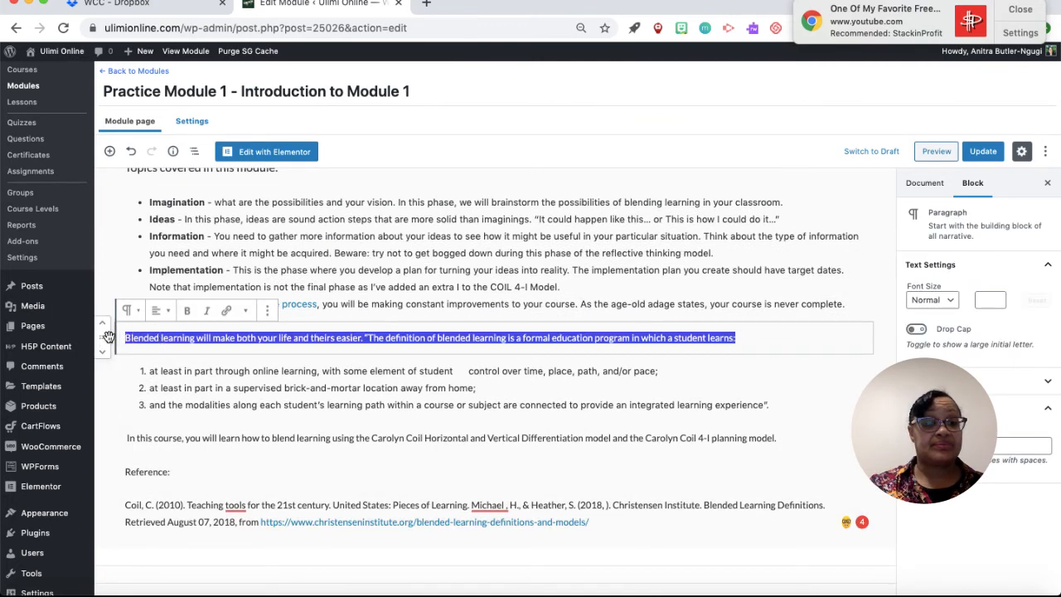
left_click(951, 300)
left_click(937, 313)
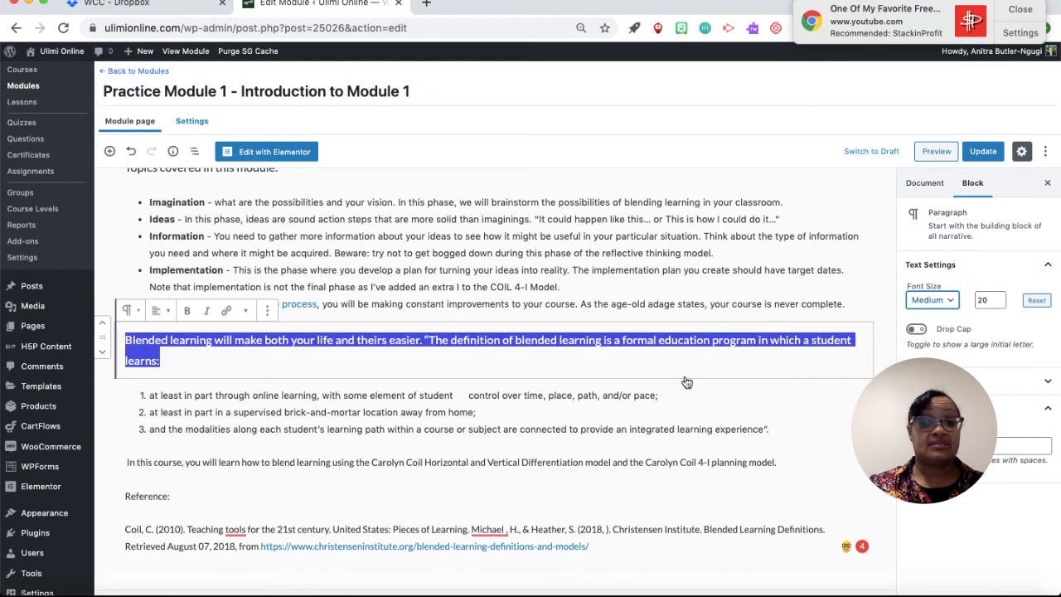
scroll(663, 381, "down", 1)
left_click(580, 405)
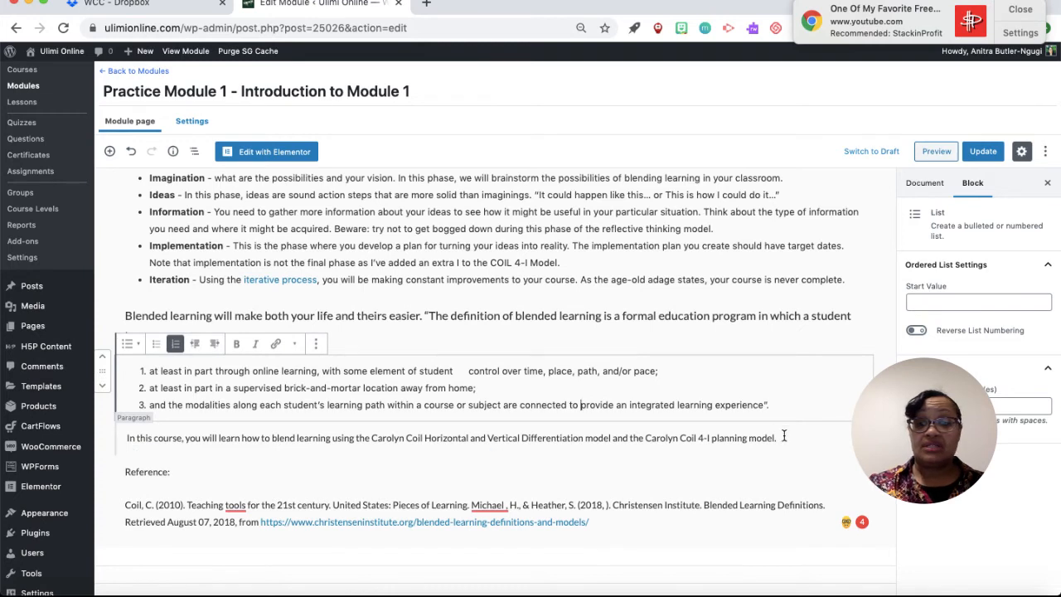
Step: Set the font size of the "In this course, you will learn how to blend learning" paragraph to Medium
left_click_drag(783, 437, 109, 442)
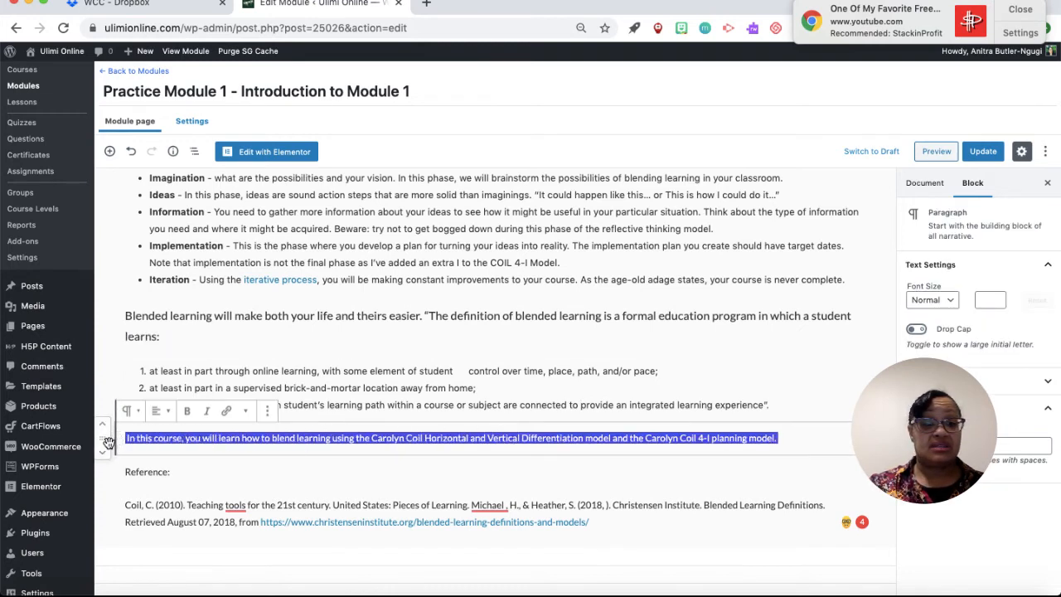
left_click(950, 300)
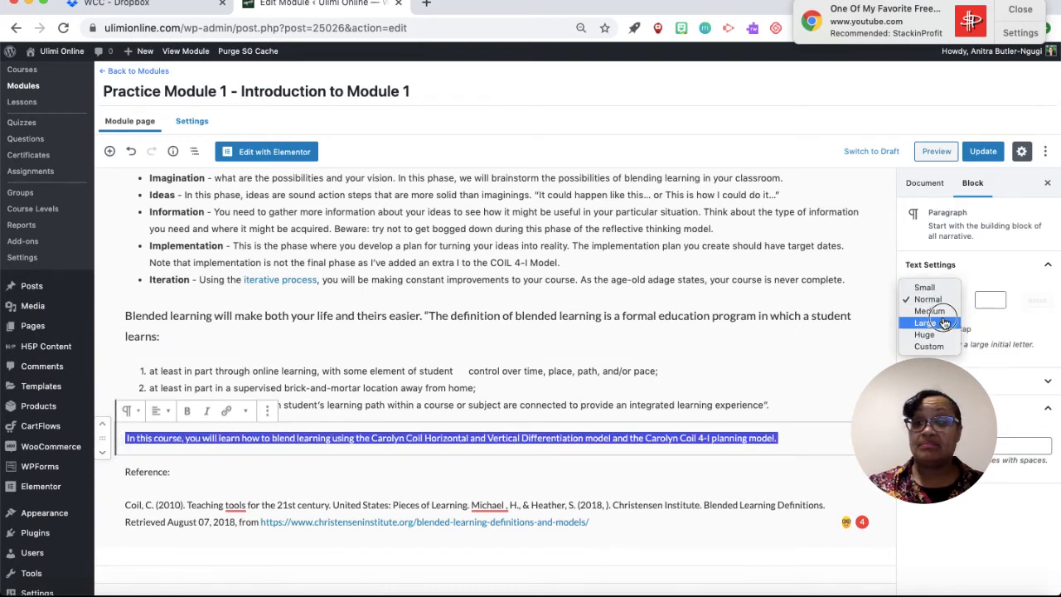
left_click(943, 322)
left_click(947, 300)
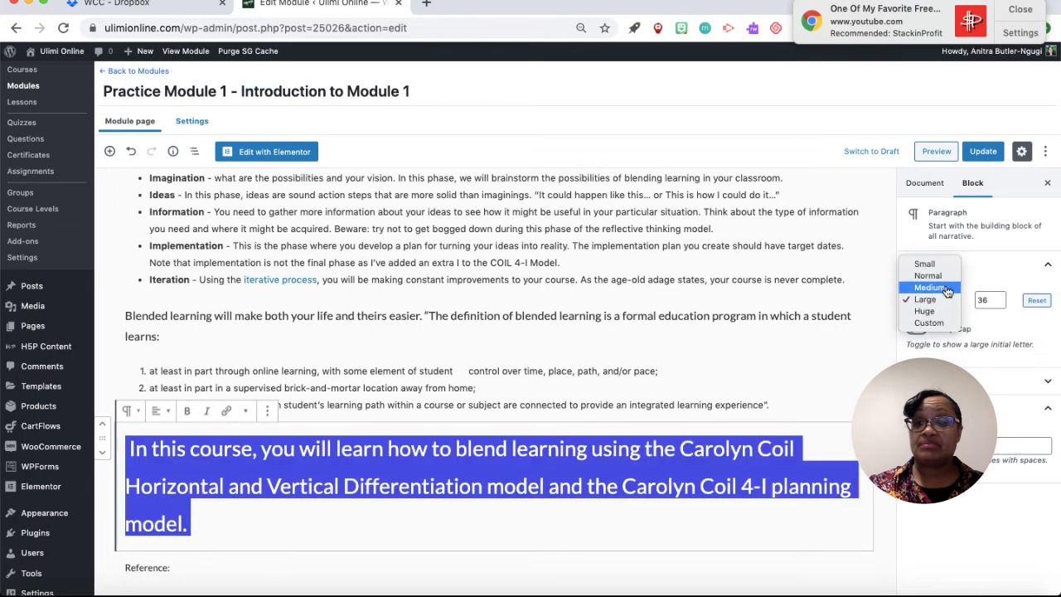
left_click(948, 288)
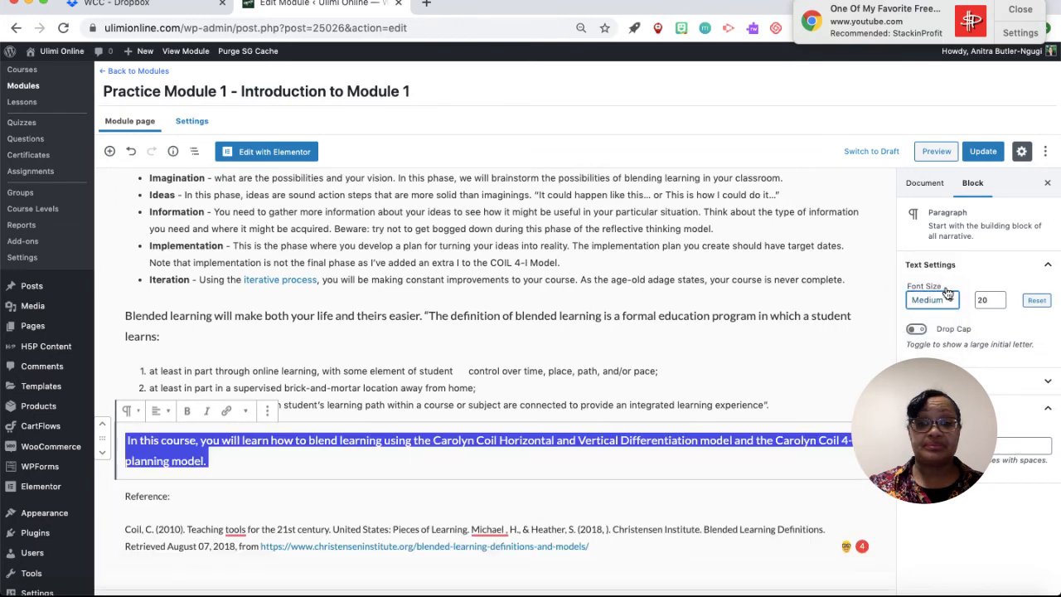
left_click(390, 484)
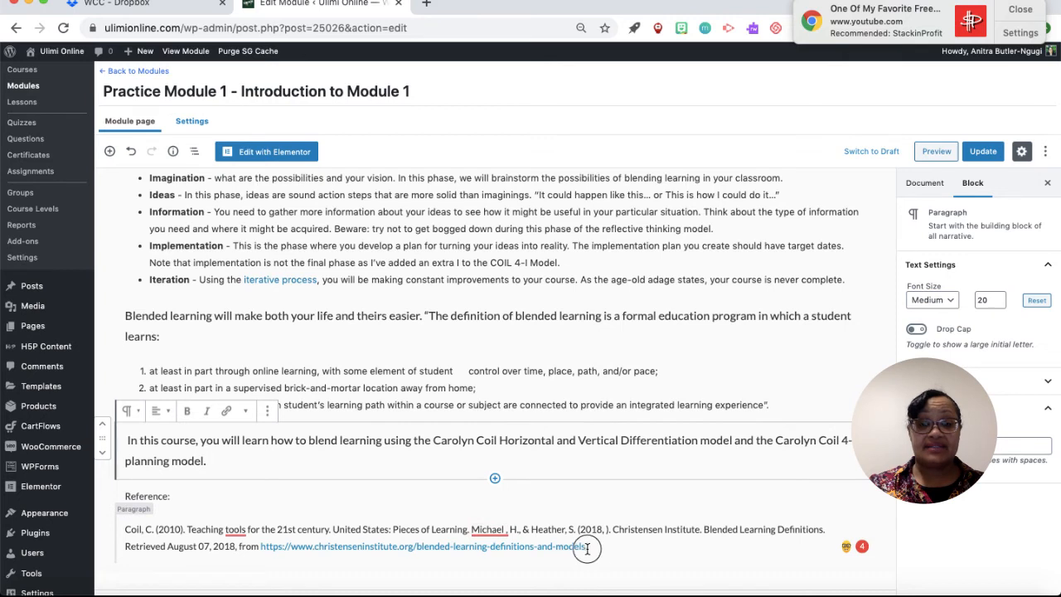
Step: Set the font size of the citation paragraph under "Reference:" to Medium and update the module
left_click_drag(587, 548, 100, 531)
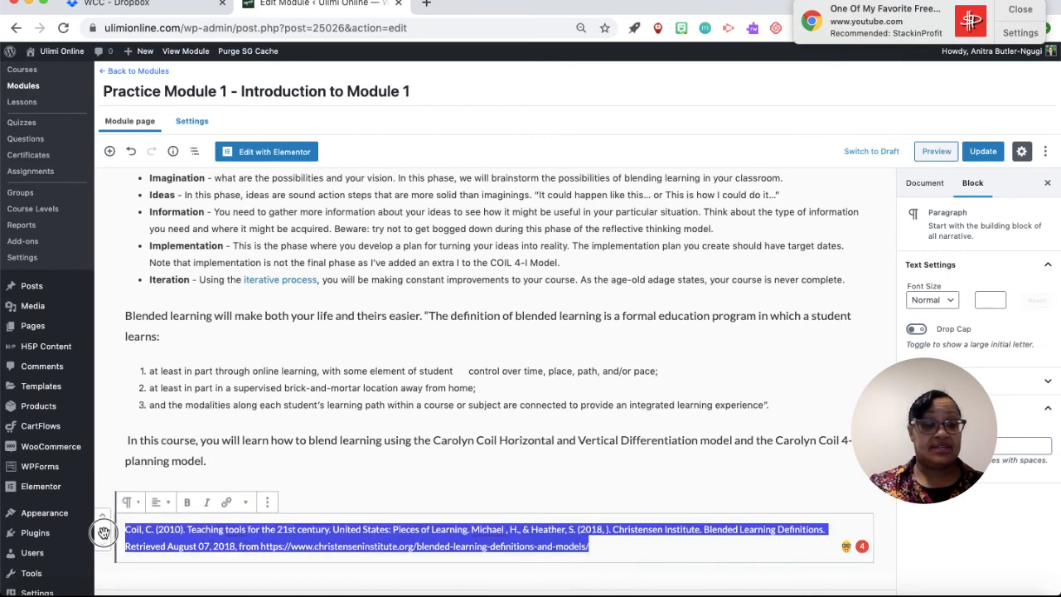
left_click(949, 299)
left_click(941, 314)
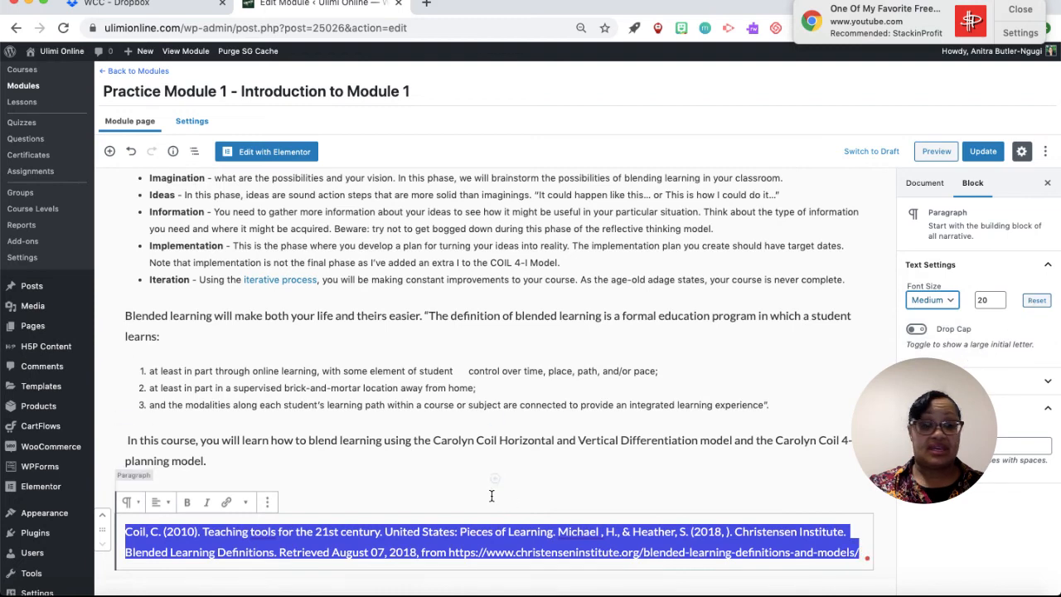
left_click(451, 535)
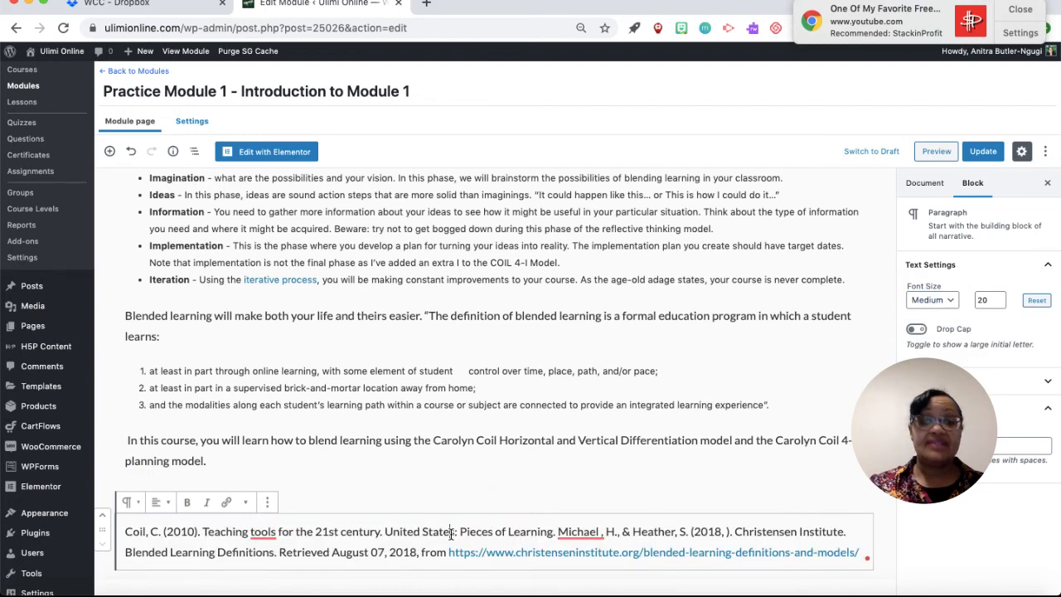
left_click(982, 152)
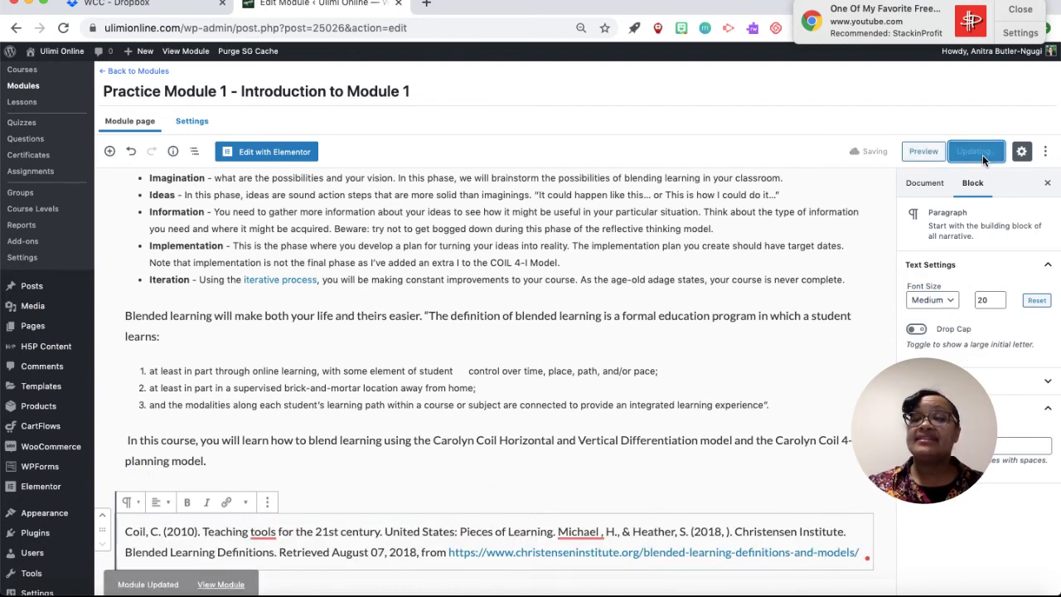
Step: Preview the module page, review its text sizes from the brain image down to the module content, and close the preview
left_click(937, 151)
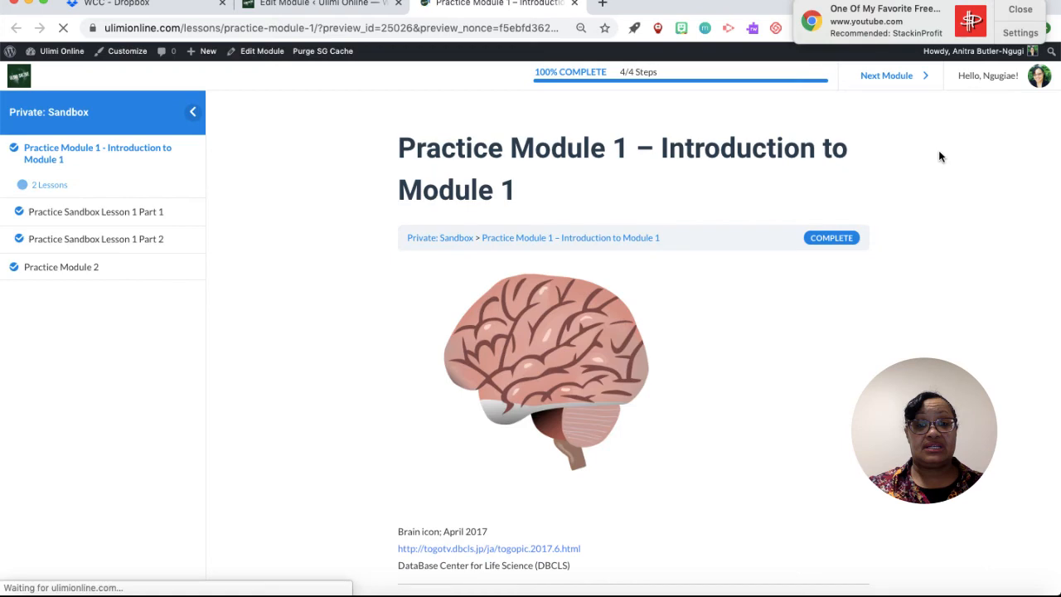
scroll(912, 228, "down", 1)
scroll(912, 227, "down", 5)
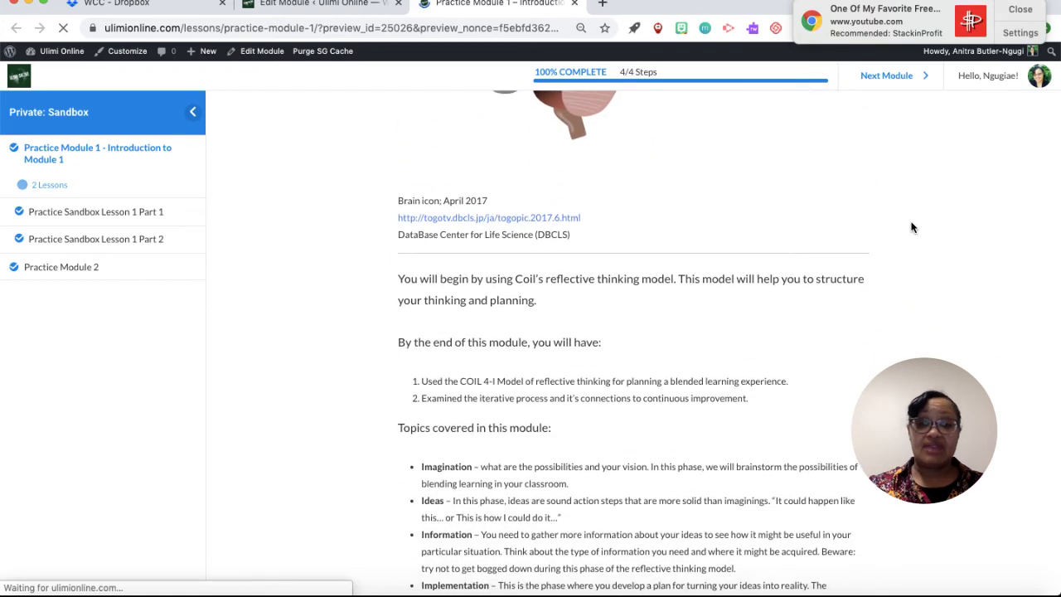
scroll(912, 227, "down", 4)
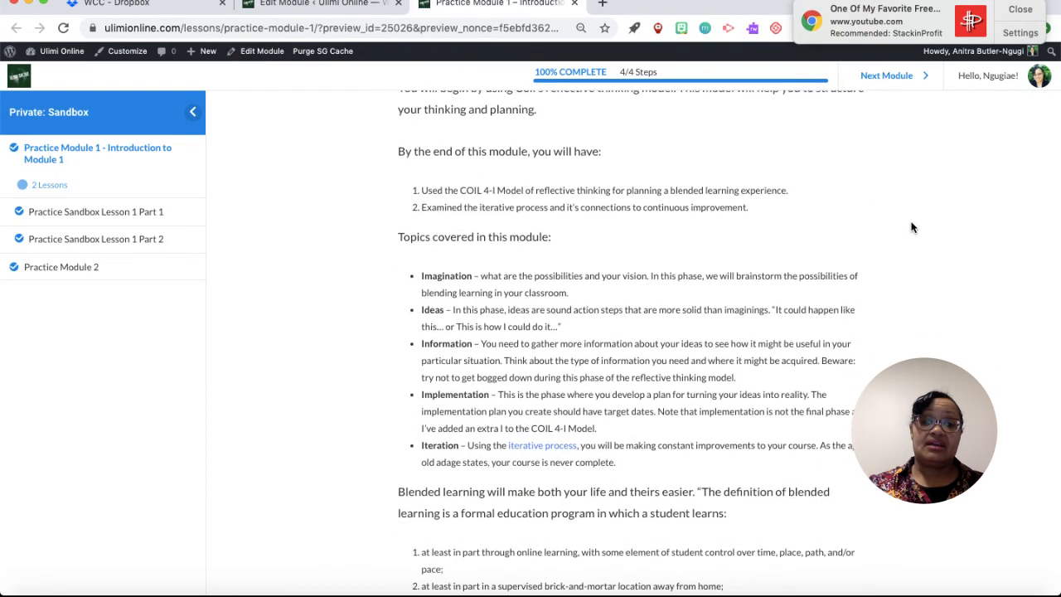
scroll(911, 227, "down", 5)
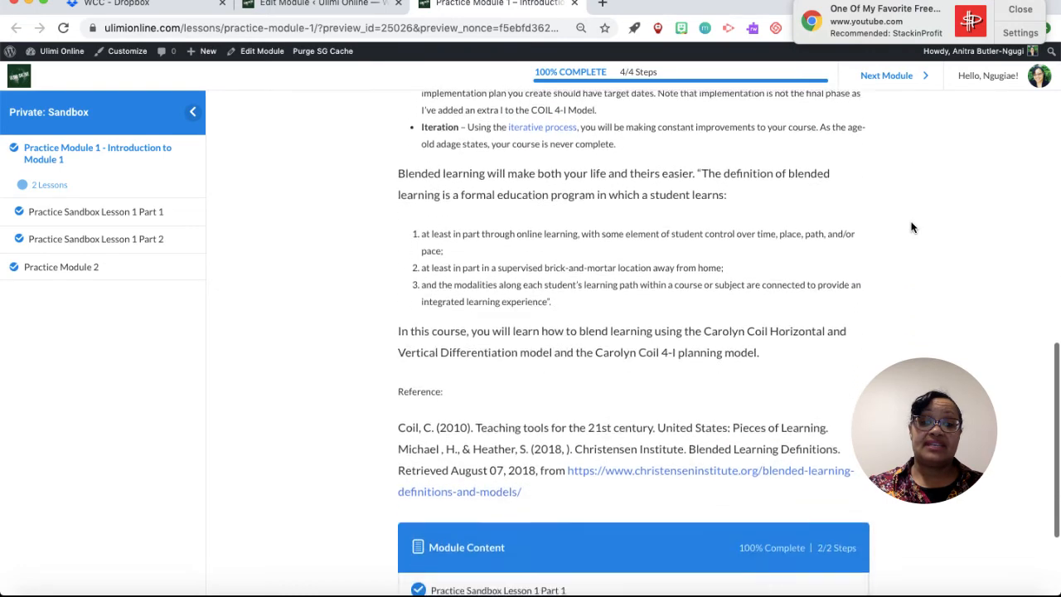
scroll(912, 227, "down", 1)
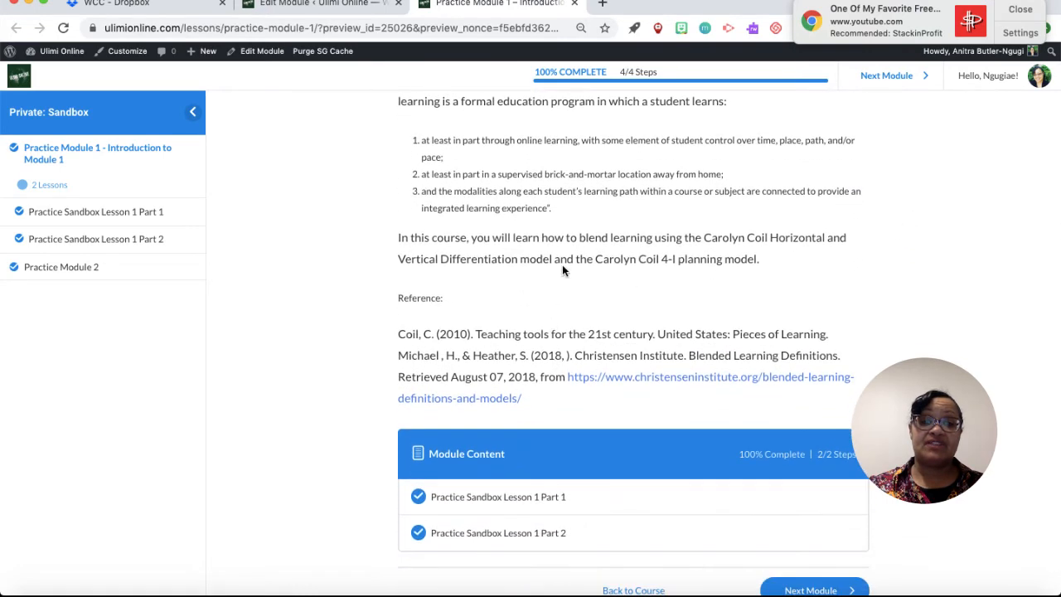
scroll(522, 192, "up", 7)
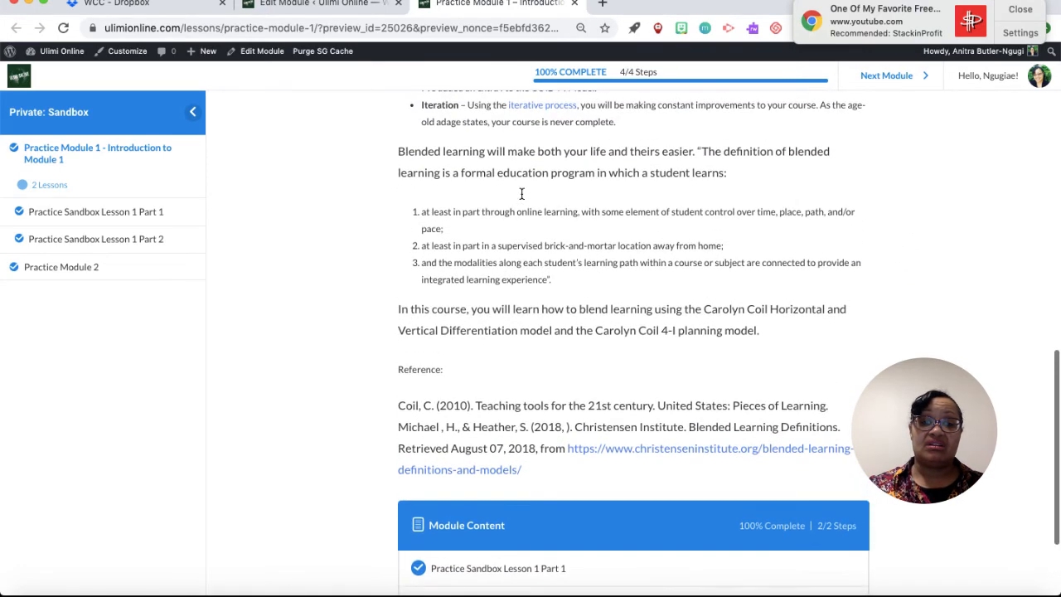
scroll(521, 193, "up", 10)
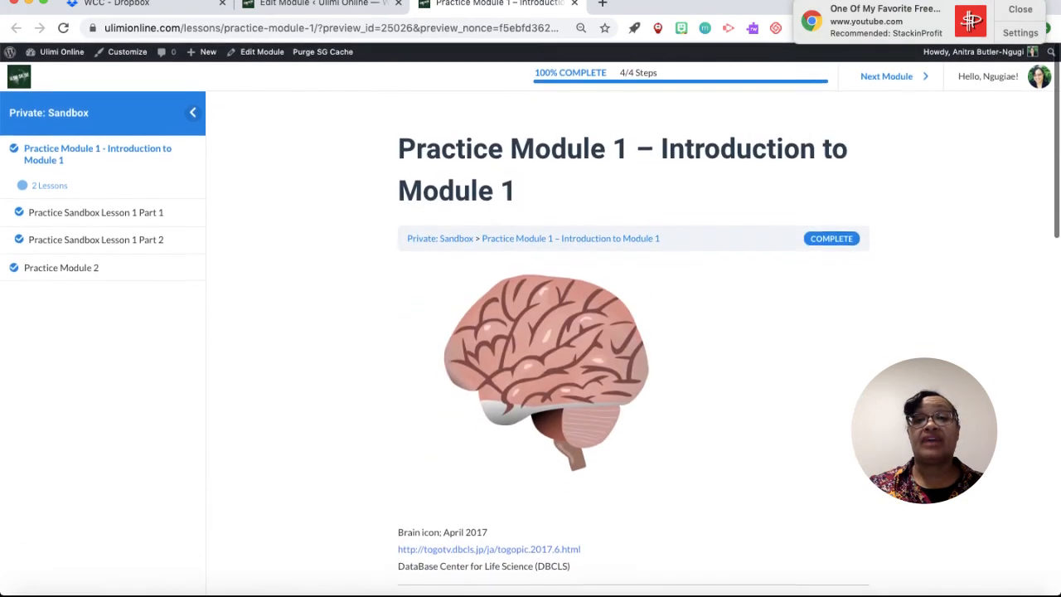
left_click(575, 3)
Step: Set the font size of the "Reference:" paragraph to Medium and update the module
scroll(564, 375, "down", 1)
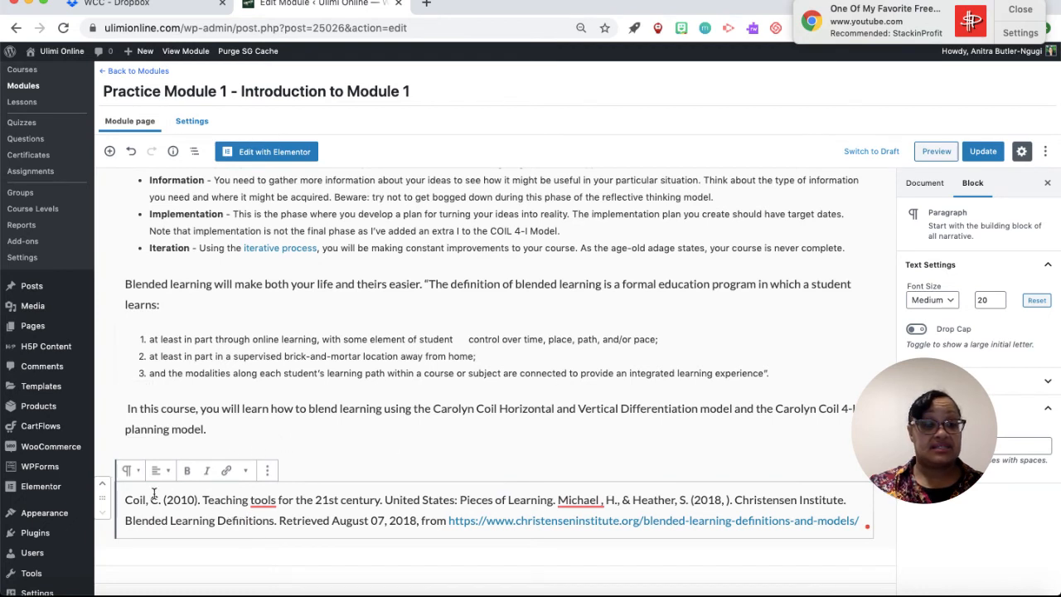
left_click_drag(130, 497, 116, 485)
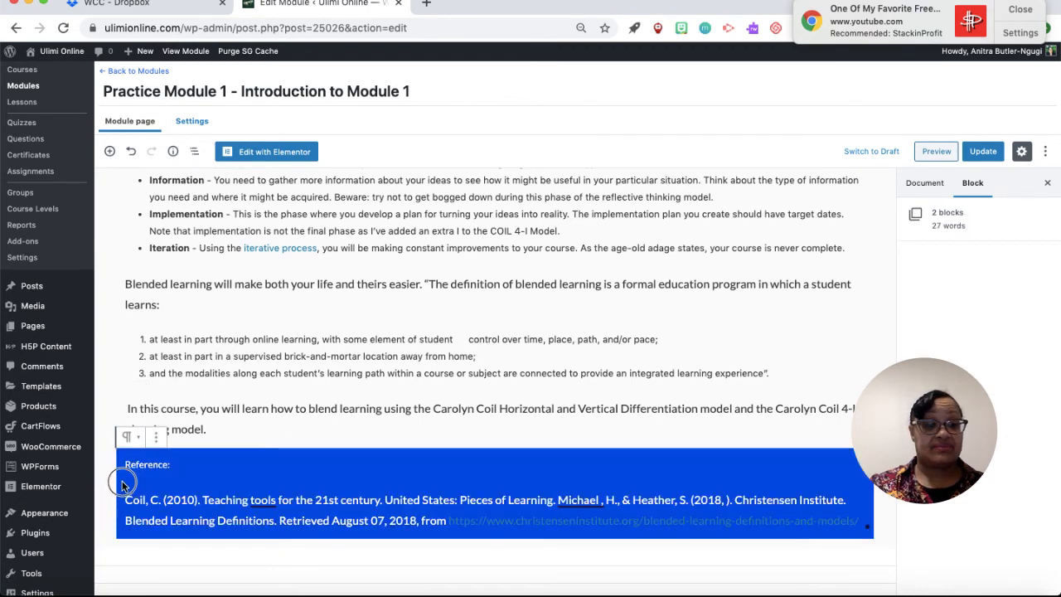
left_click(166, 463)
left_click_drag(171, 464, 116, 469)
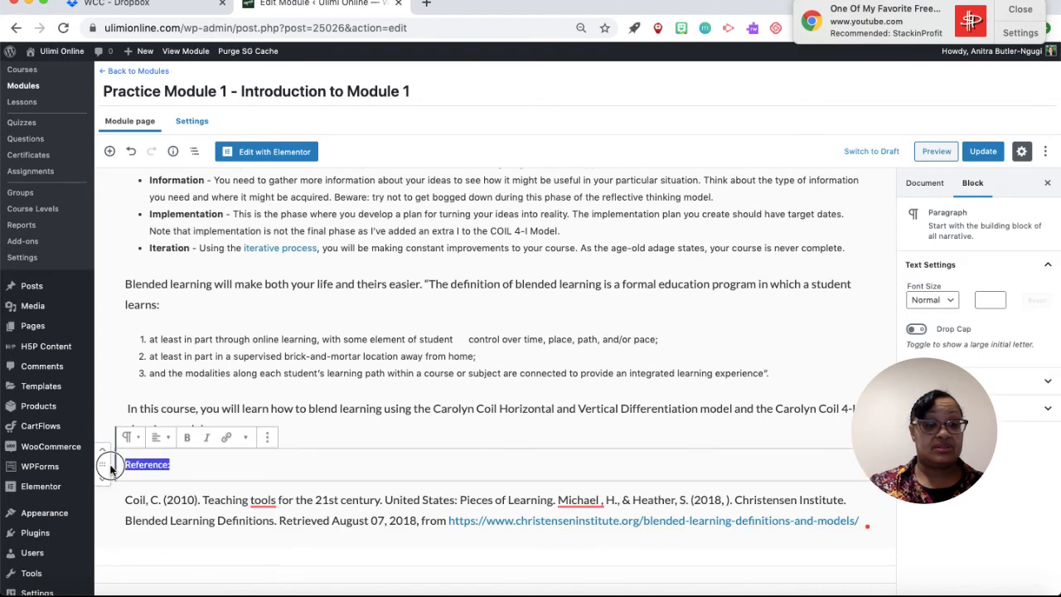
left_click(954, 299)
left_click(945, 314)
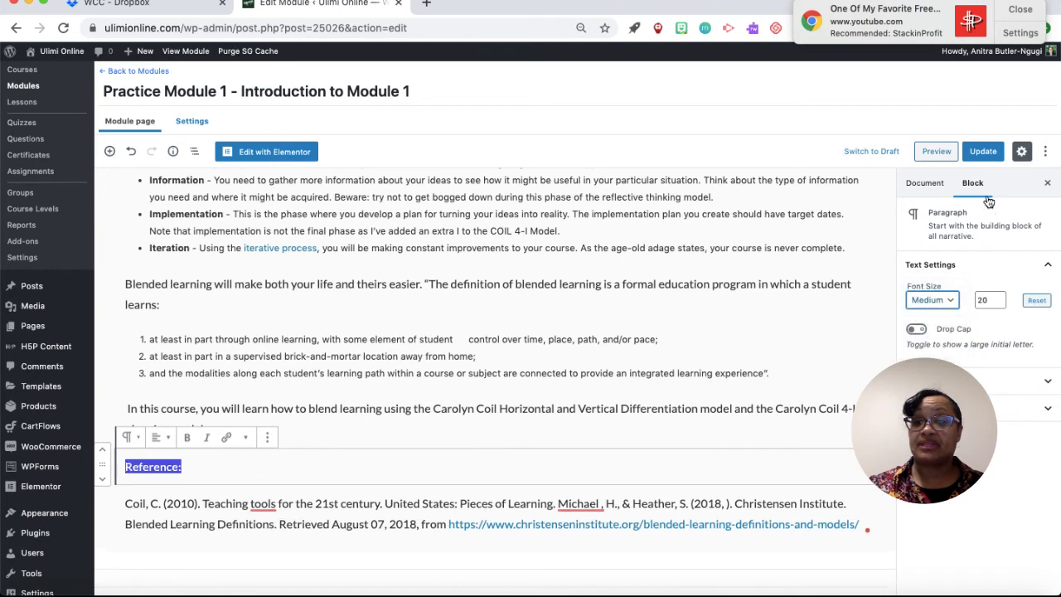
left_click(983, 153)
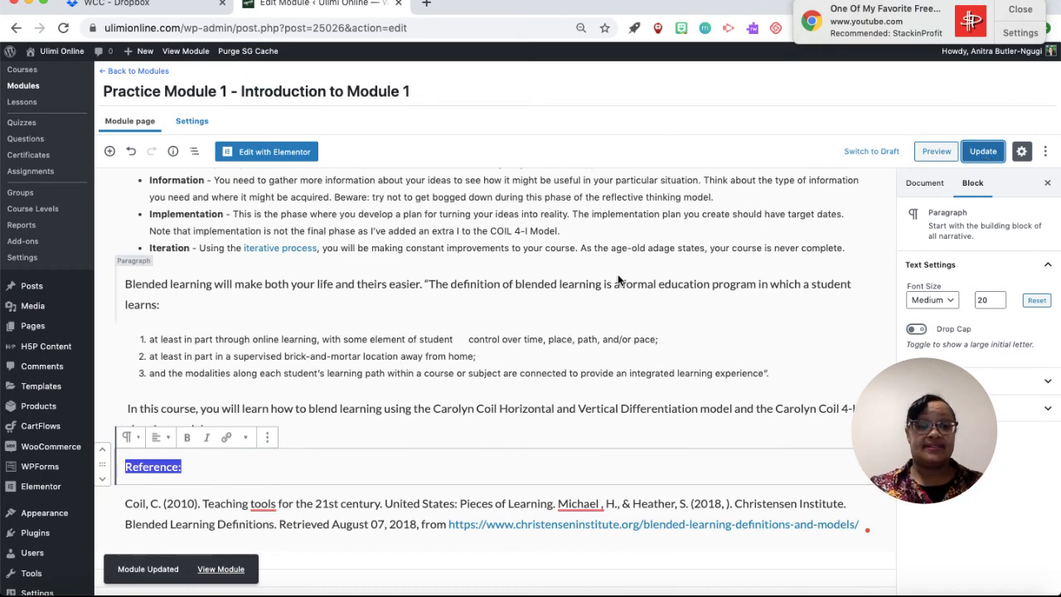
Step: Review the module's content in the editor and switch to Word to compare it with the Module Introduction page template, including the image and reference rows
scroll(617, 275, "up", 15)
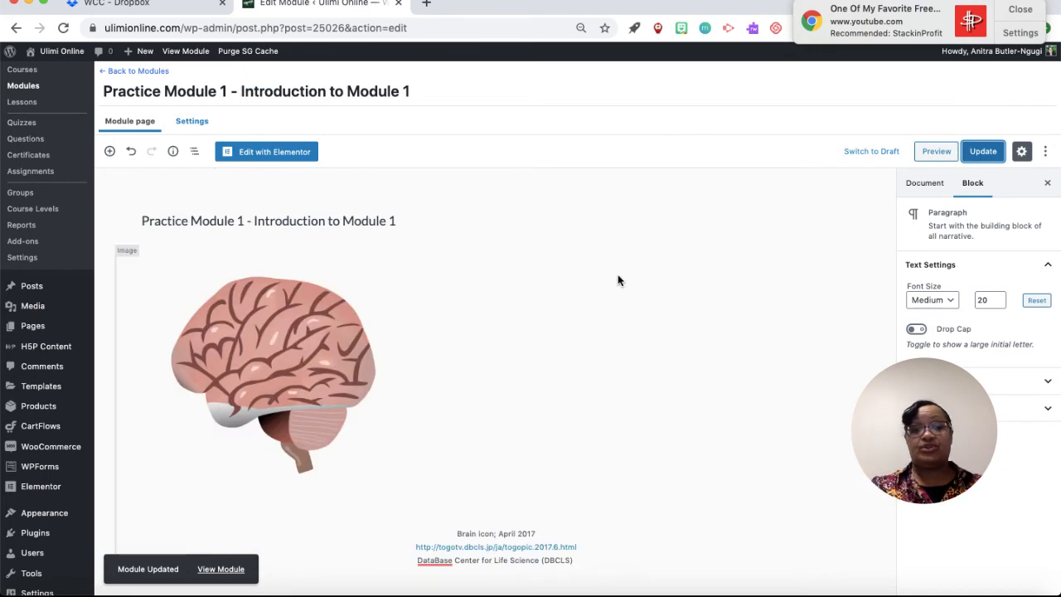
scroll(617, 275, "down", 2)
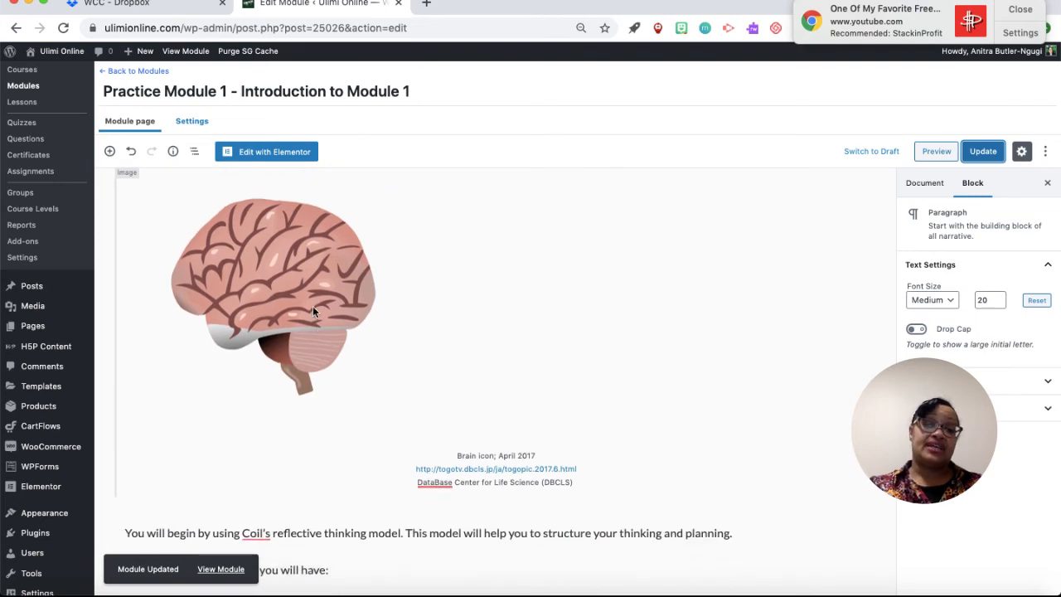
scroll(313, 304, "down", 3)
scroll(313, 310, "down", 3)
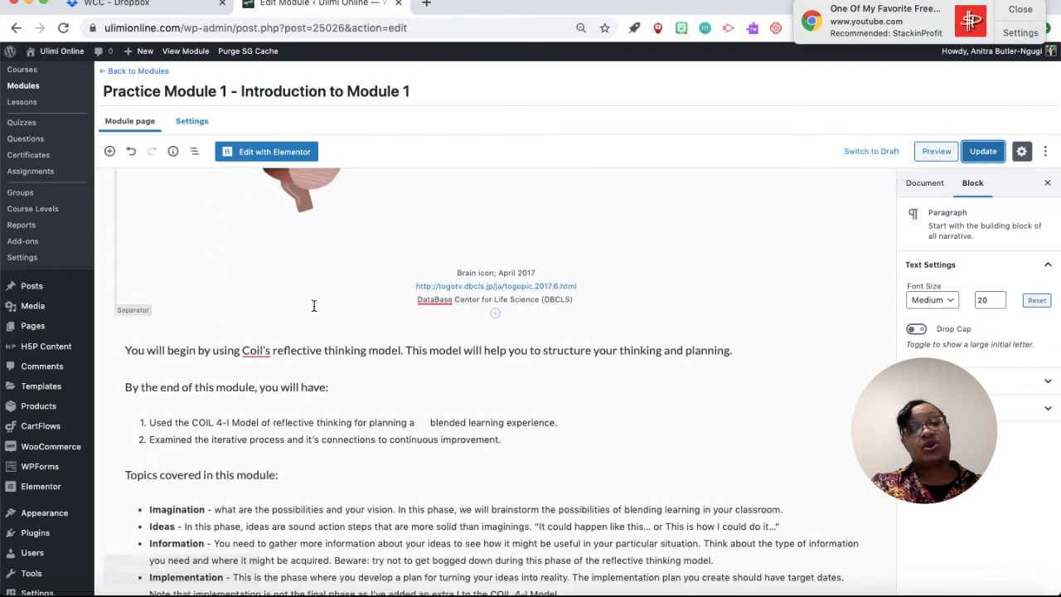
scroll(348, 389, "down", 2)
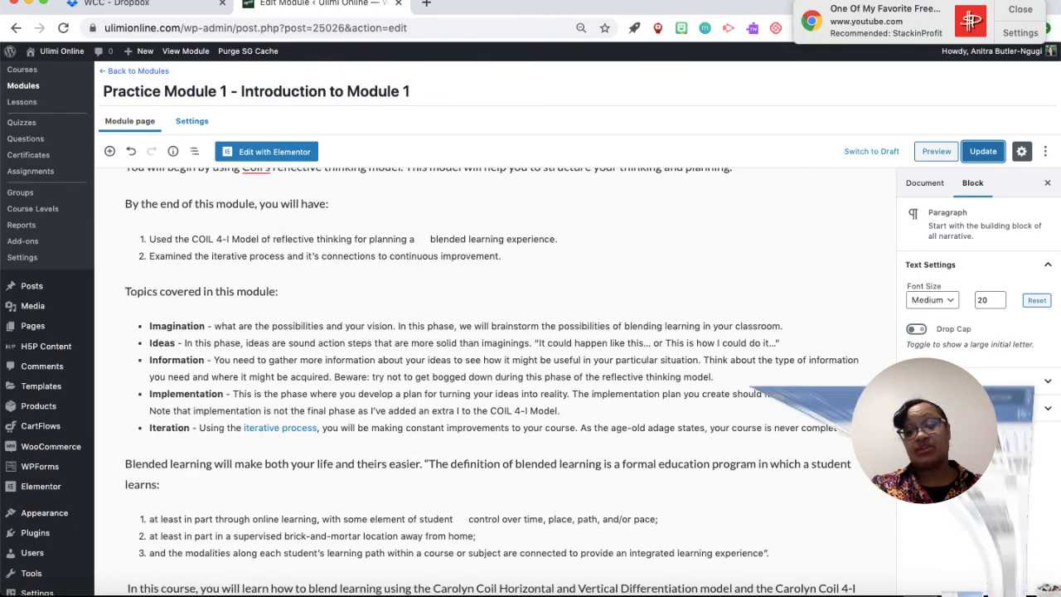
left_click(1003, 590)
scroll(695, 378, "up", 5)
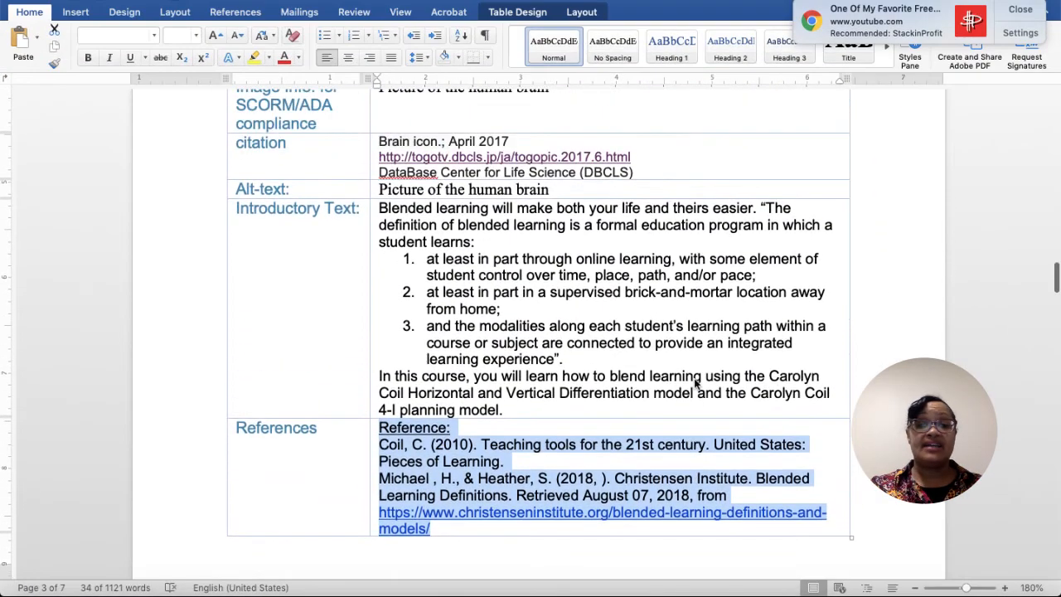
scroll(693, 378, "down", 4)
left_click(614, 449)
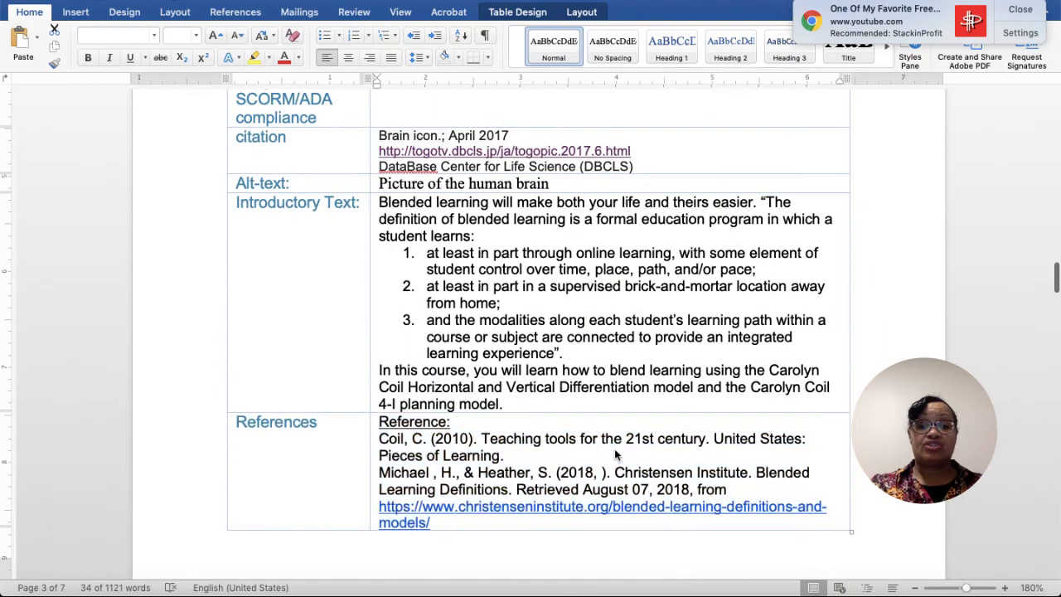
scroll(614, 448, "down", 7)
scroll(615, 450, "down", 3)
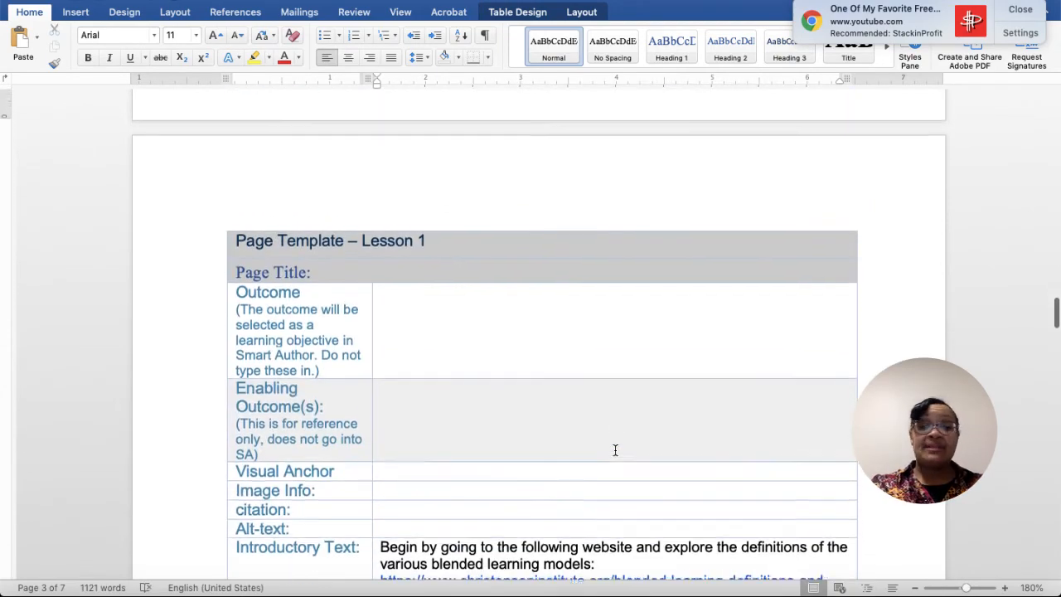
scroll(615, 450, "up", 15)
scroll(615, 452, "up", 5)
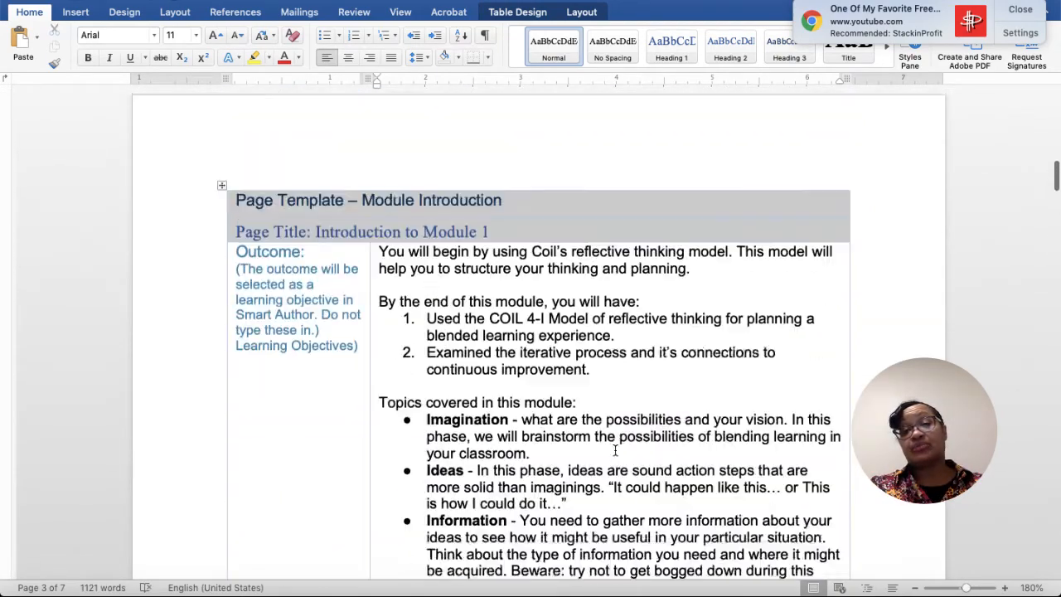
scroll(615, 447, "down", 3)
scroll(615, 447, "down", 5)
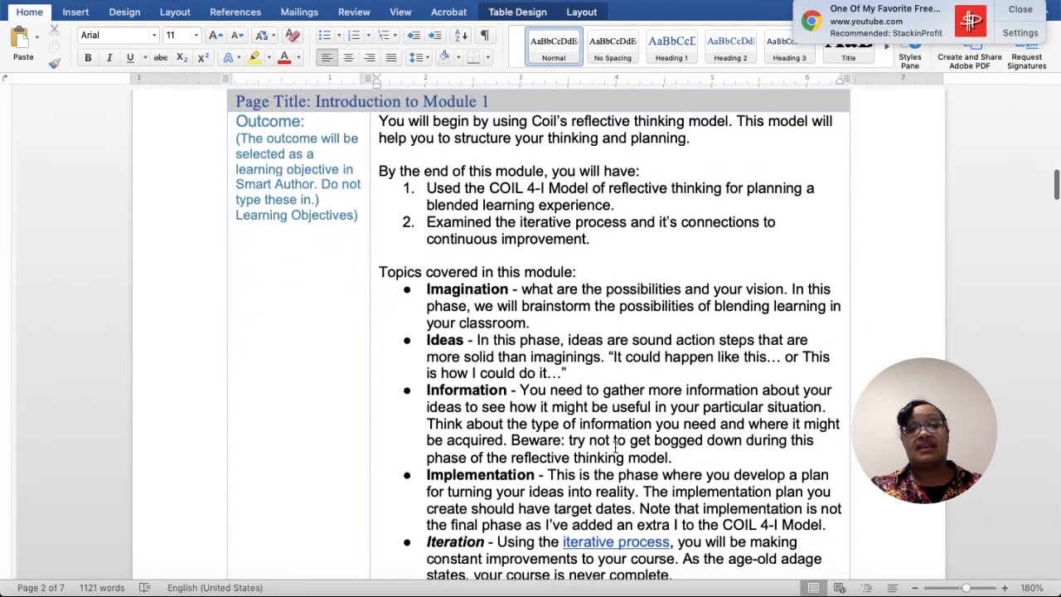
scroll(615, 447, "down", 14)
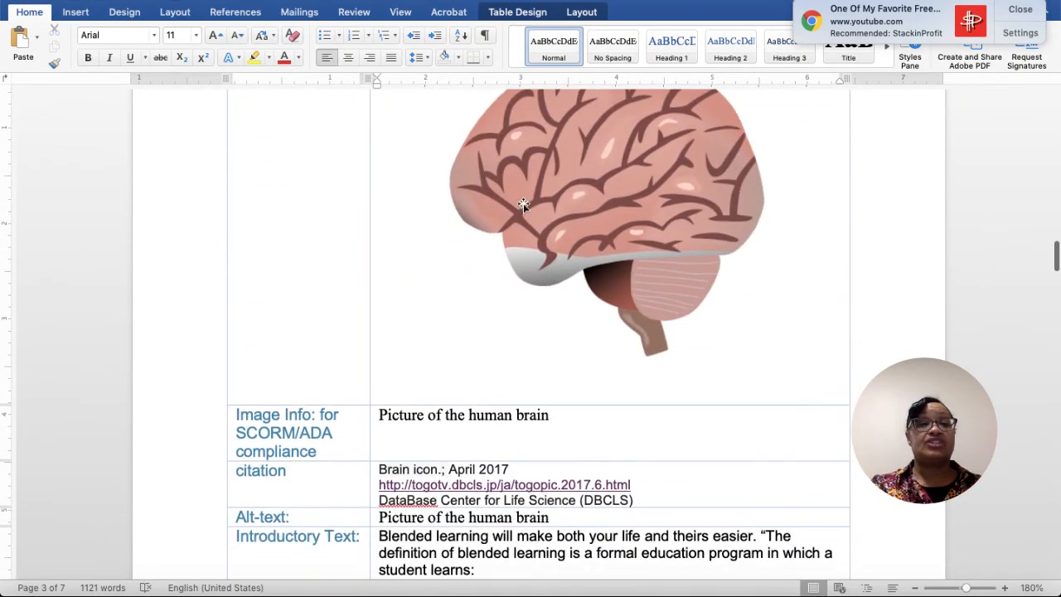
Step: Return to the module editor in the browser and check the page from the brain image and its citation through the topics to the references
left_click(31, 2)
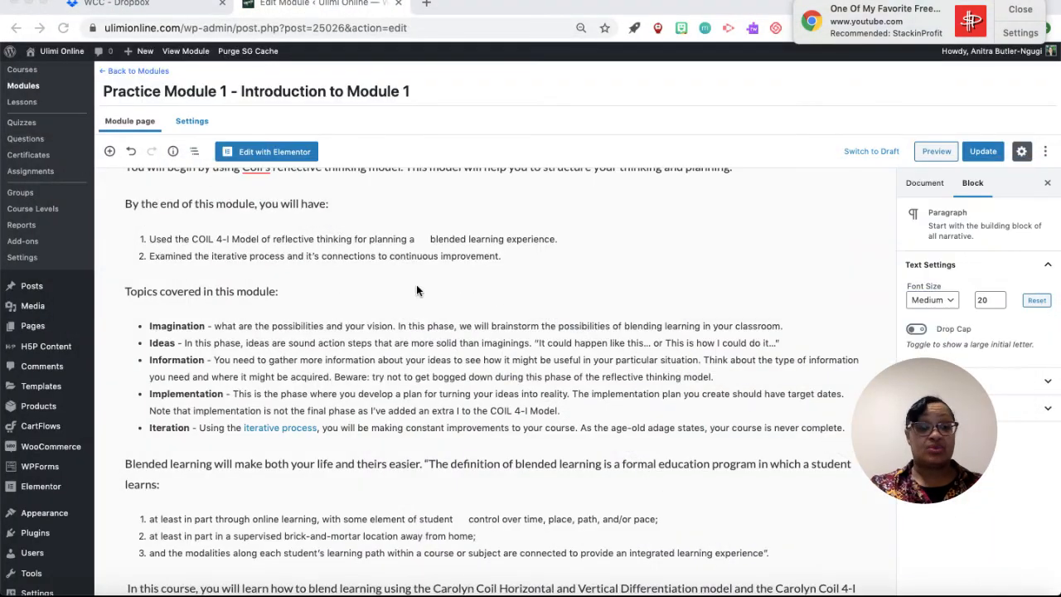
scroll(416, 284, "down", 5)
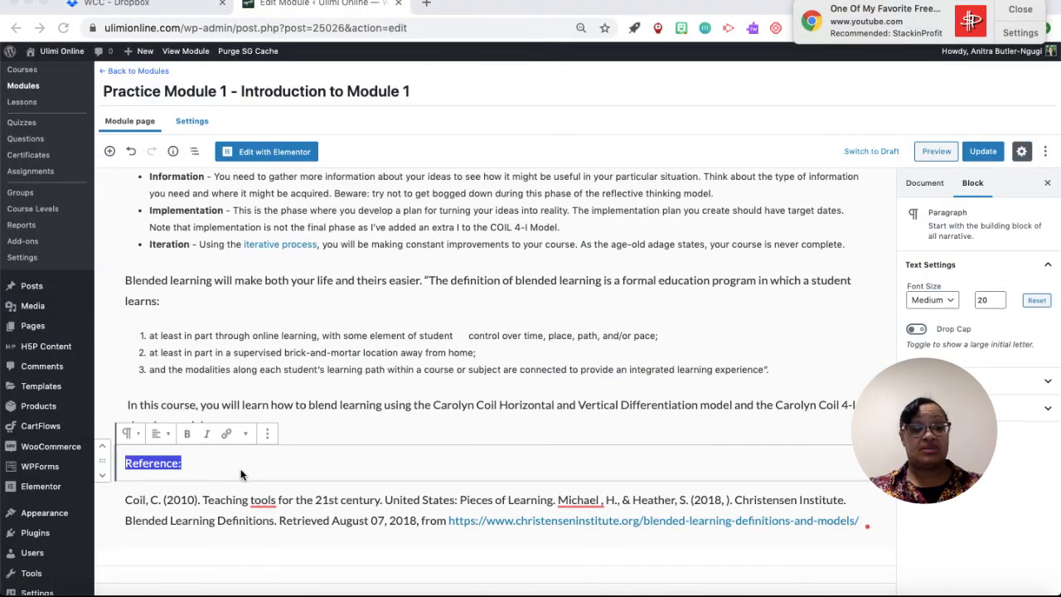
left_click(574, 399)
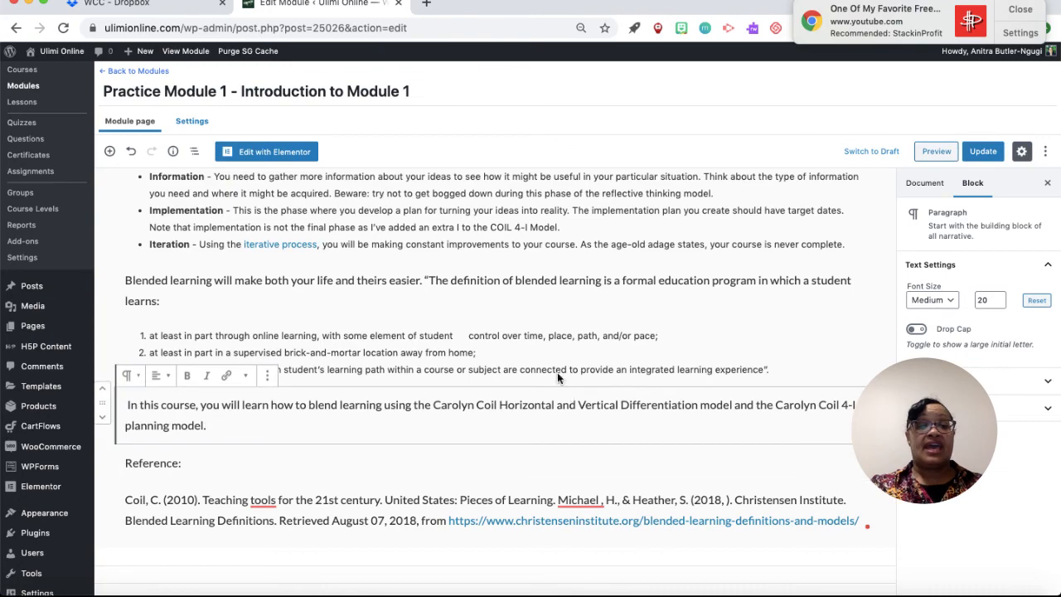
scroll(560, 366, "up", 15)
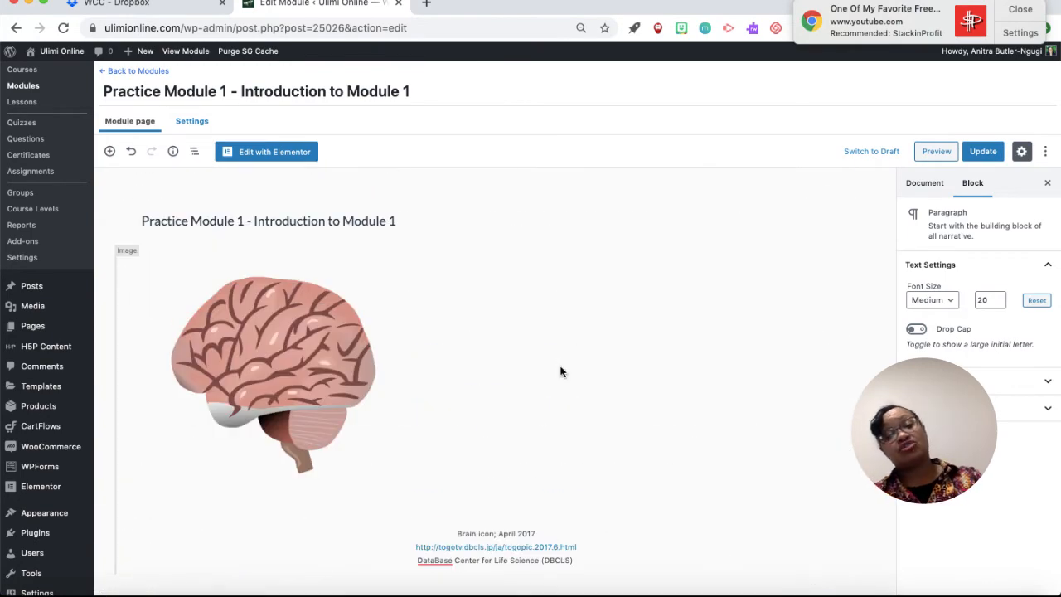
scroll(560, 365, "down", 4)
scroll(560, 365, "up", 3)
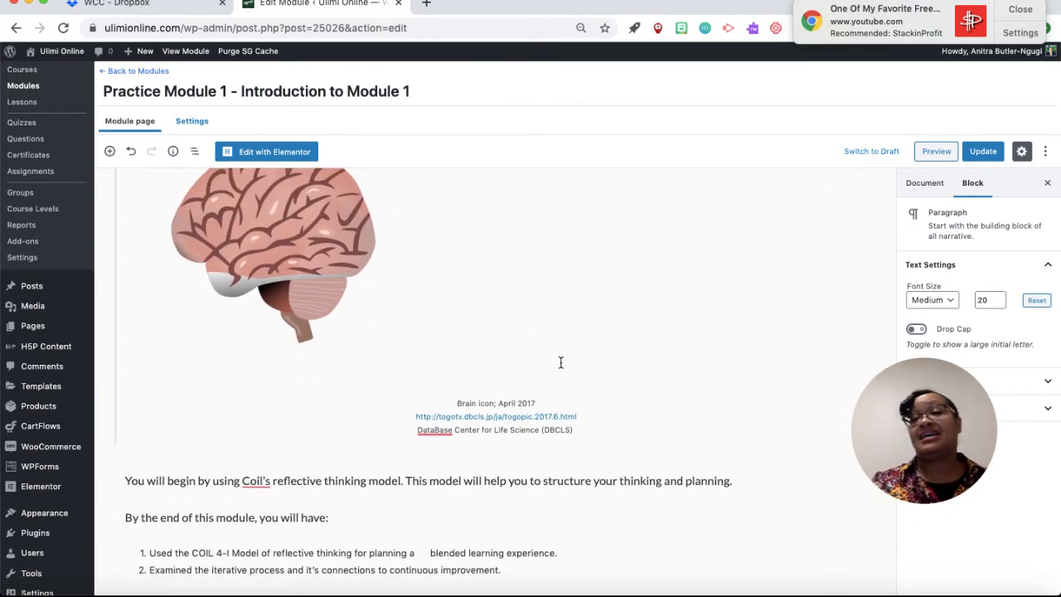
scroll(560, 367, "down", 1)
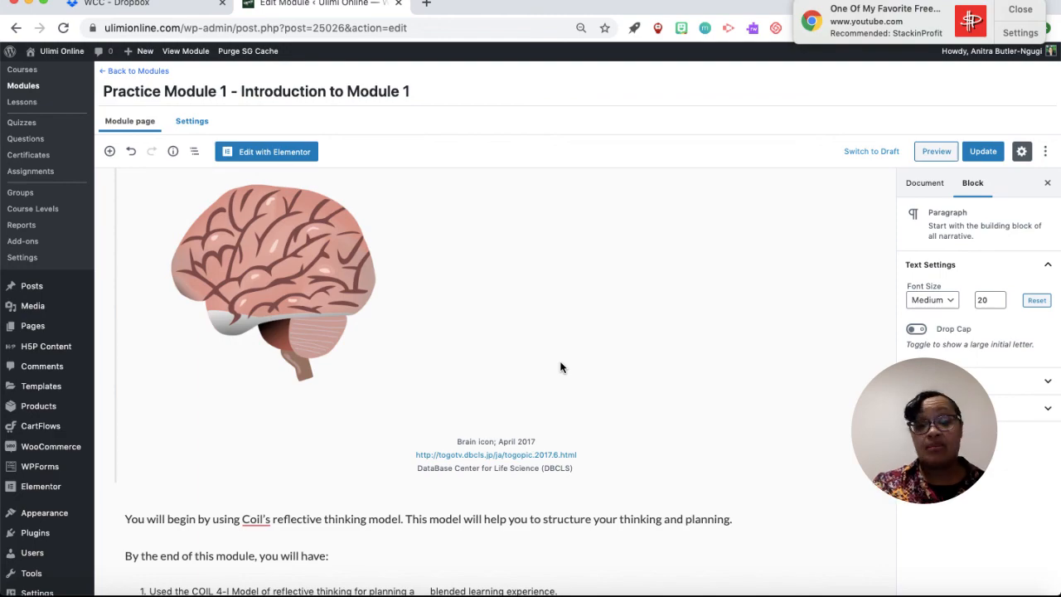
scroll(561, 367, "down", 7)
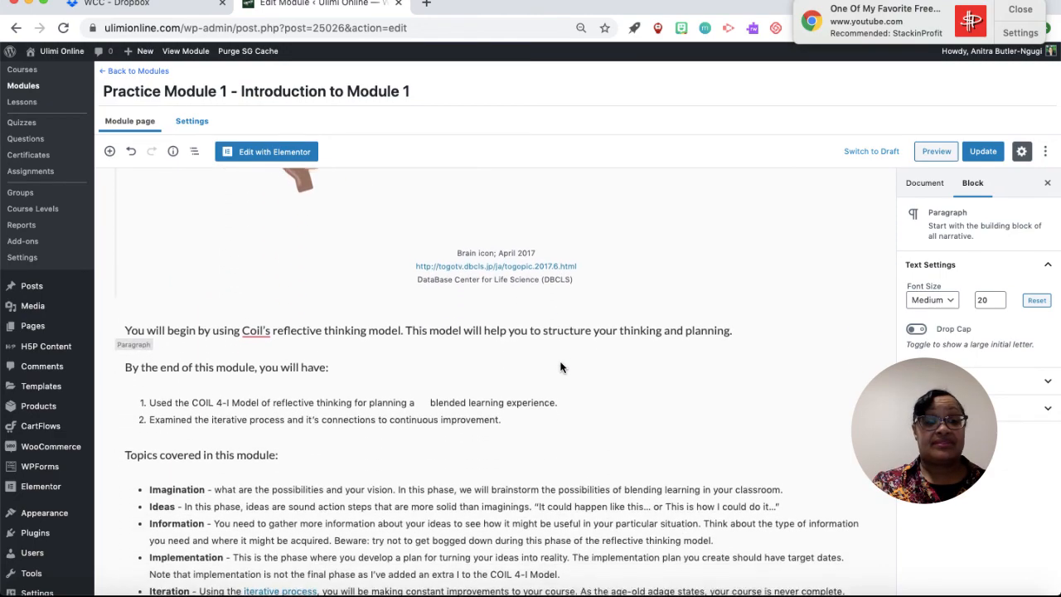
scroll(561, 362, "down", 6)
scroll(560, 367, "up", 18)
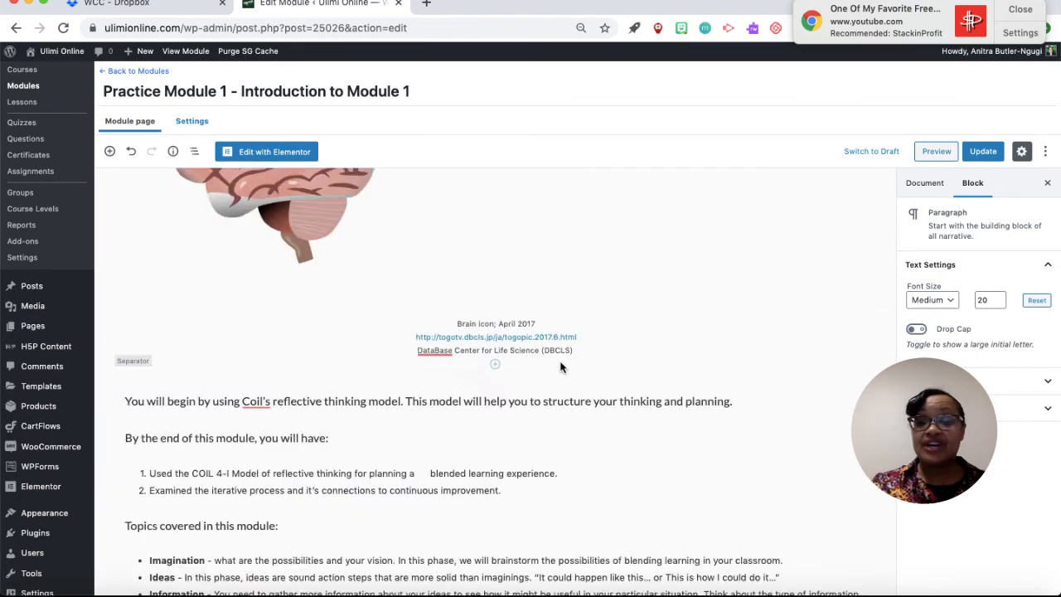
scroll(560, 367, "down", 14)
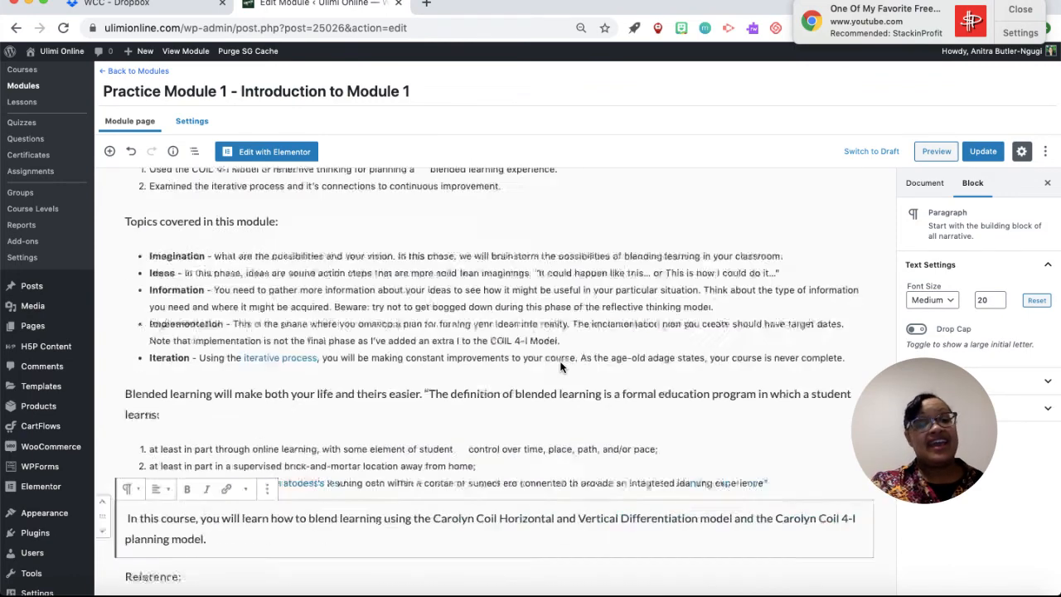
scroll(559, 362, "up", 15)
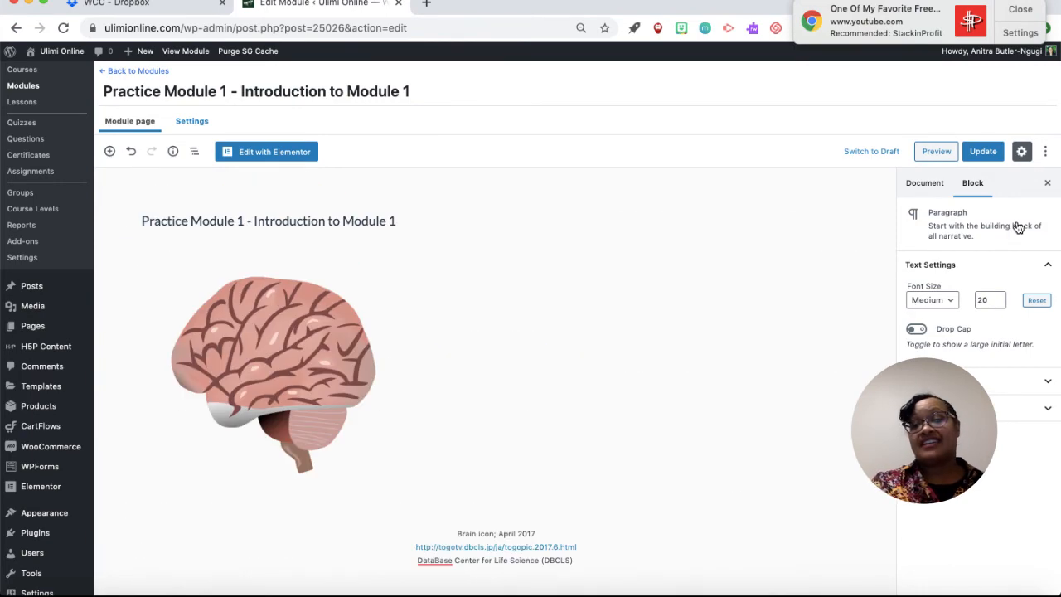
Step: Preview the module page and review its layout and text sizes from the title and brain image down to the references and module content
left_click(937, 157)
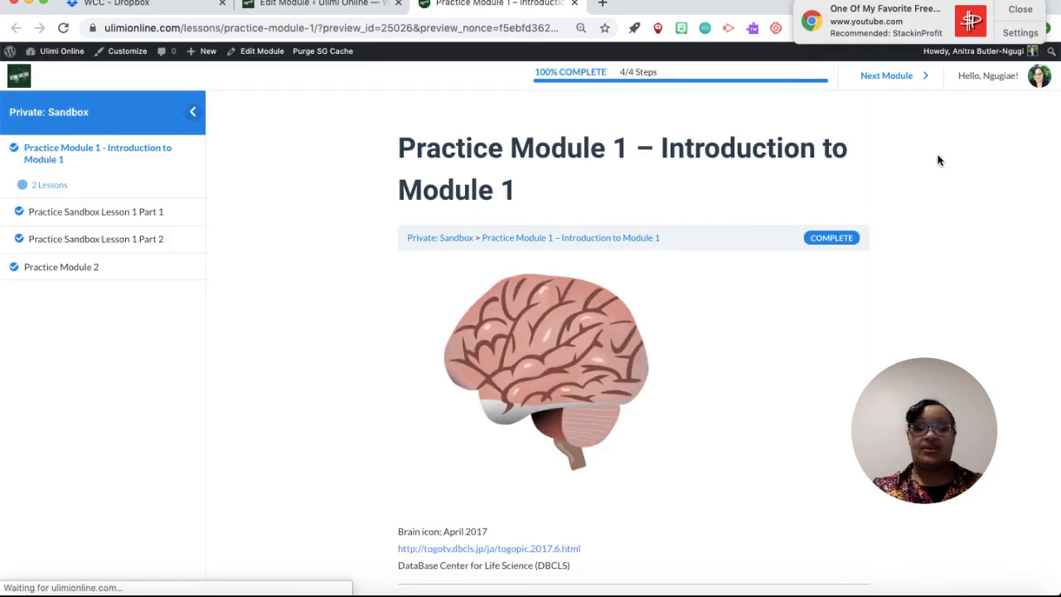
scroll(948, 253, "down", 3)
scroll(949, 257, "down", 10)
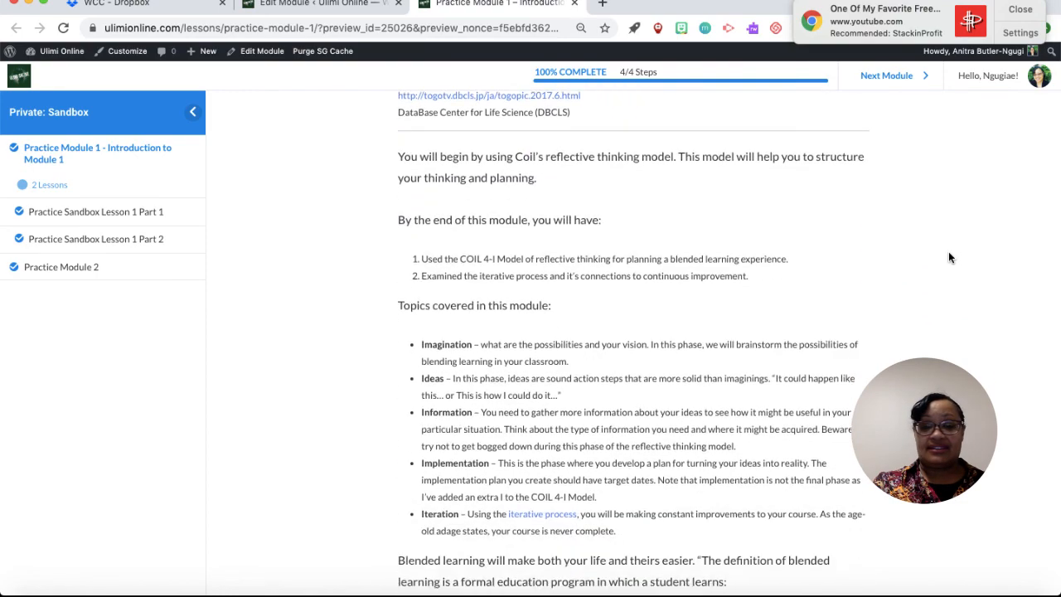
scroll(950, 258, "down", 2)
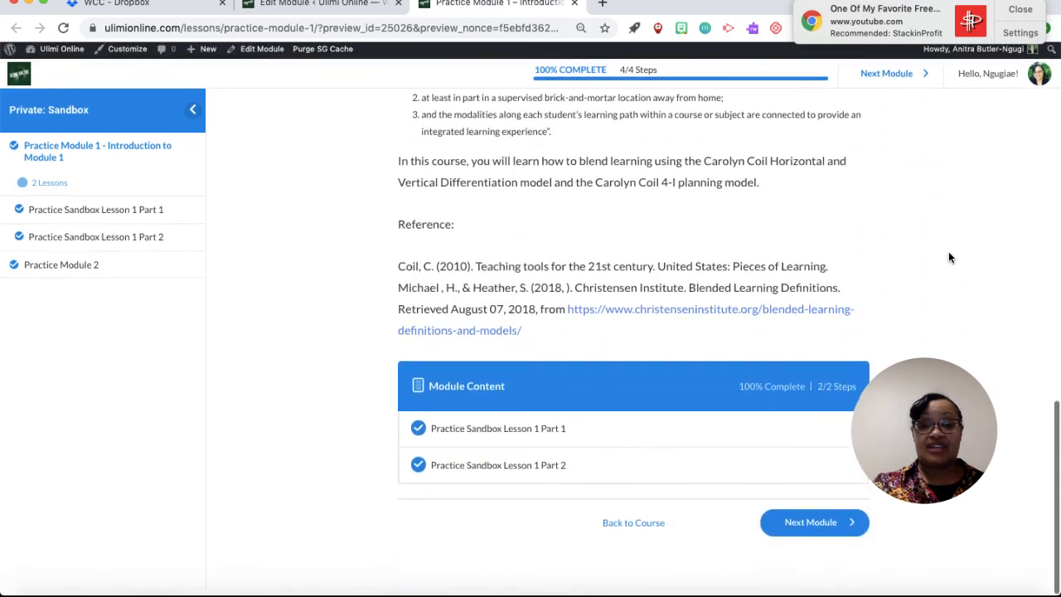
scroll(950, 257, "up", 10)
scroll(950, 258, "down", 3)
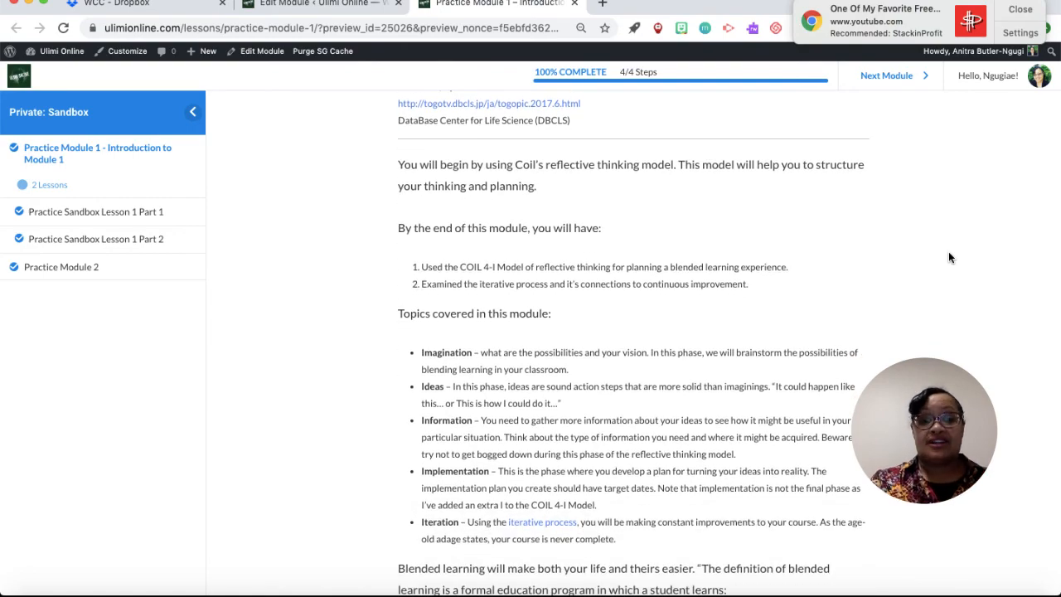
scroll(950, 258, "down", 5)
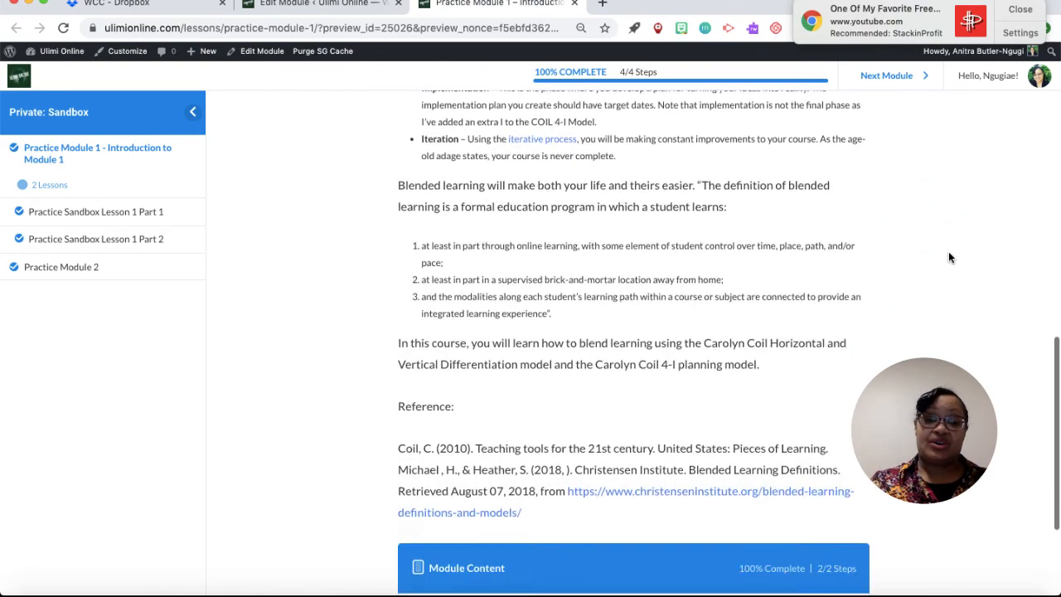
scroll(950, 257, "down", 2)
scroll(950, 257, "up", 10)
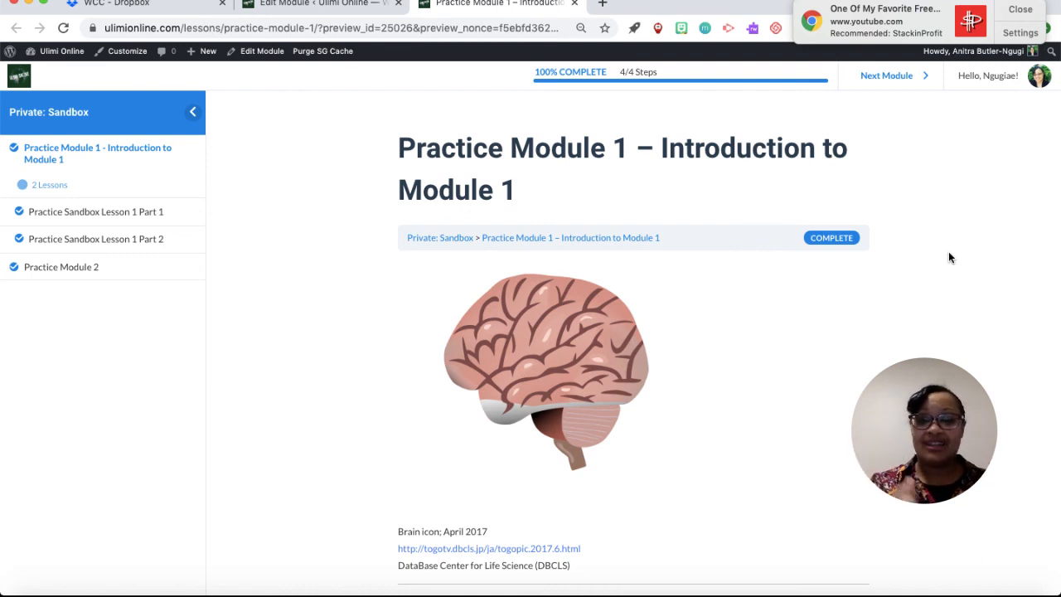
scroll(948, 257, "down", 3)
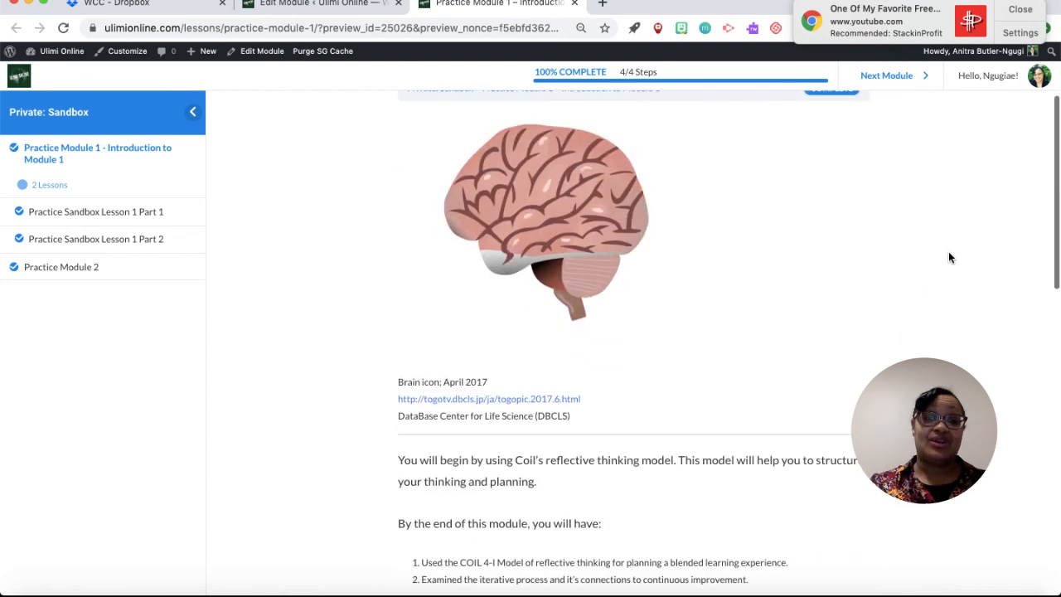
scroll(585, 207, "up", 1)
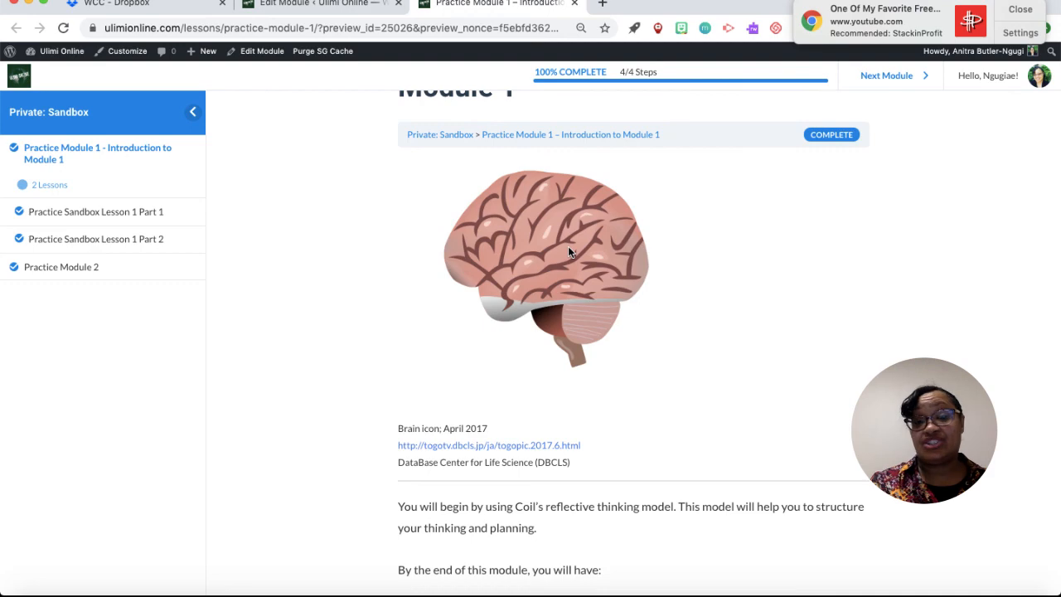
scroll(567, 247, "down", 6)
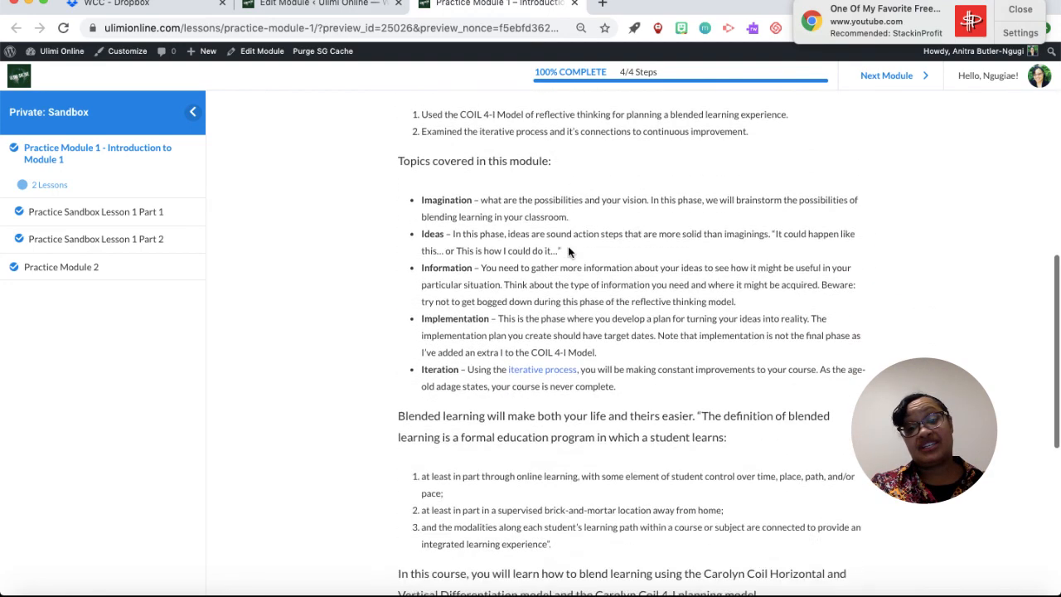
scroll(568, 250, "down", 4)
scroll(568, 248, "up", 2)
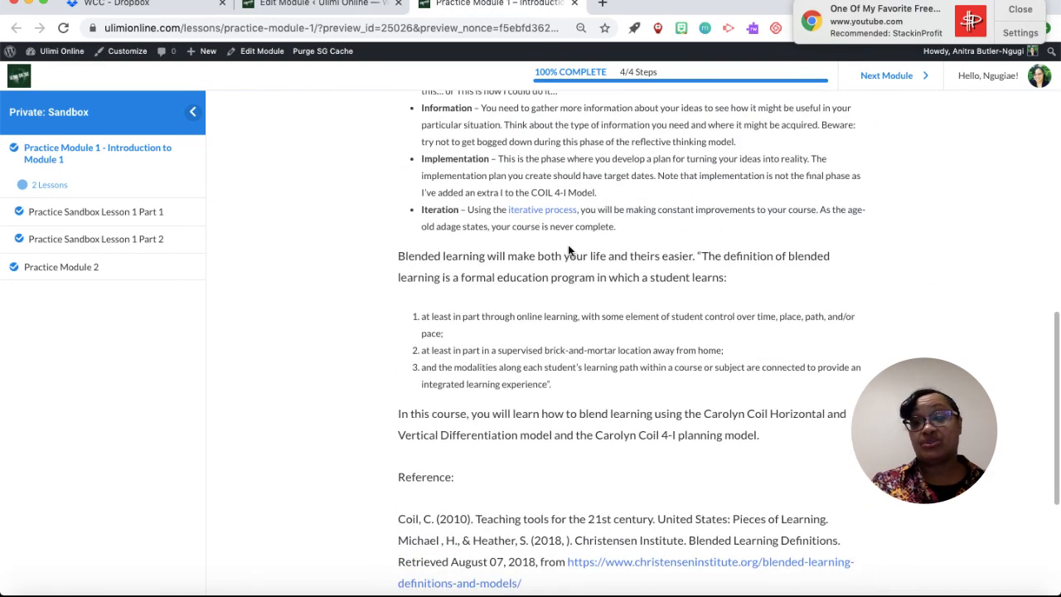
scroll(568, 248, "down", 3)
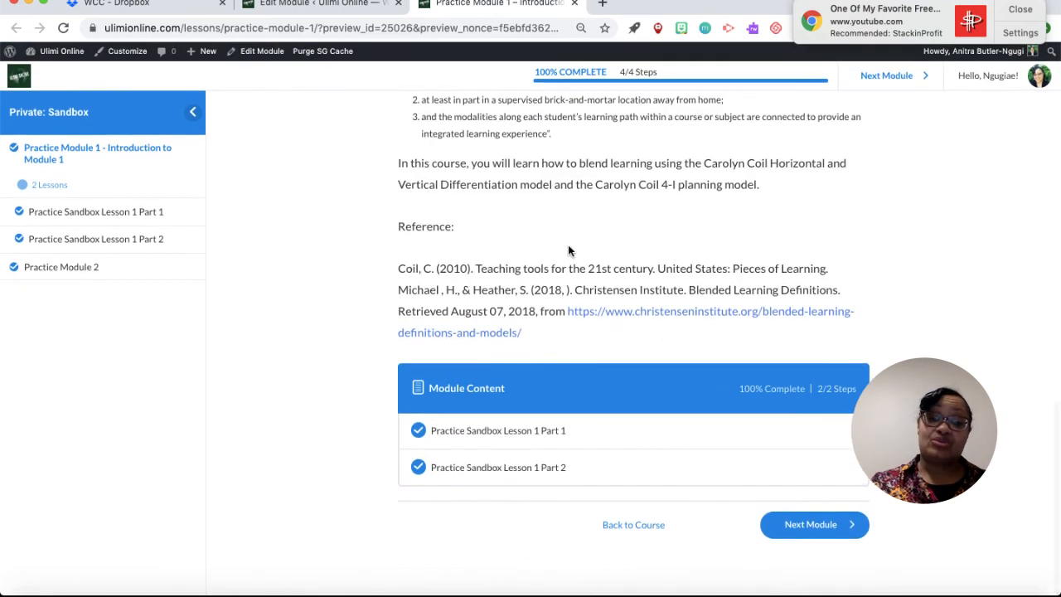
scroll(568, 248, "up", 15)
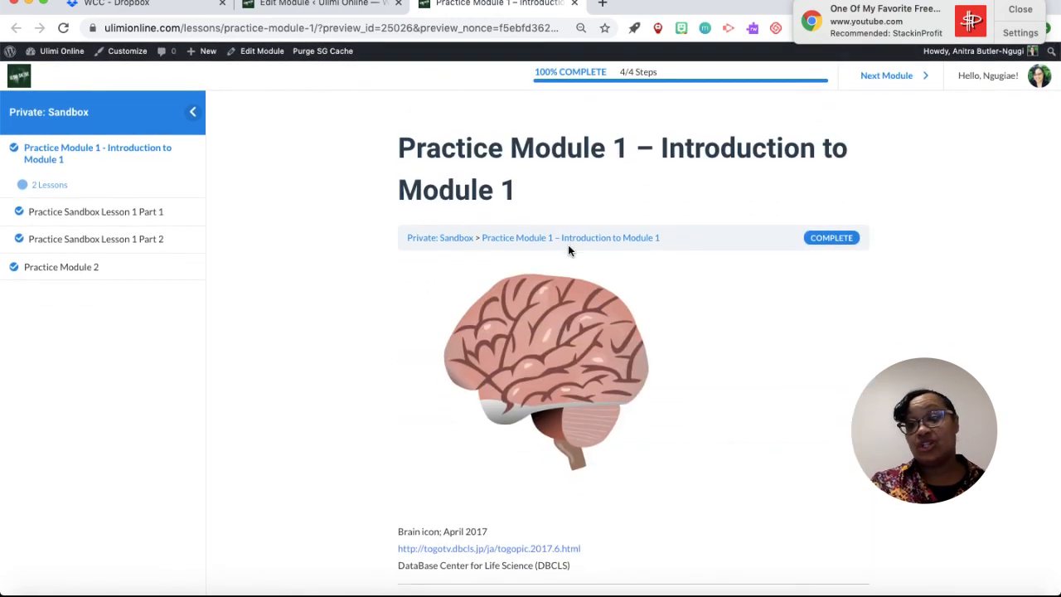